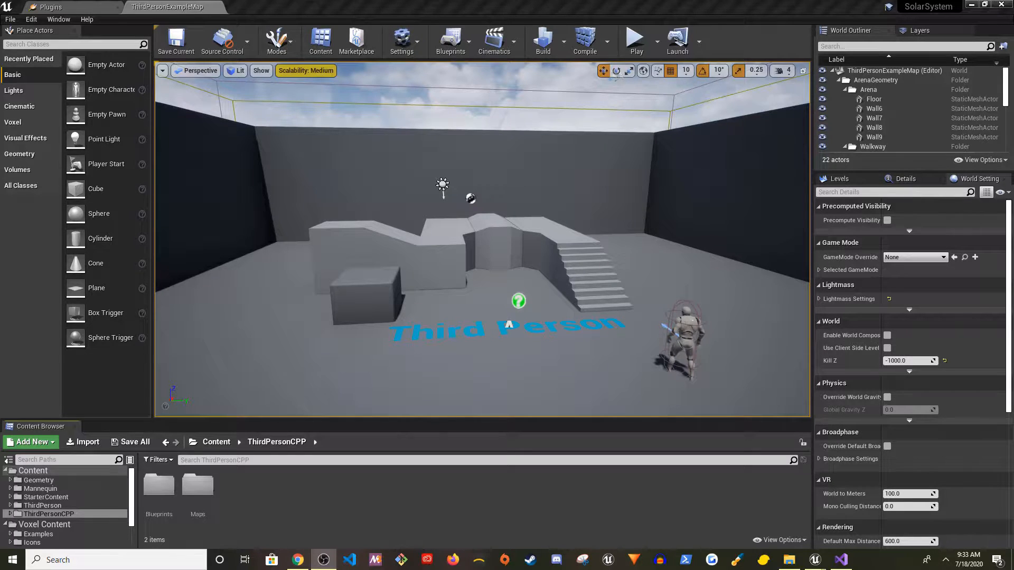
# Open the VoxelExample_Planet_Map level from the Generators example maps in Voxel Content
pyautogui.click(44, 524)
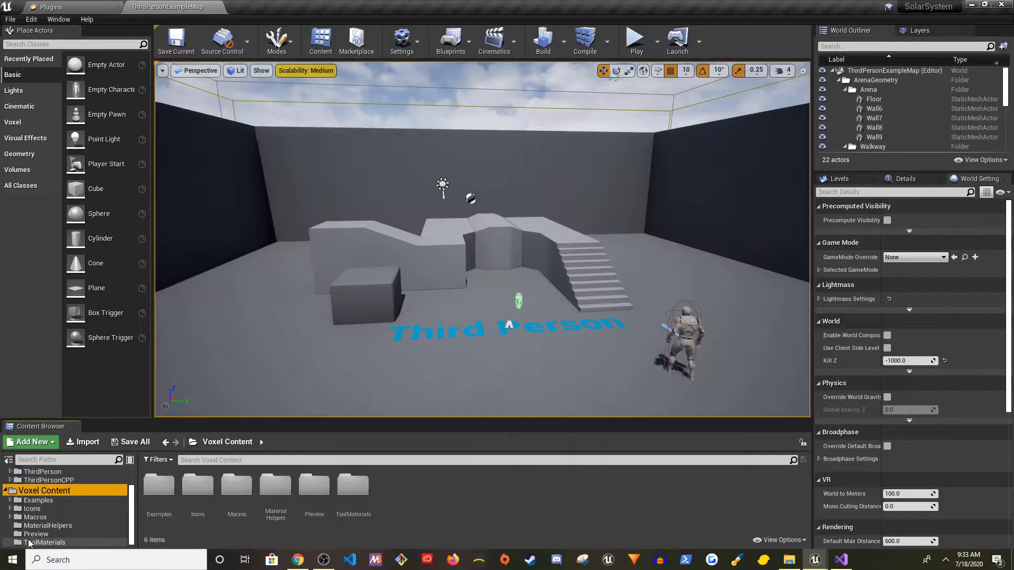
pyautogui.click(11, 501)
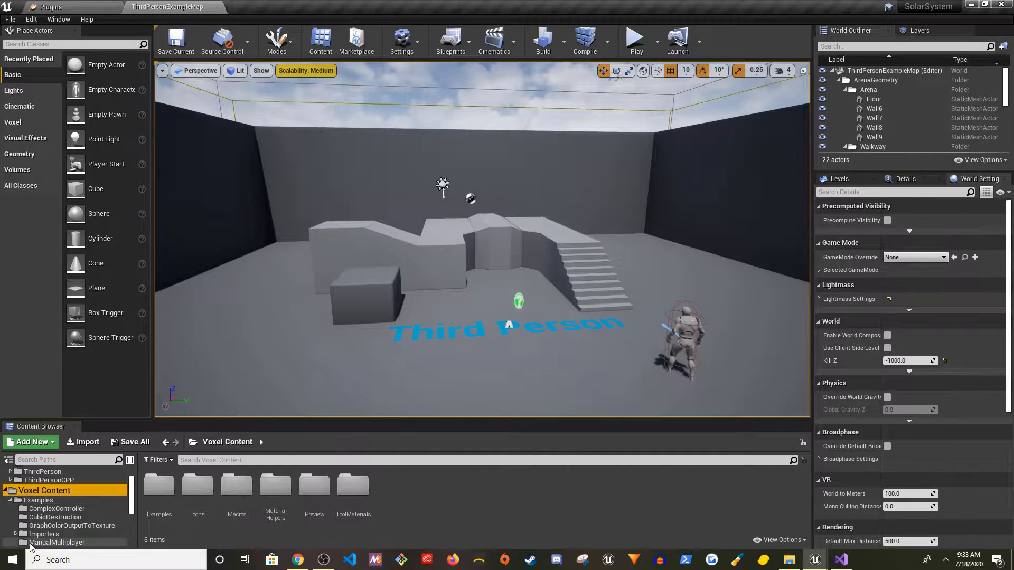
pyautogui.scroll(-2, 69, 518)
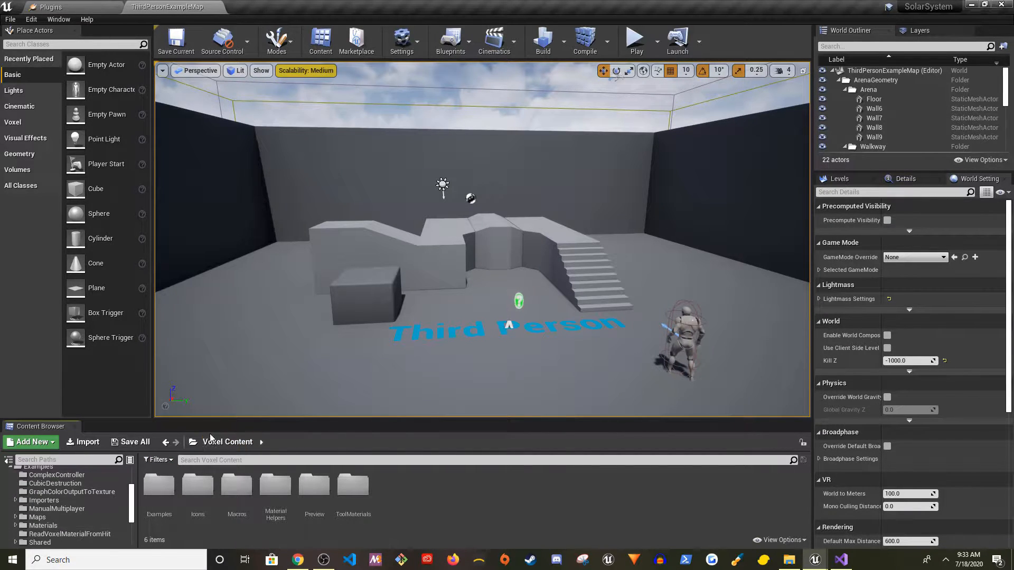
pyautogui.moveTo(220, 425); pyautogui.dragTo(217, 352)
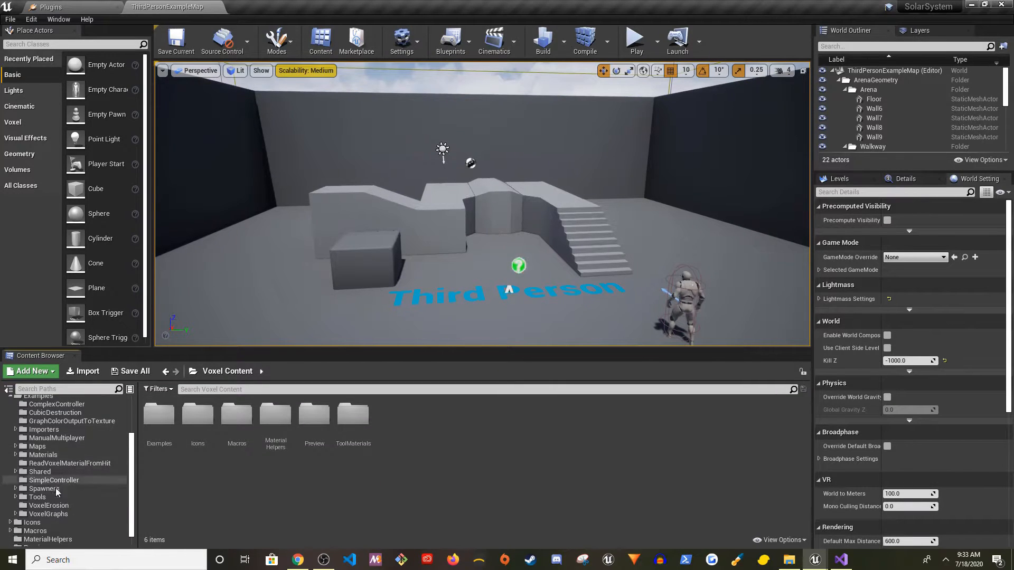
pyautogui.click(37, 447)
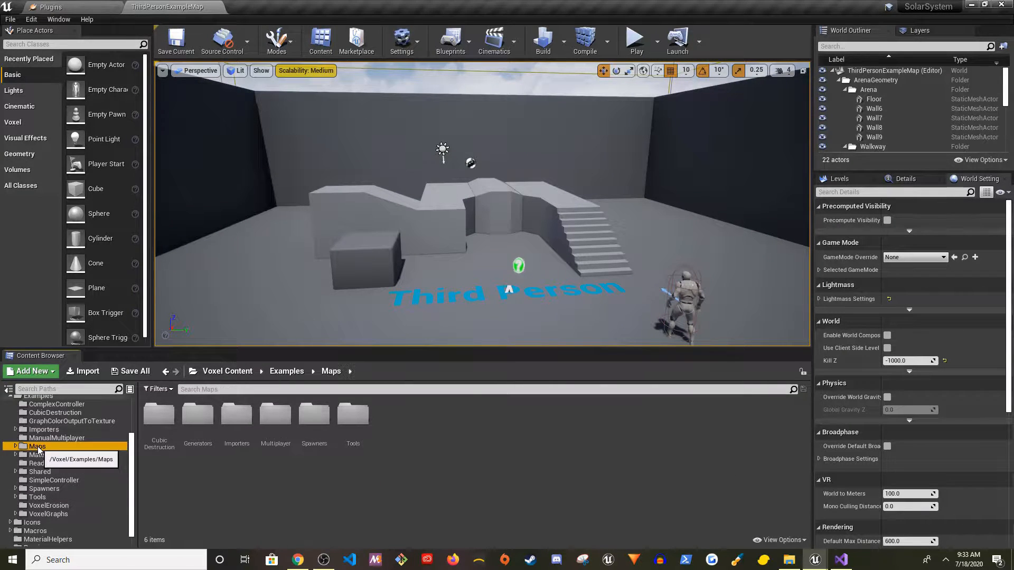
pyautogui.doubleClick(205, 426)
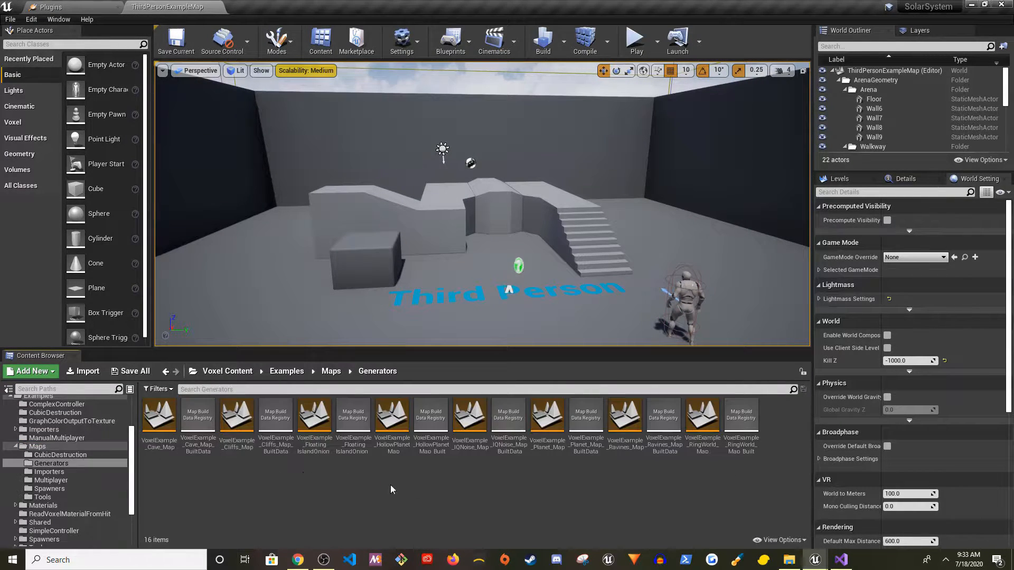
pyautogui.doubleClick(556, 418)
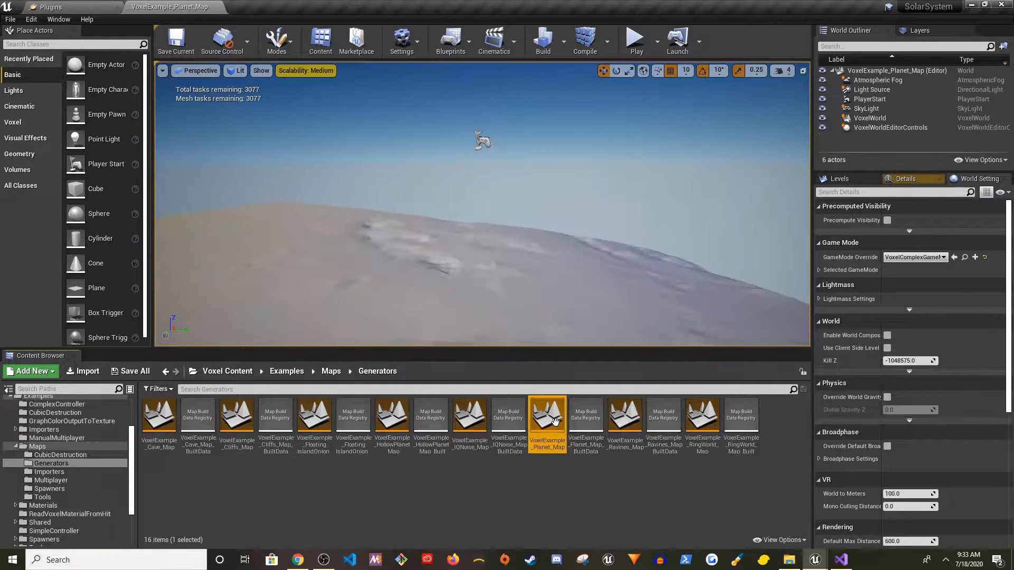
# Select the VoxelWorld actor, show its details and locate its World Generator asset in the project content
pyautogui.click(410, 303)
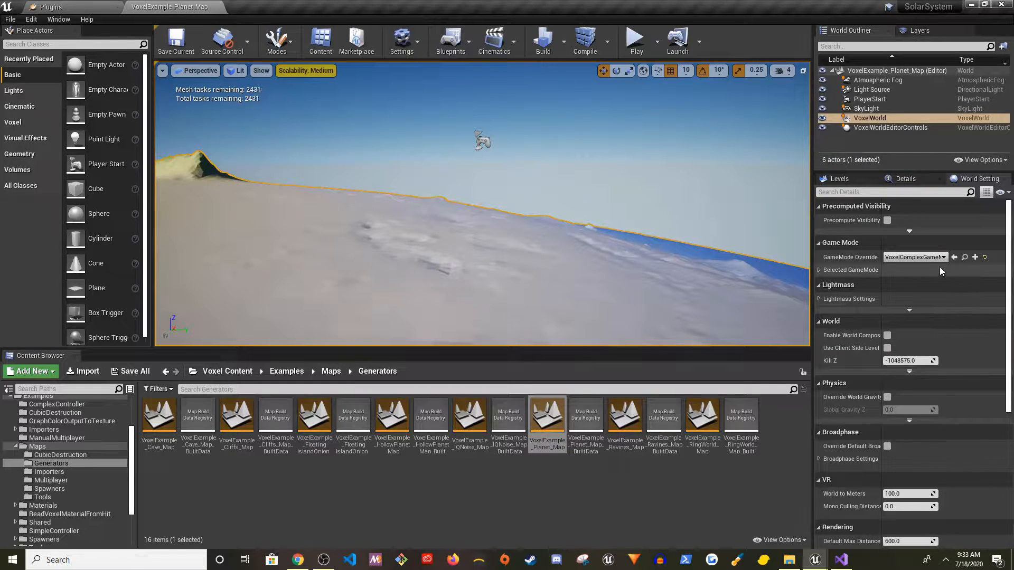
pyautogui.scroll(-3, 844, 325)
pyautogui.scroll(-8, 845, 324)
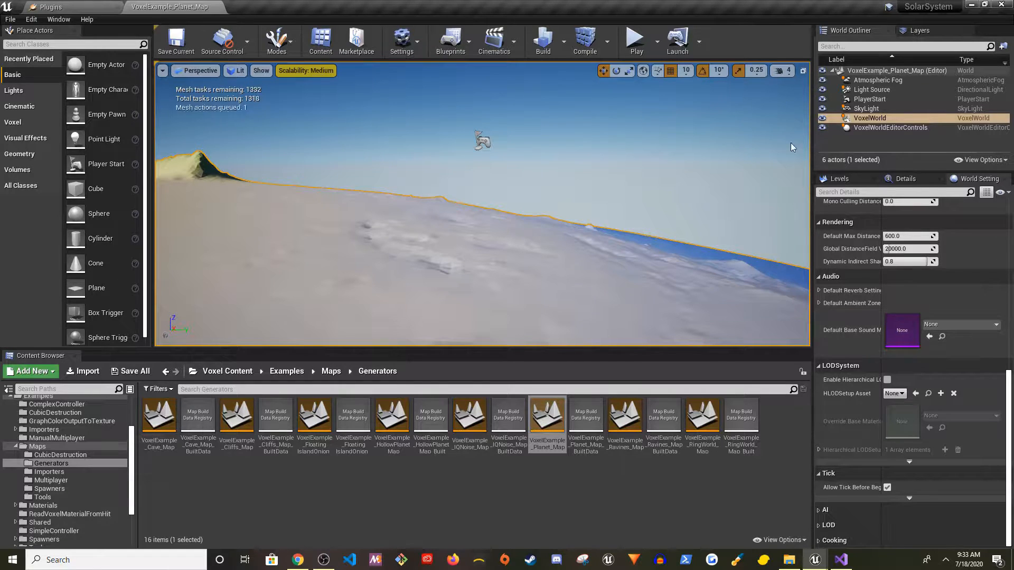
pyautogui.click(906, 179)
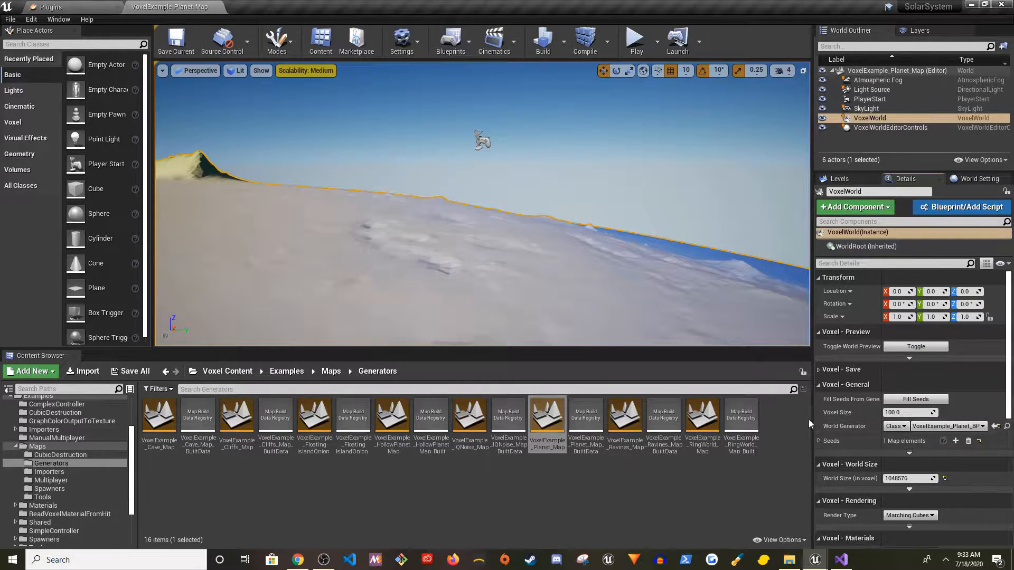
pyautogui.moveTo(813, 420); pyautogui.dragTo(793, 421)
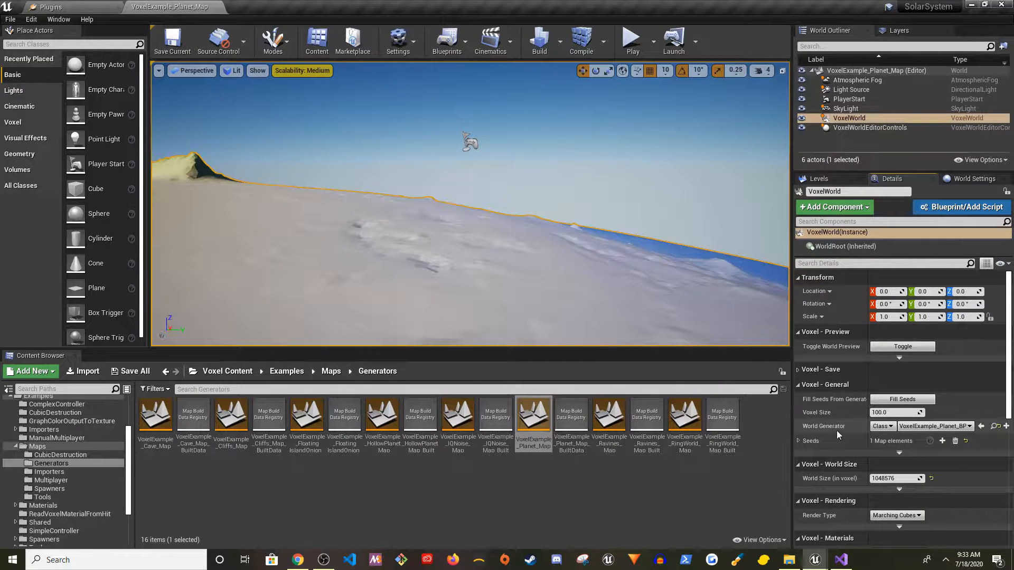
pyautogui.click(993, 427)
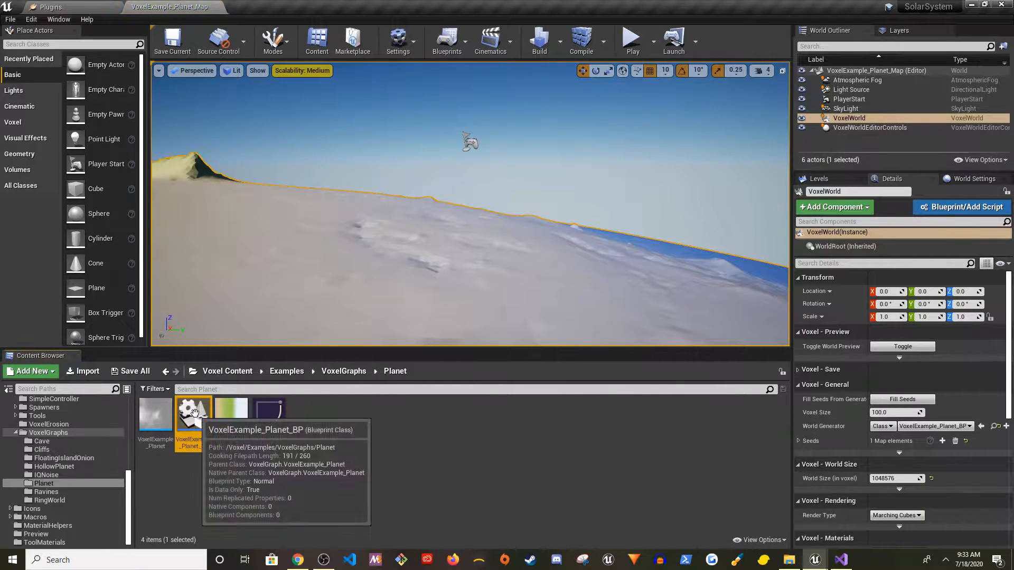
# Open the VoxelExample_Planet graph and copy all of its nodes
pyautogui.click(156, 414)
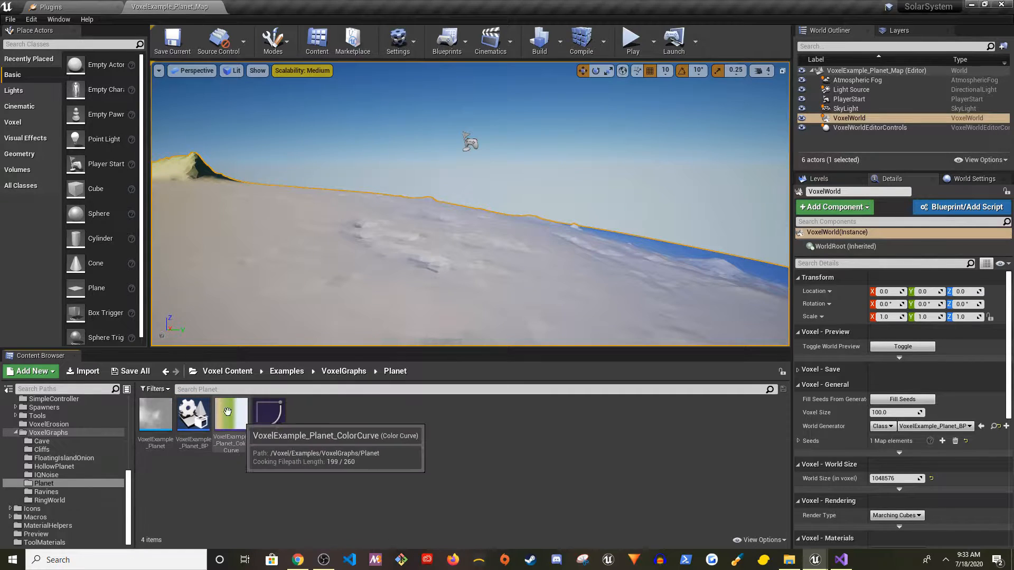
pyautogui.doubleClick(157, 416)
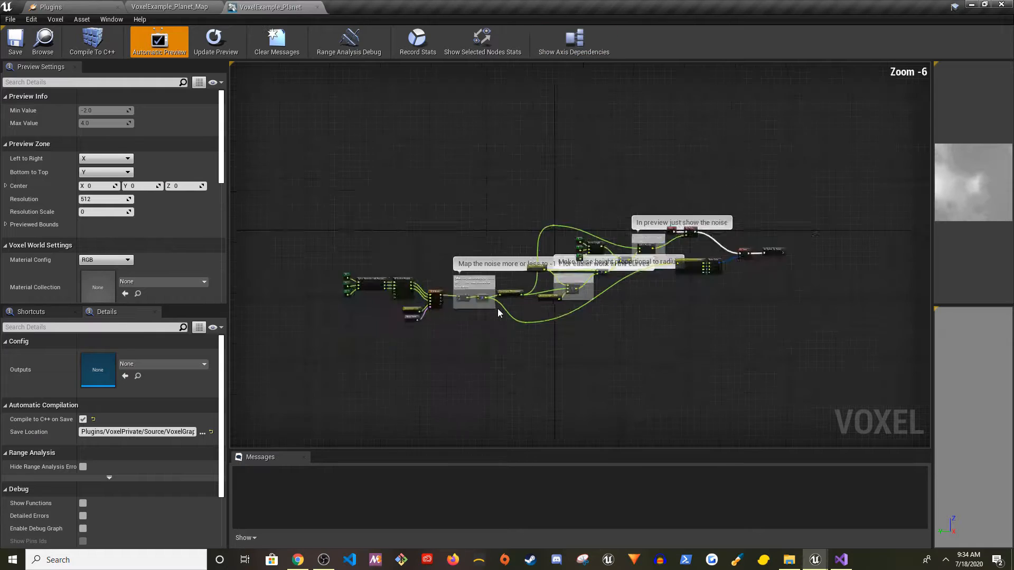
pyautogui.moveTo(355, 212); pyautogui.dragTo(766, 380)
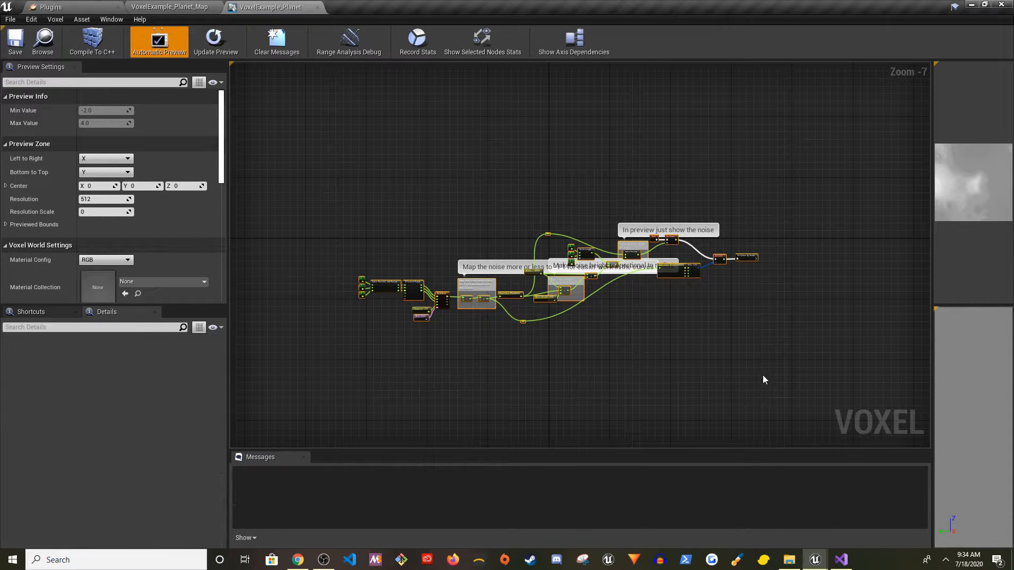
# Close the plugin browser, create a folder named SolarSystem in ThirdPersonCPP/Maps and open it
pyautogui.click(67, 6)
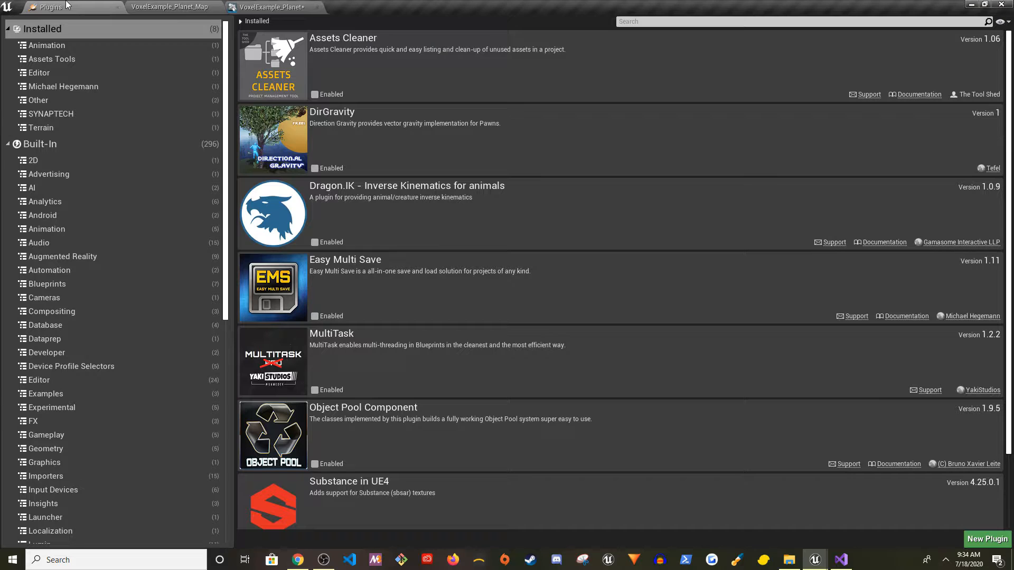
pyautogui.click(118, 7)
pyautogui.doubleClick(62, 484)
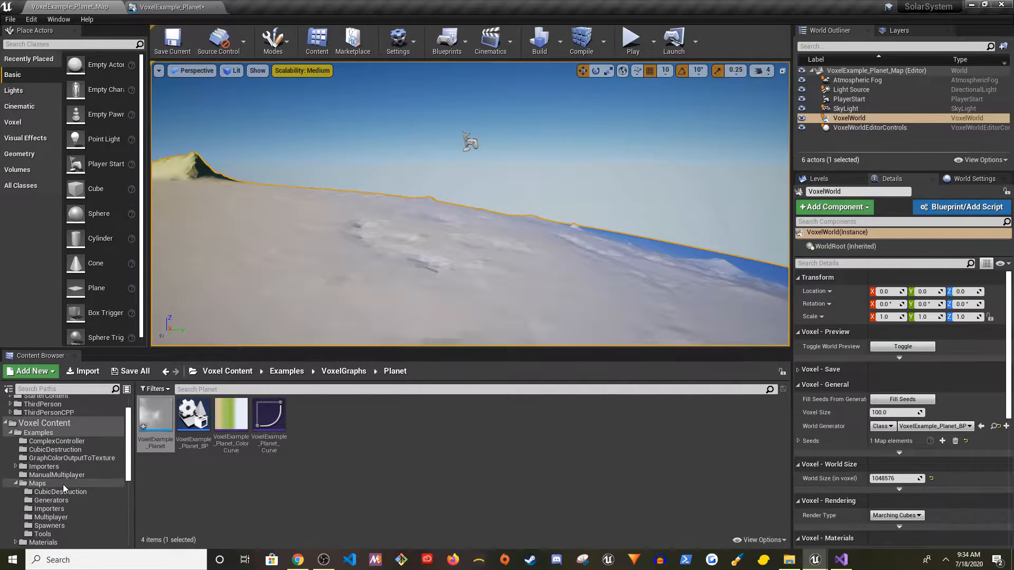
pyautogui.scroll(3, 60, 470)
pyautogui.click(46, 446)
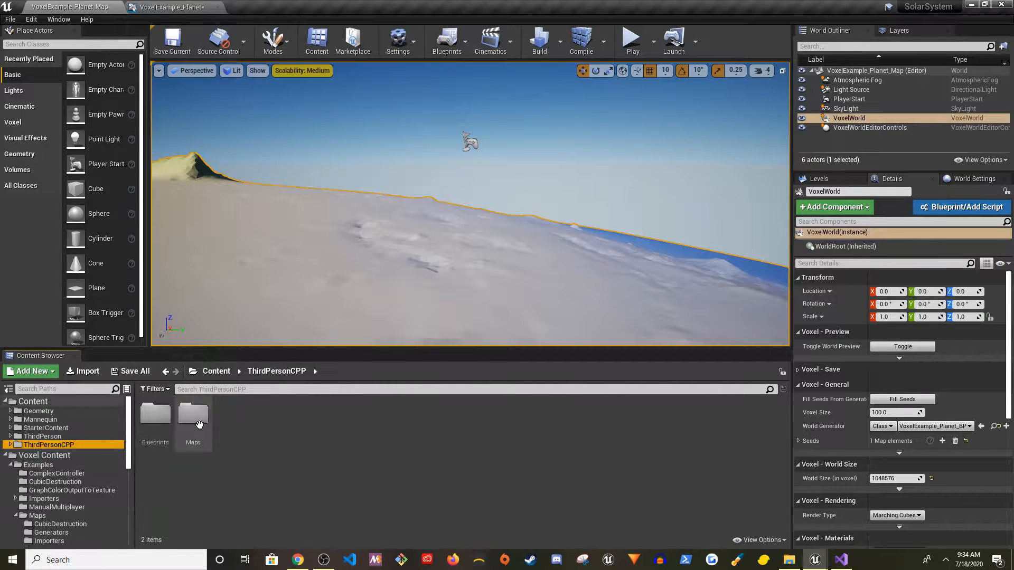
pyautogui.doubleClick(198, 426)
pyautogui.rightClick(314, 435)
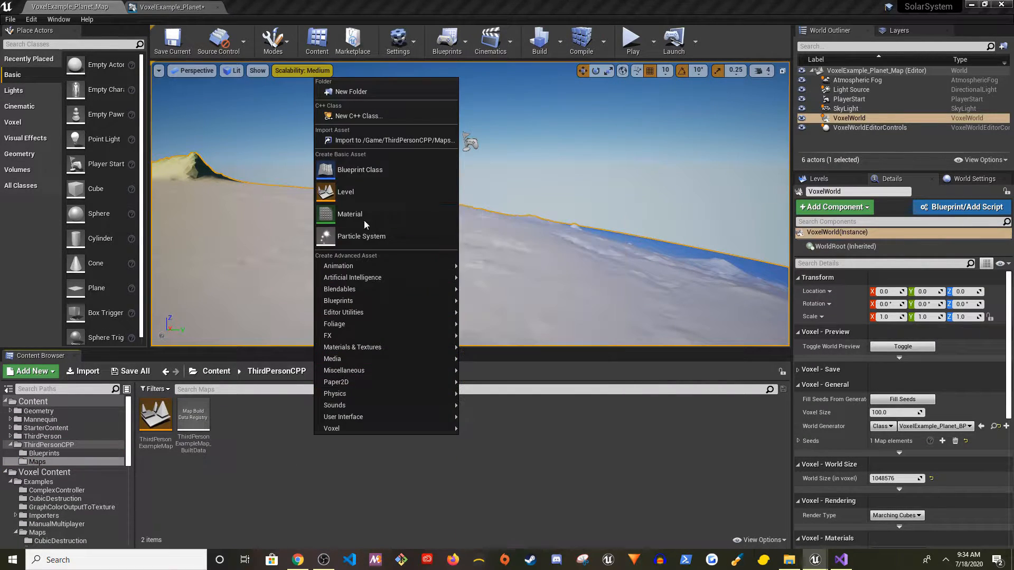
pyautogui.click(385, 94)
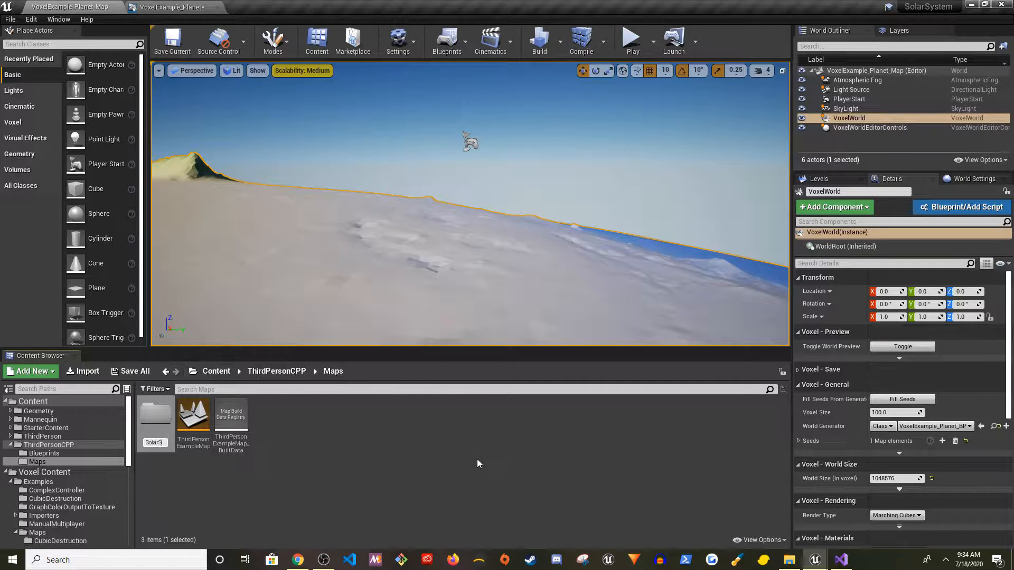
pyautogui.press('Return')
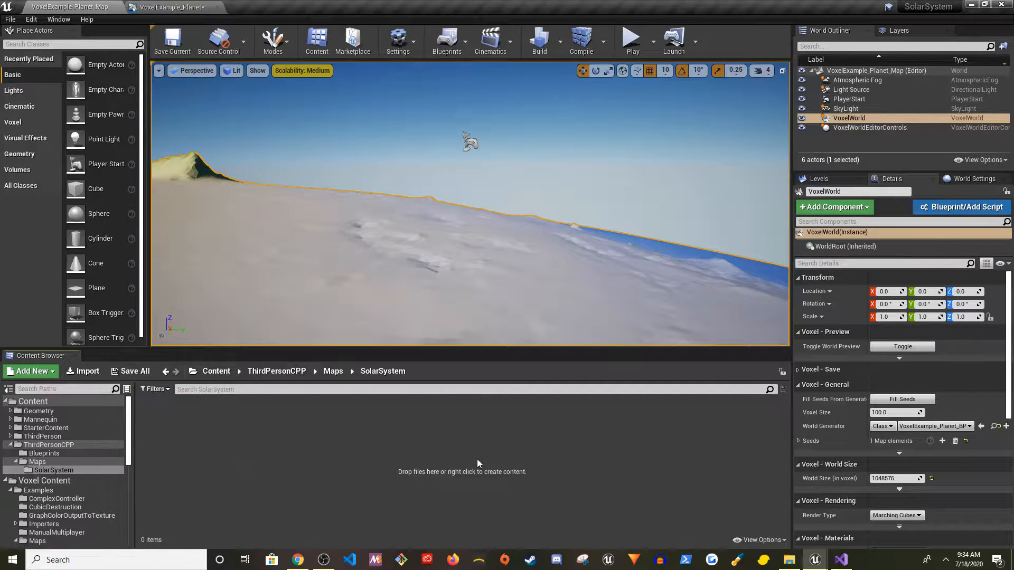
# Create a level named Space in the SolarSystem folder, save all changes and open the level
pyautogui.rightClick(288, 441)
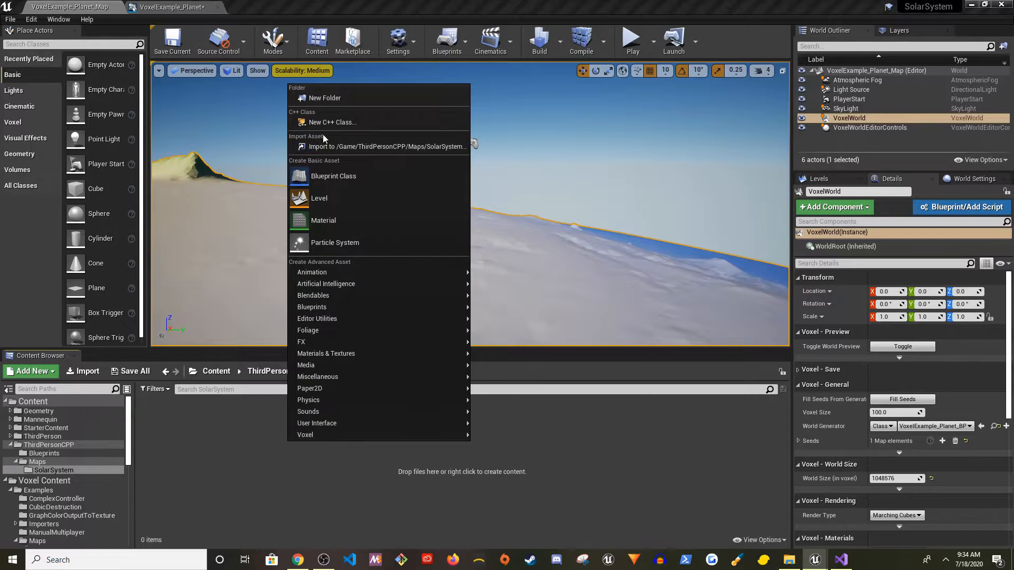
pyautogui.click(328, 198)
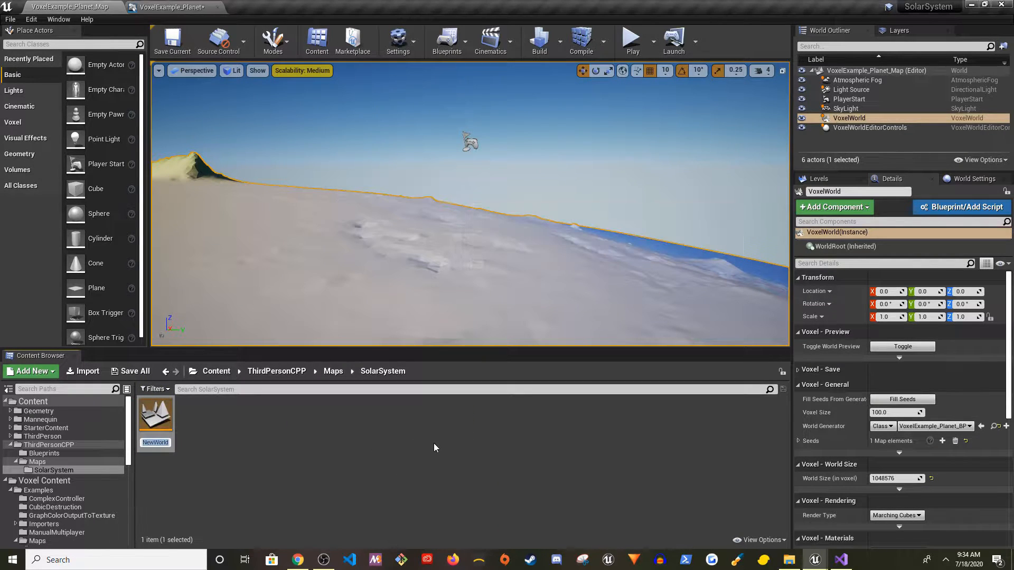
pyautogui.write('Space')
pyautogui.press('Return')
pyautogui.hotkey('ctrl', 'shift', 's')
pyautogui.click(555, 377)
# Create a Voxel Graph asset named Planet in the SolarSystem folder
pyautogui.rightClick(263, 459)
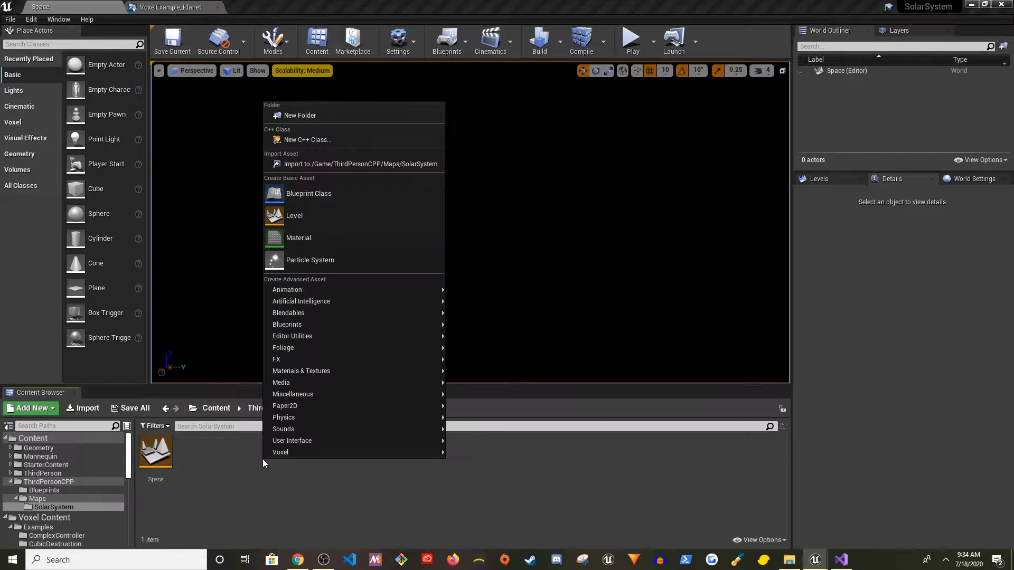
pyautogui.moveTo(299, 453)
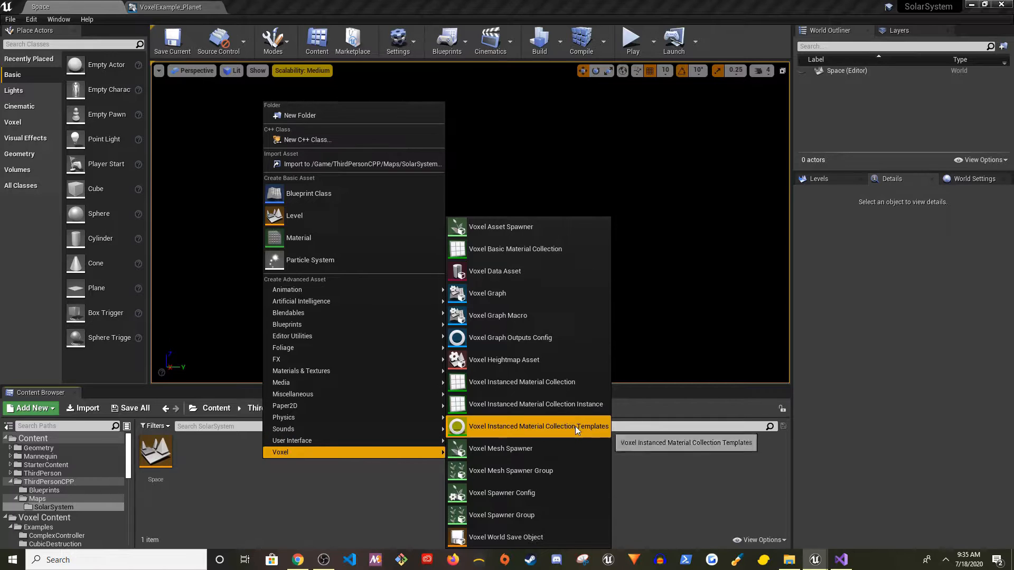
pyautogui.click(572, 306)
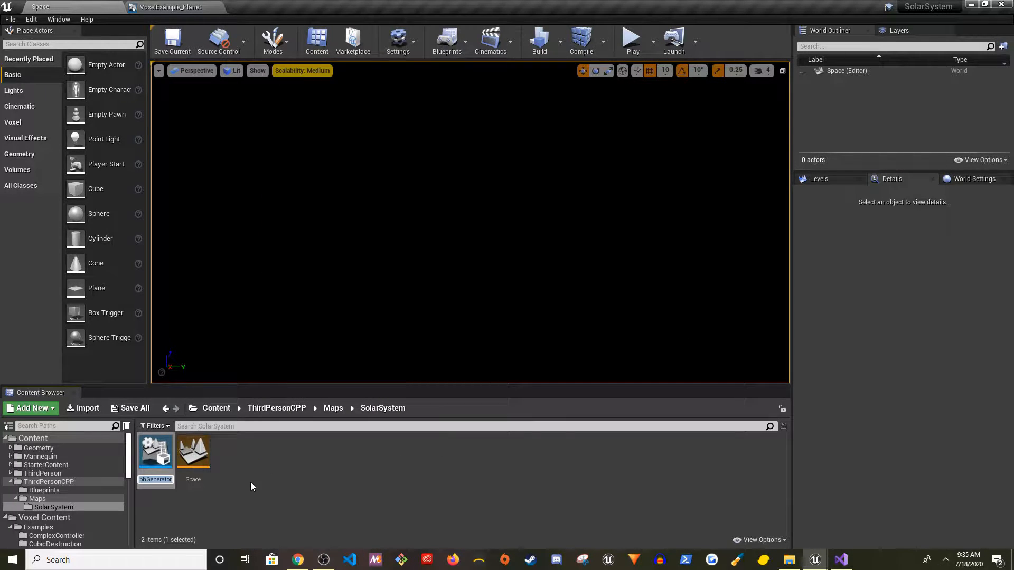
pyautogui.write('Planet')
pyautogui.press('Return')
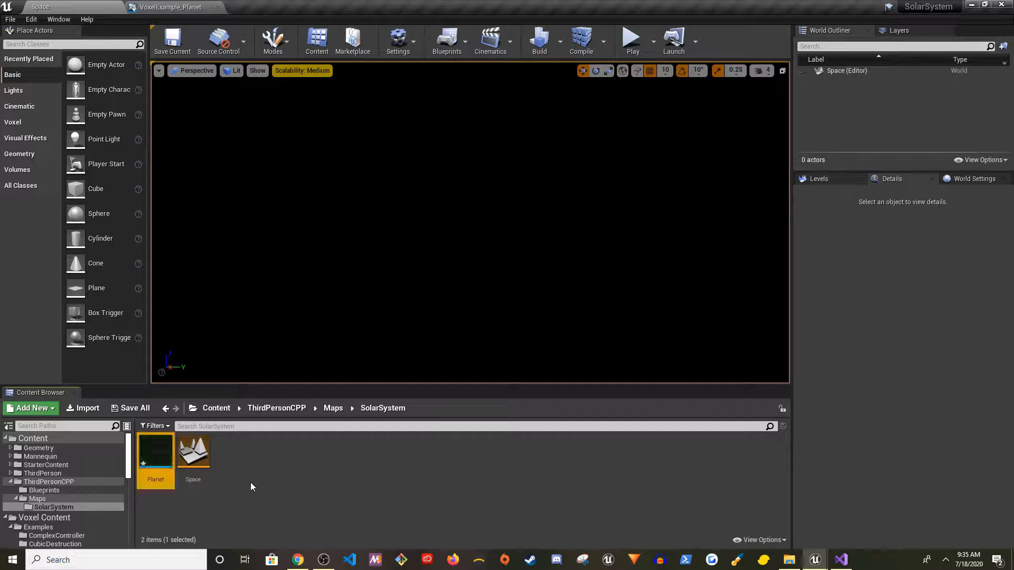
# Paste the copied planet nodes into the Planet graph and move the Start node closer to Set Value
pyautogui.scroll(-5, 381, 265)
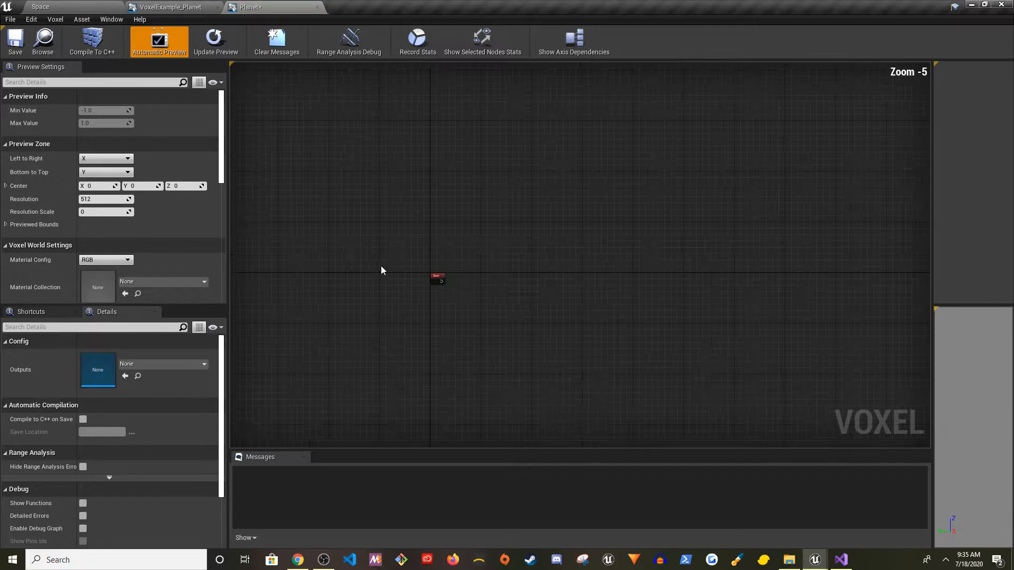
pyautogui.hotkey('ctrl', 'v')
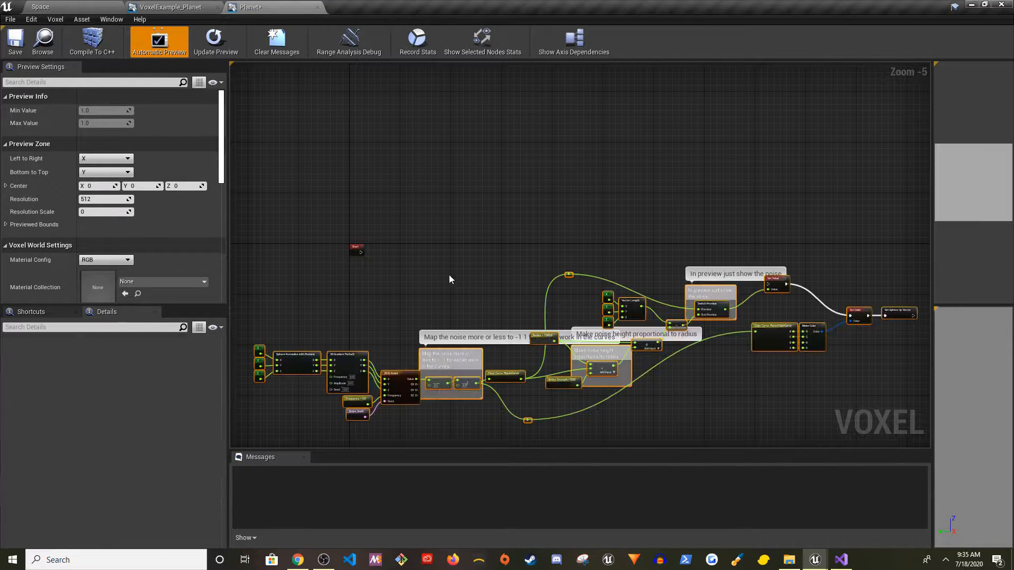
pyautogui.moveTo(353, 247); pyautogui.dragTo(632, 249)
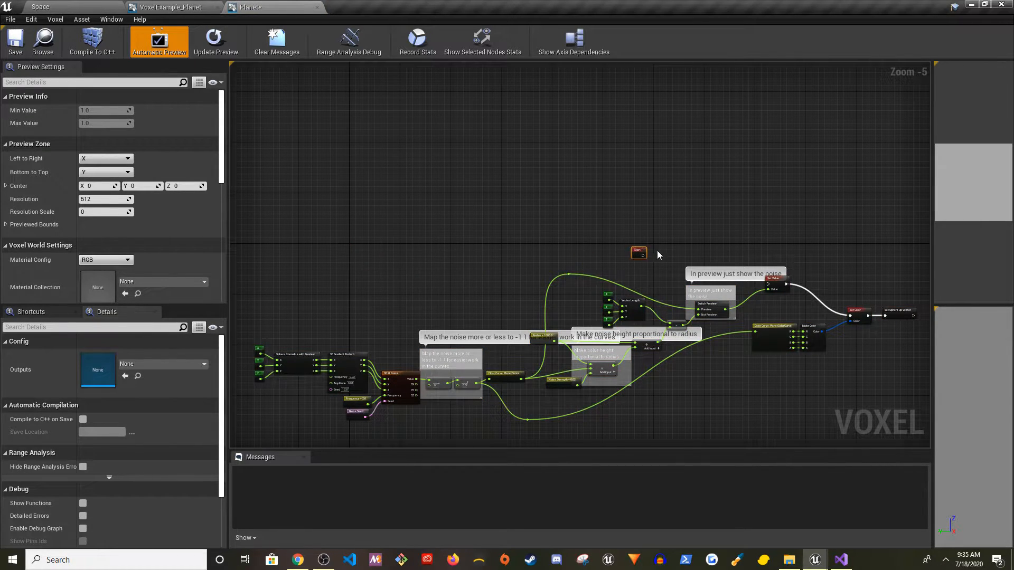
# Connect the Start node's output to the execution input of the Set Value node
pyautogui.scroll(5, 734, 254)
pyautogui.moveTo(738, 259); pyautogui.dragTo(486, 259, button='right')
pyautogui.moveTo(266, 212); pyautogui.dragTo(595, 309)
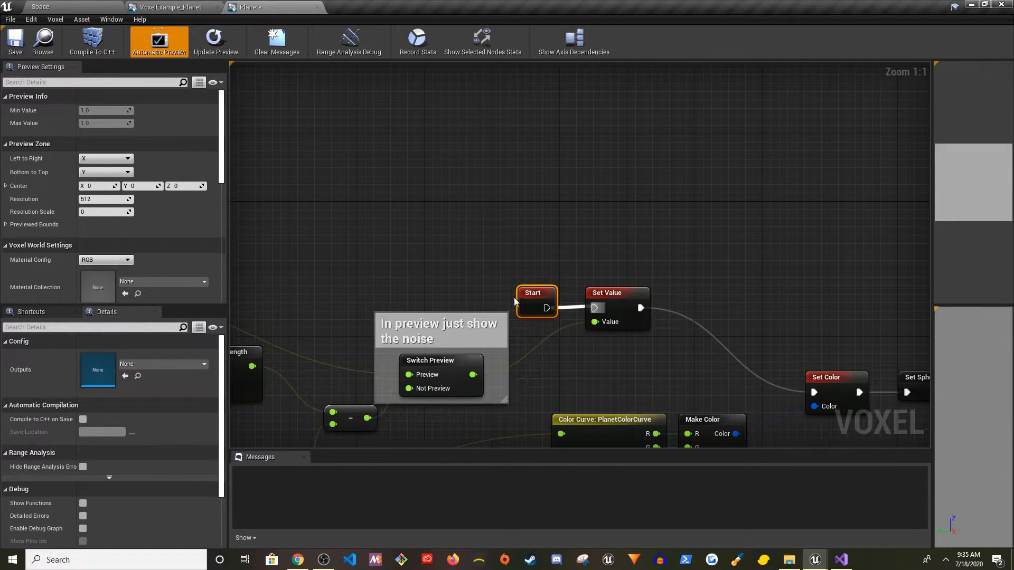
# Save the Planet graph after checking the chain through Set Color to Set Sphere Up Vector
pyautogui.moveTo(749, 269); pyautogui.dragTo(563, 176, button='right')
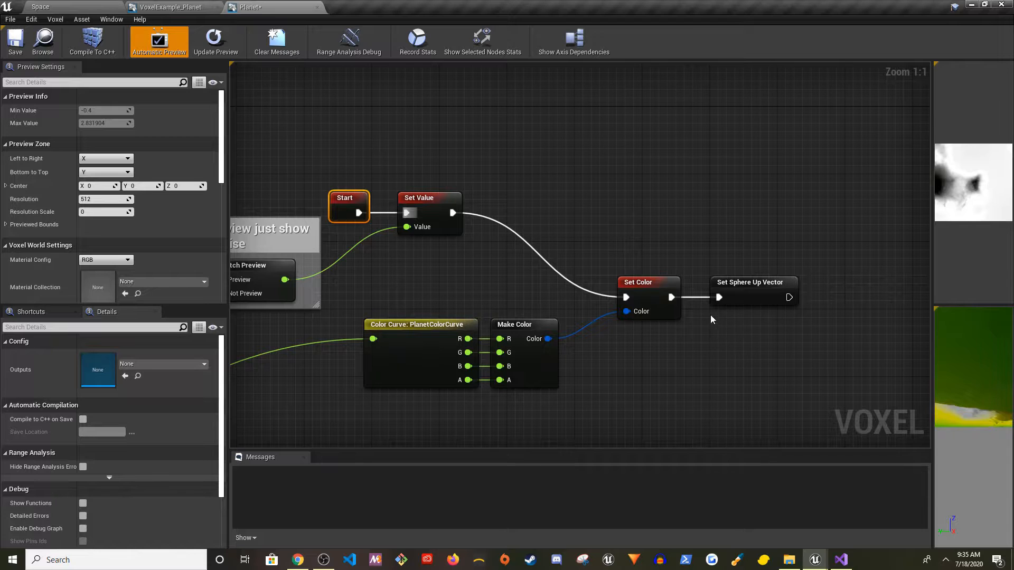
pyautogui.moveTo(680, 324); pyautogui.dragTo(642, 312, button='right')
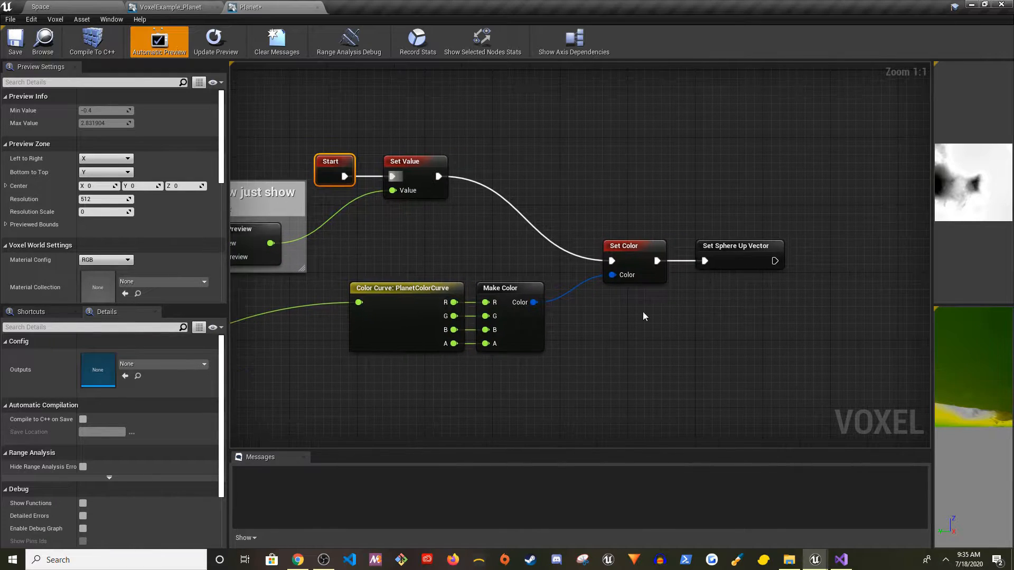
pyautogui.moveTo(689, 271); pyautogui.dragTo(679, 331, button='right')
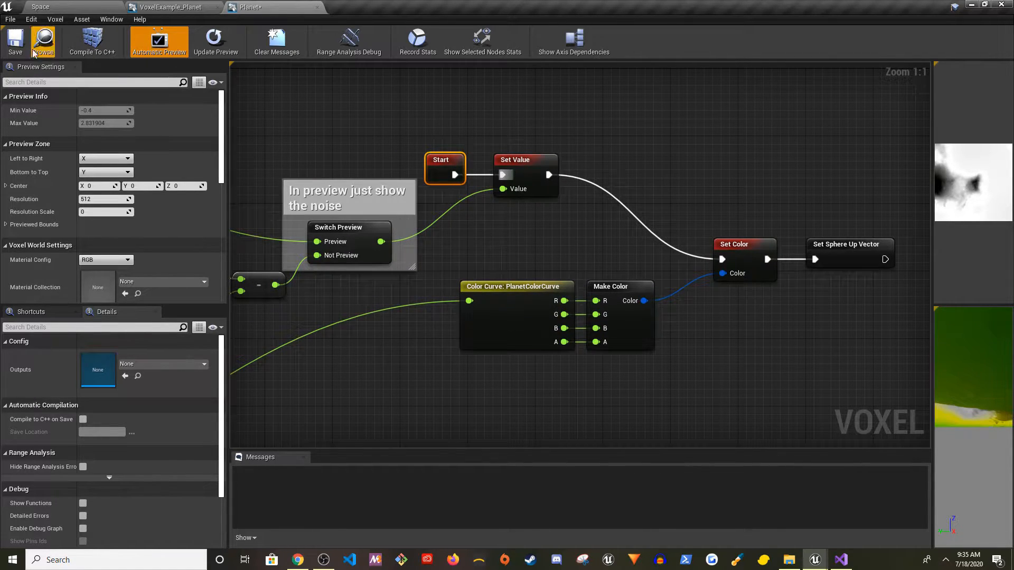
pyautogui.click(15, 41)
pyautogui.moveTo(271, 112); pyautogui.dragTo(443, 220, button='right')
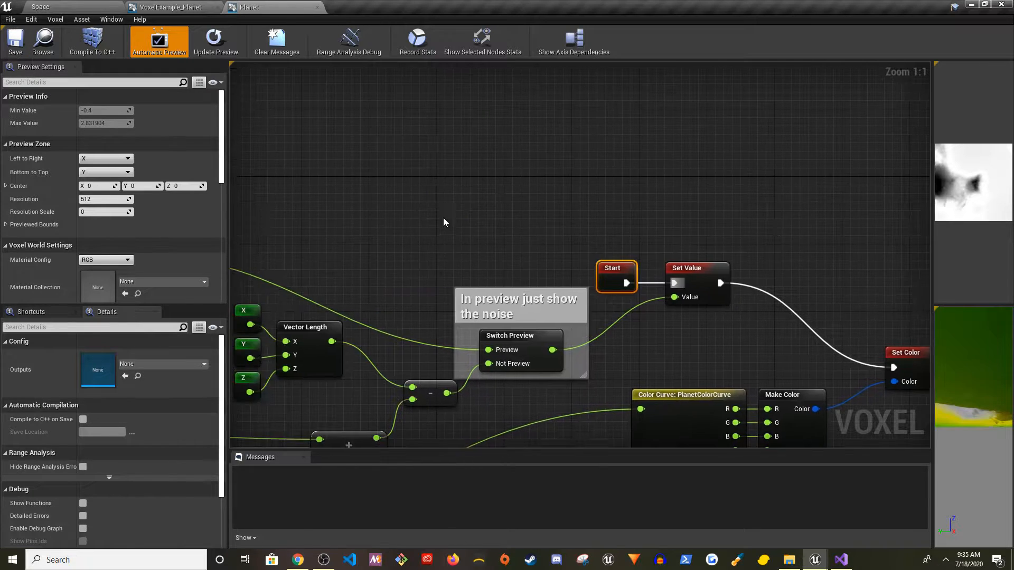
# Add a Directional Light to the Space level and reset its location to the origin
pyautogui.moveTo(443, 221); pyautogui.dragTo(475, 231, button='right')
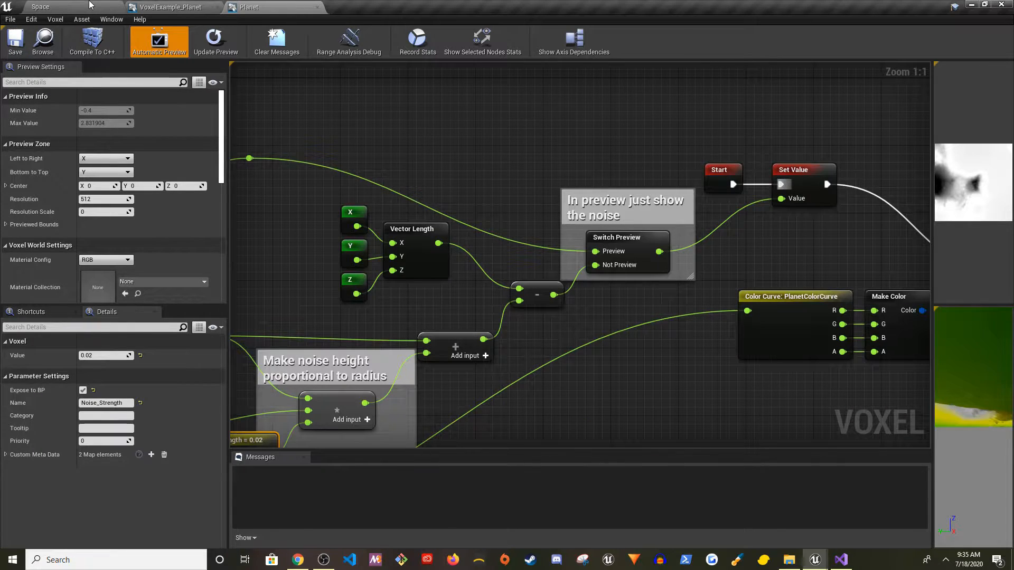
pyautogui.click(90, 5)
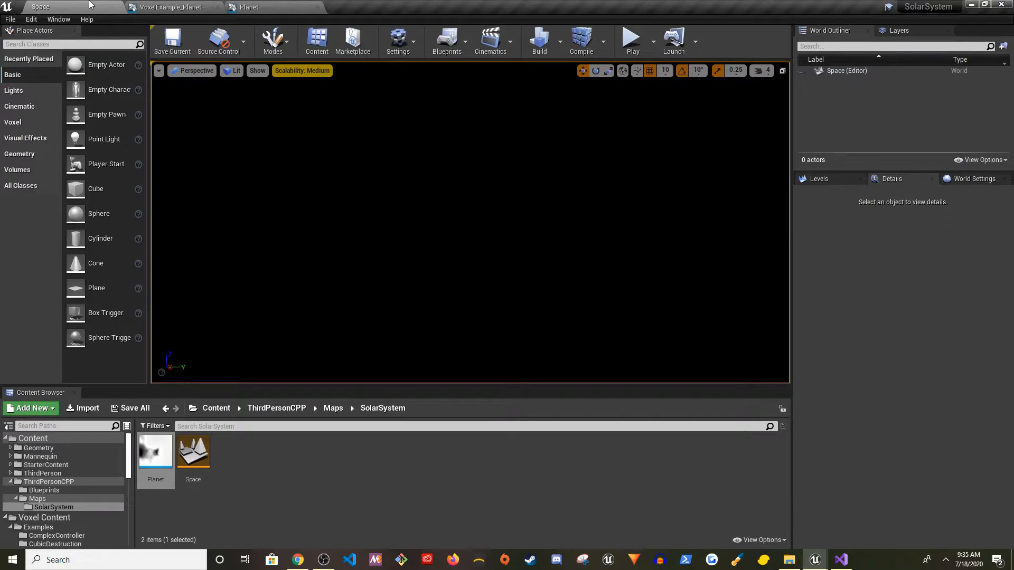
pyautogui.click(117, 46)
pyautogui.write('direct')
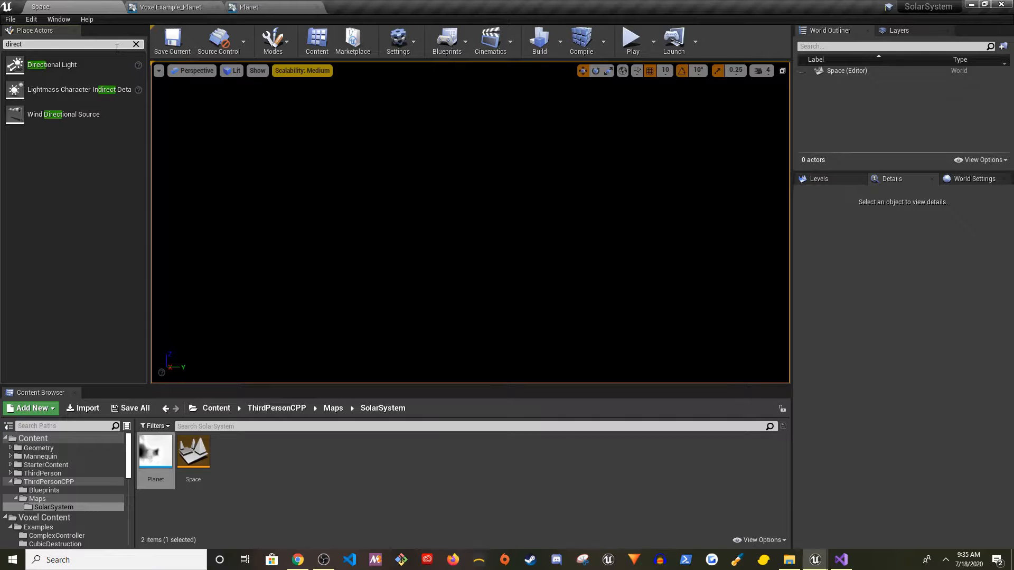
pyautogui.moveTo(52, 64); pyautogui.dragTo(478, 185)
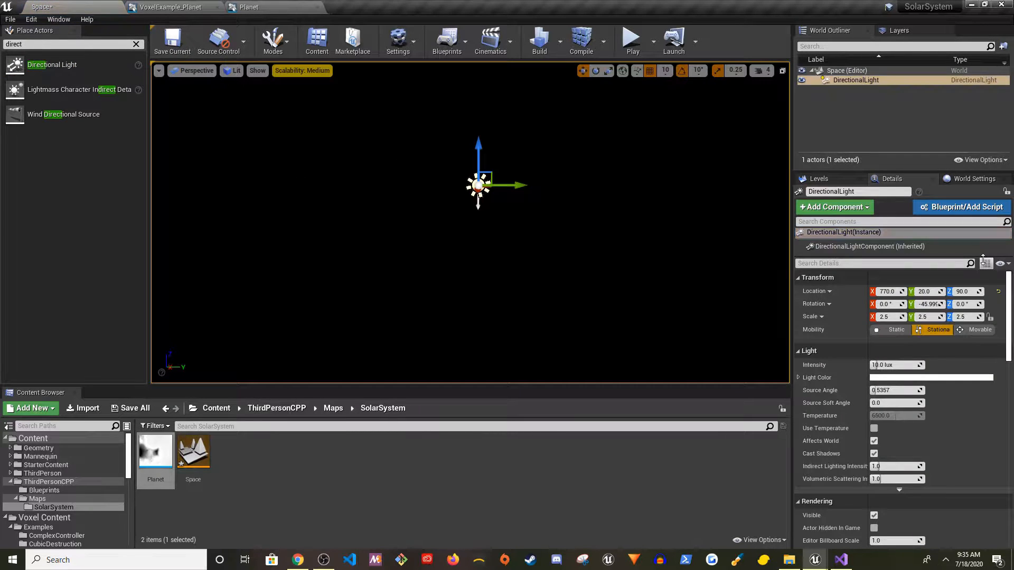
pyautogui.click(998, 291)
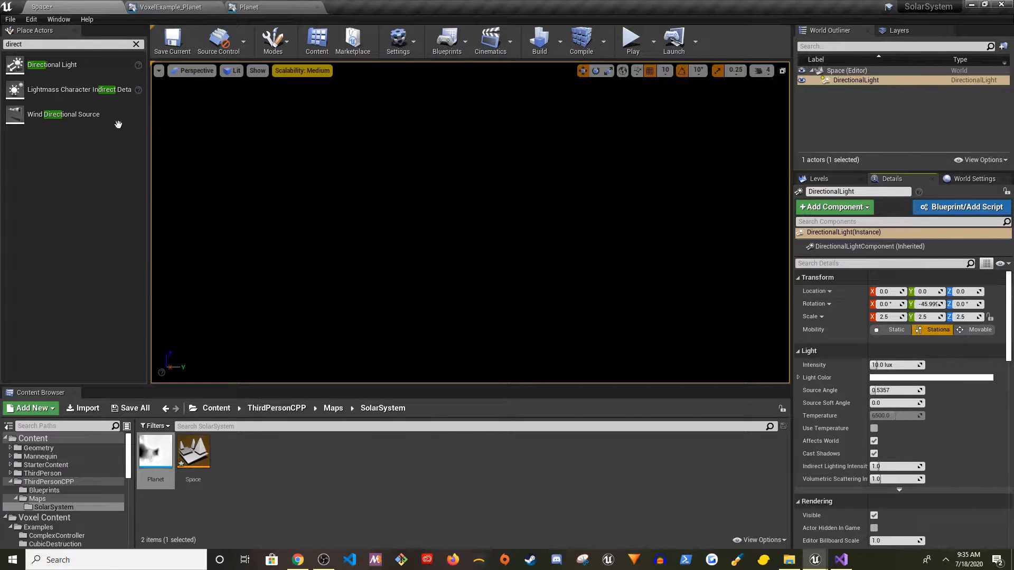
# Add a BP_Sky_Sphere to the level and reset its location to the origin
pyautogui.write('sky')
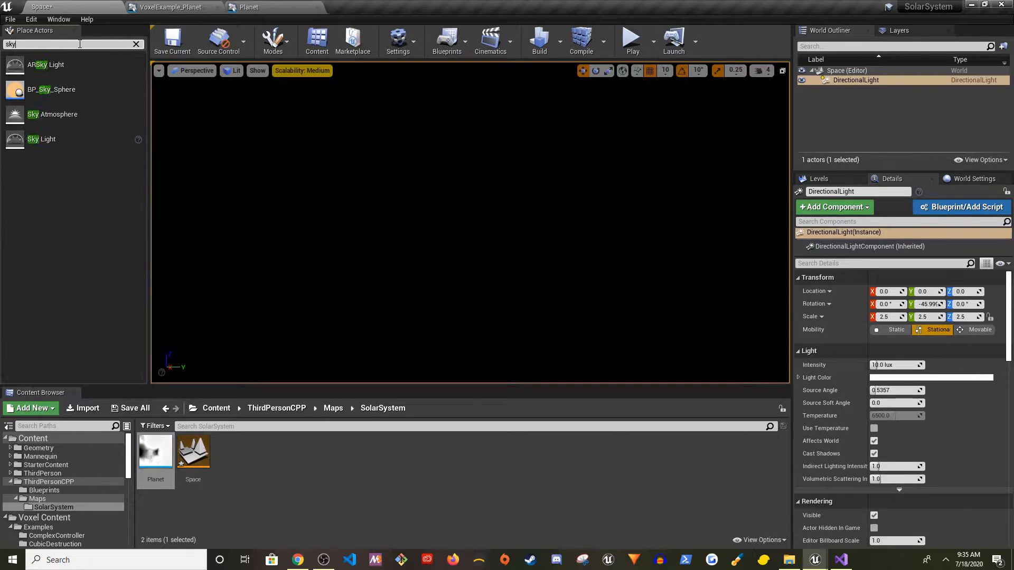
pyautogui.moveTo(52, 89); pyautogui.dragTo(388, 183)
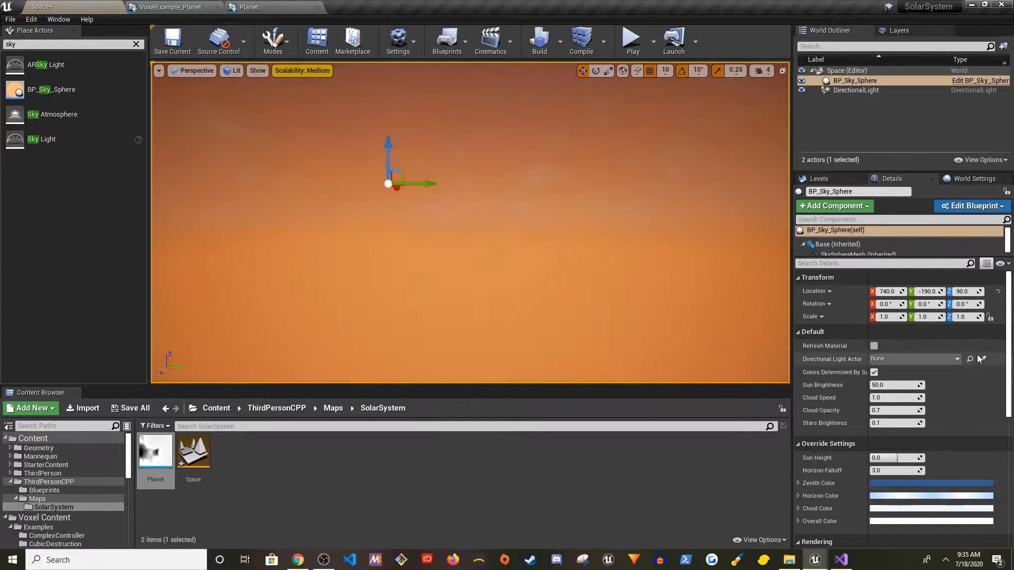
pyautogui.click(998, 291)
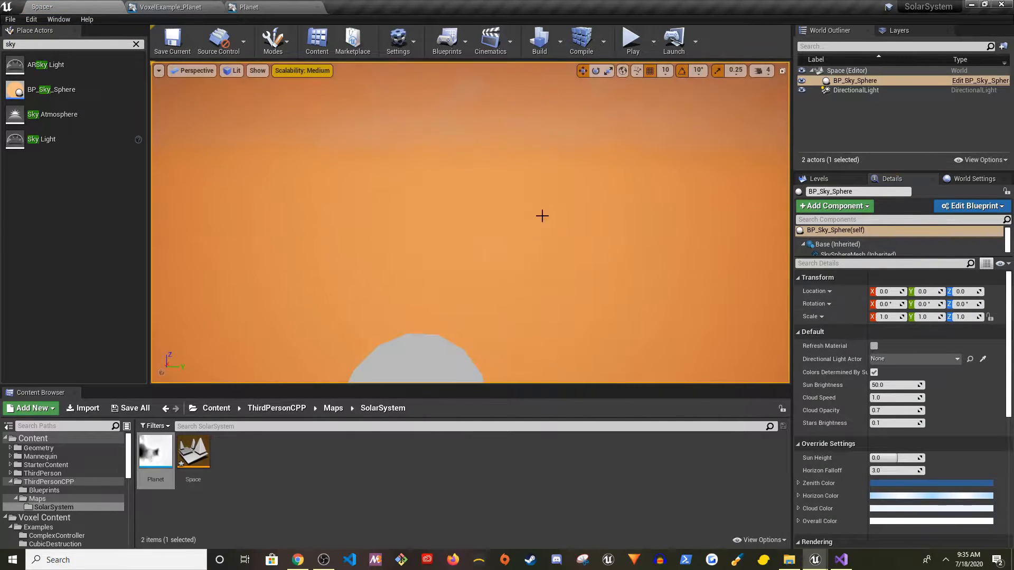
pyautogui.press('f')
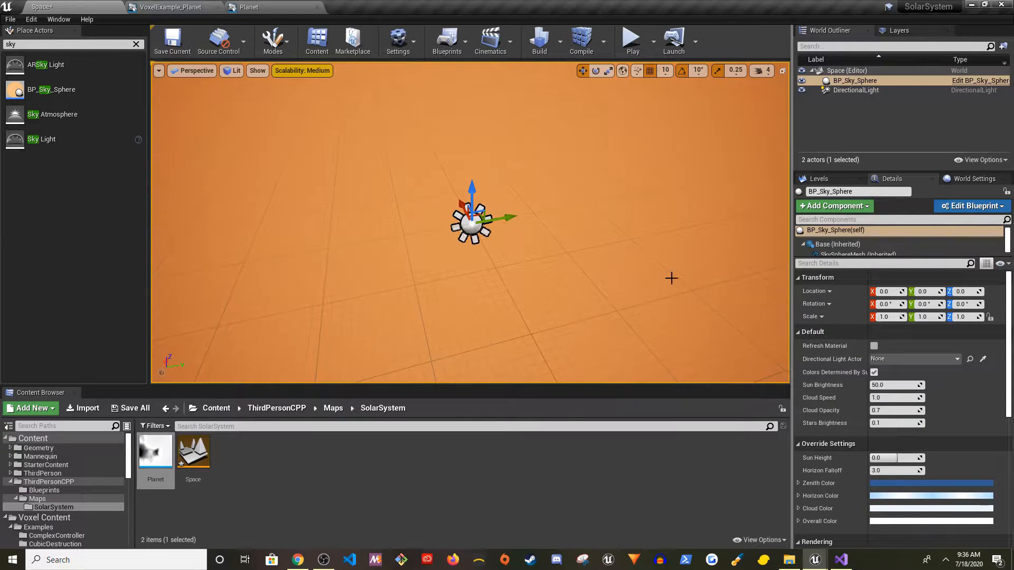
# Scale the sky sphere uniformly to 50 on all axes and save the Space level
pyautogui.click(891, 317)
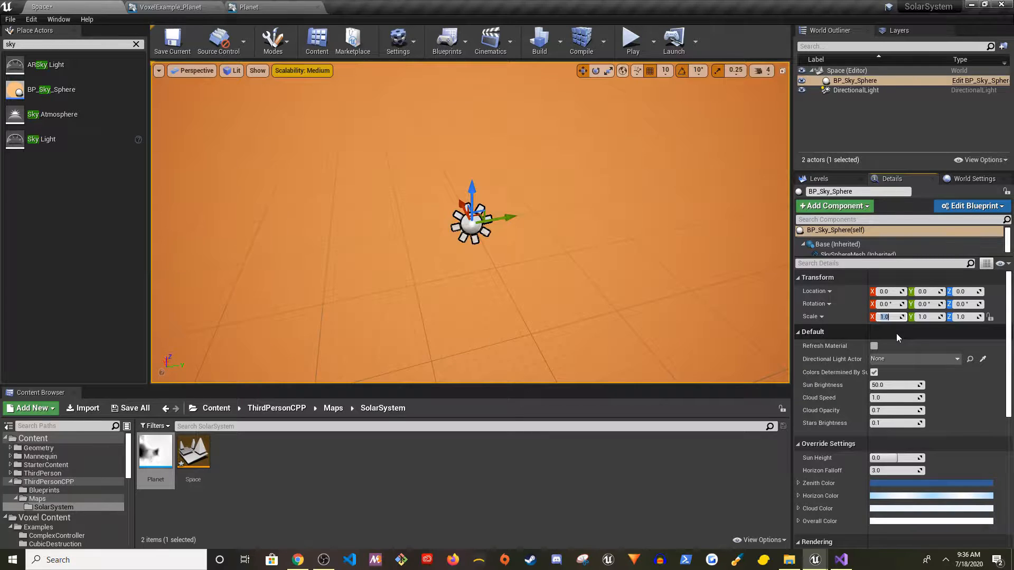
pyautogui.write('1')
pyautogui.press('Return')
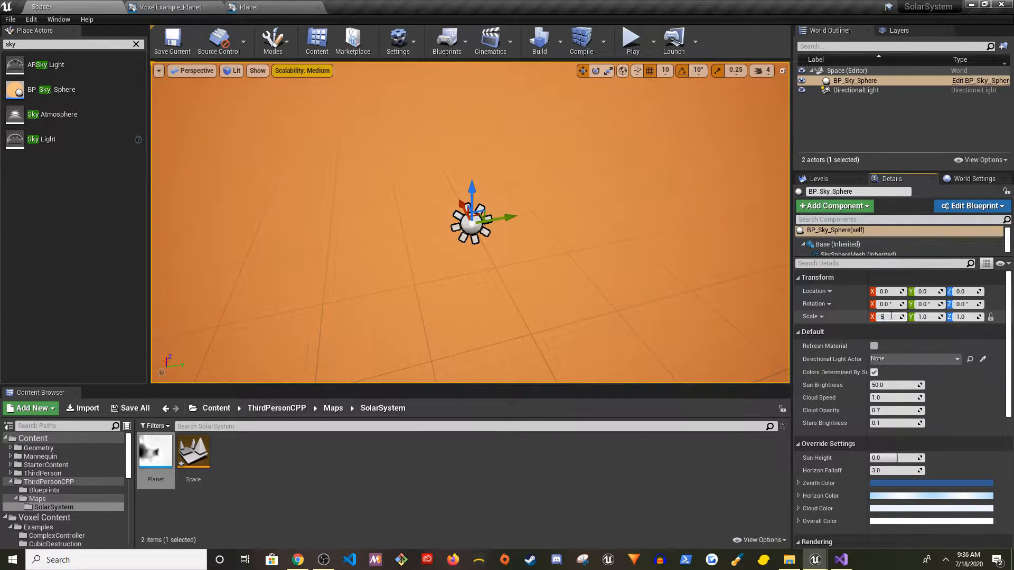
pyautogui.moveTo(629, 222); pyautogui.dragTo(629, 142, button='right')
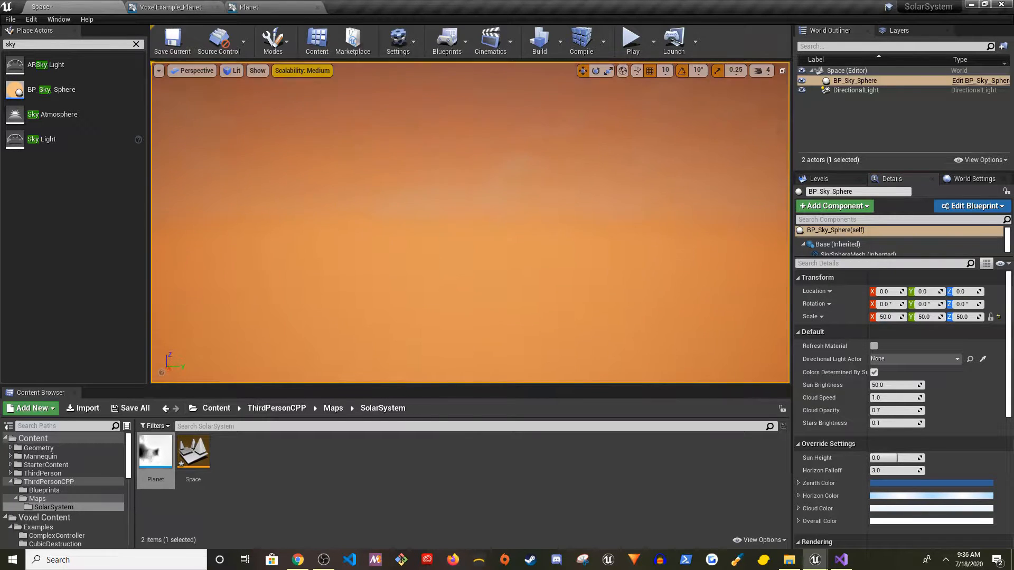
pyautogui.click(125, 410)
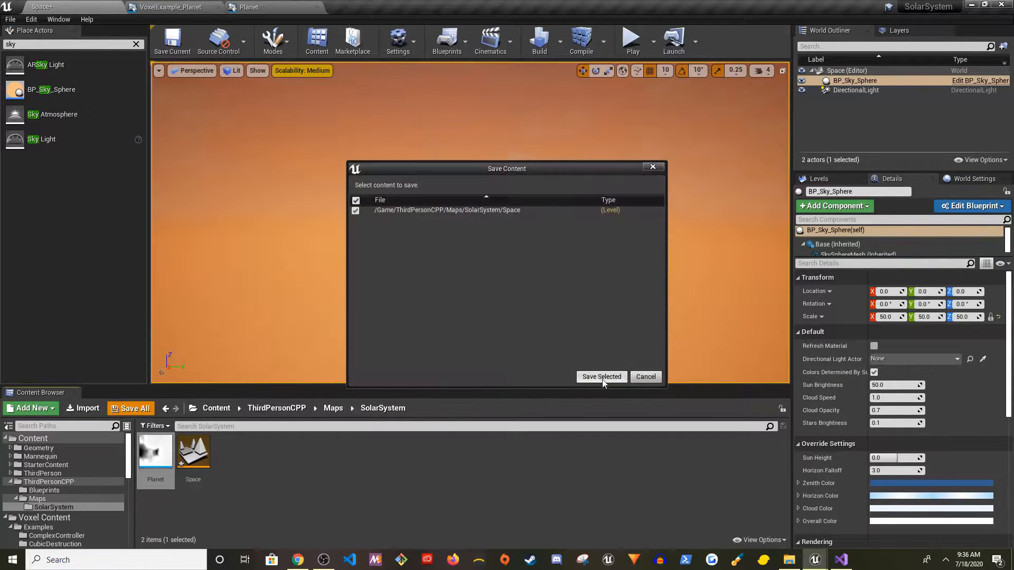
pyautogui.click(598, 376)
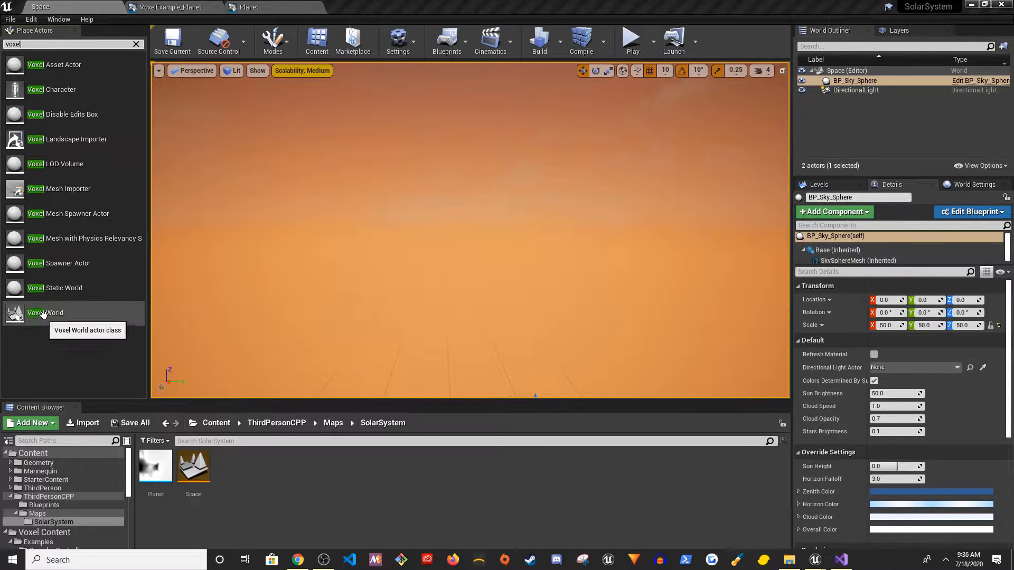
# Add a Voxel World actor to the level and reset its location to the origin
pyautogui.moveTo(53, 313); pyautogui.dragTo(525, 276)
pyautogui.moveTo(503, 318); pyautogui.dragTo(503, 319)
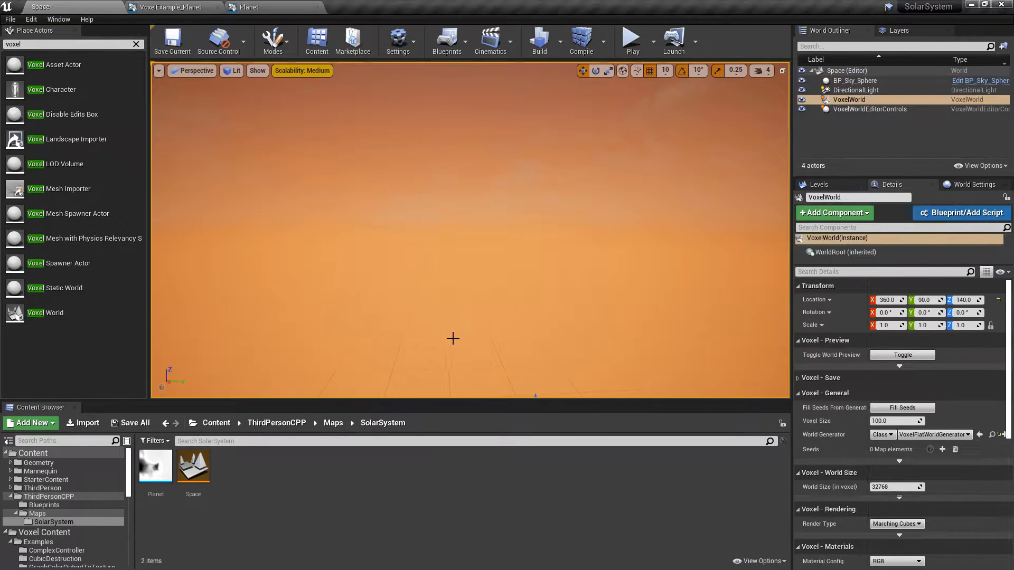
pyautogui.click(998, 300)
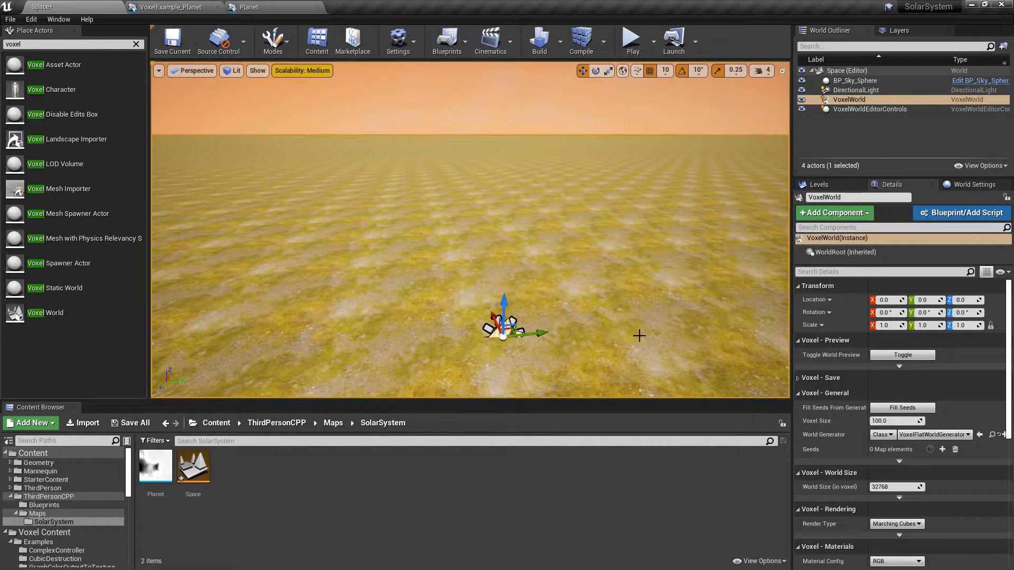
# Switch the voxel world's World Generator to Object and assign the Planet graph
pyautogui.click(155, 460)
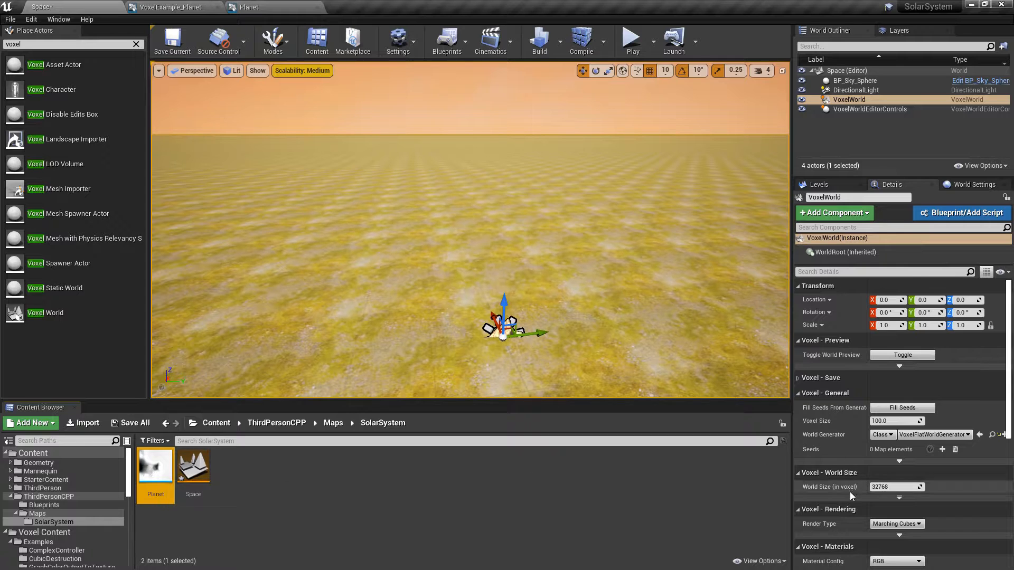
pyautogui.click(890, 437)
pyautogui.click(883, 450)
pyautogui.click(945, 455)
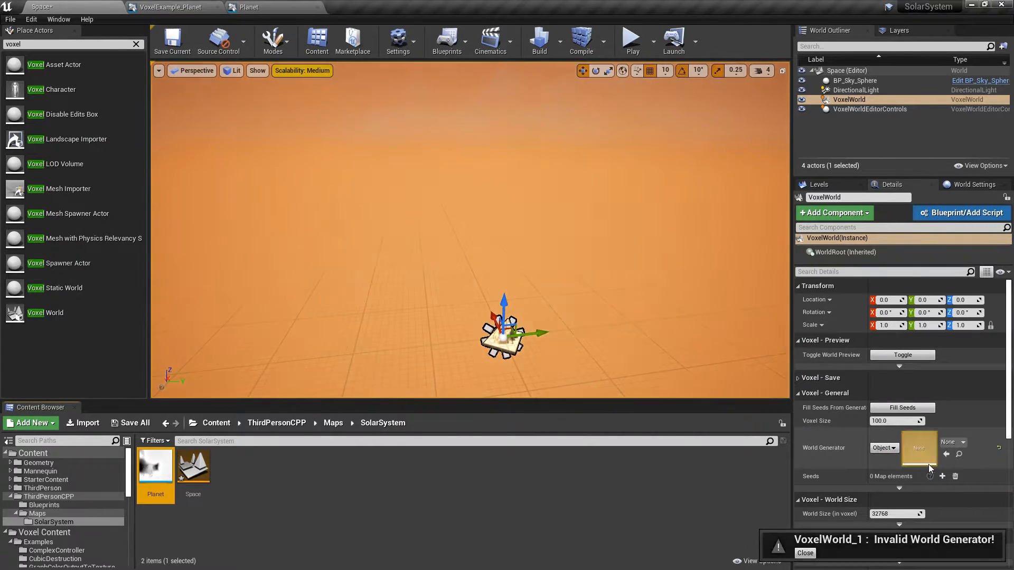
# Raise the viewport camera speed to 8 and view the whole planet from a distance
pyautogui.moveTo(442, 300); pyautogui.dragTo(417, 328, button='right')
pyautogui.press('s')
pyautogui.click(762, 71)
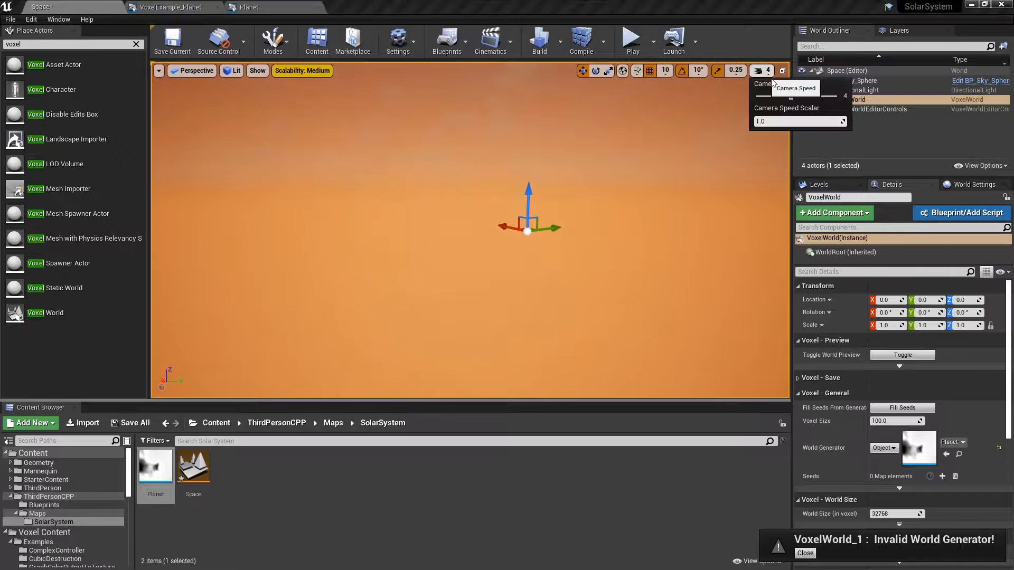
pyautogui.press('s')
pyautogui.moveTo(629, 174); pyautogui.dragTo(731, 218, button='right')
pyautogui.press('a')
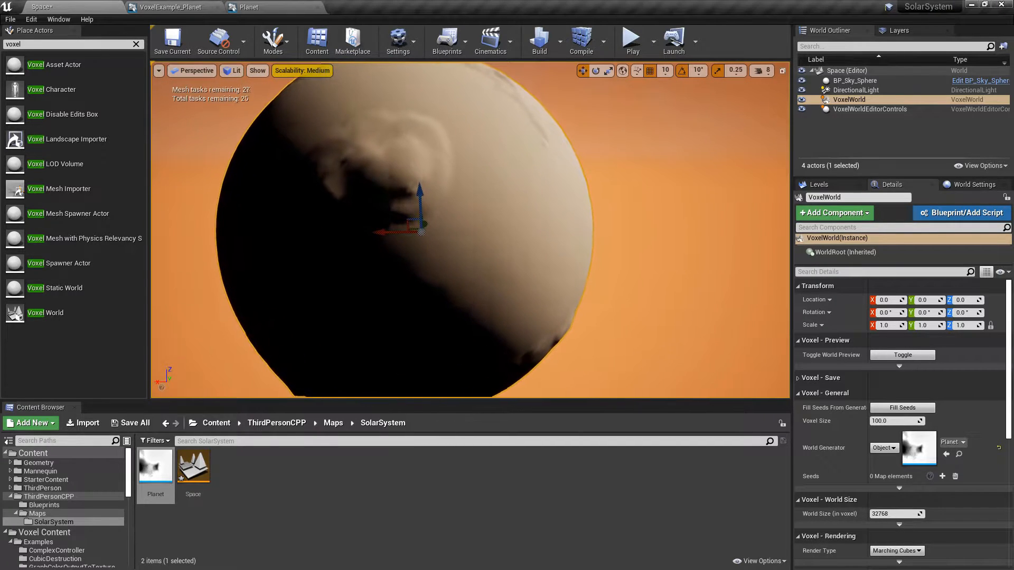
# Save all content, creating the voxel world save object NewVoxelWorldSaveObject in the Maps/SolarSystem folder
pyautogui.click(134, 427)
pyautogui.click(599, 385)
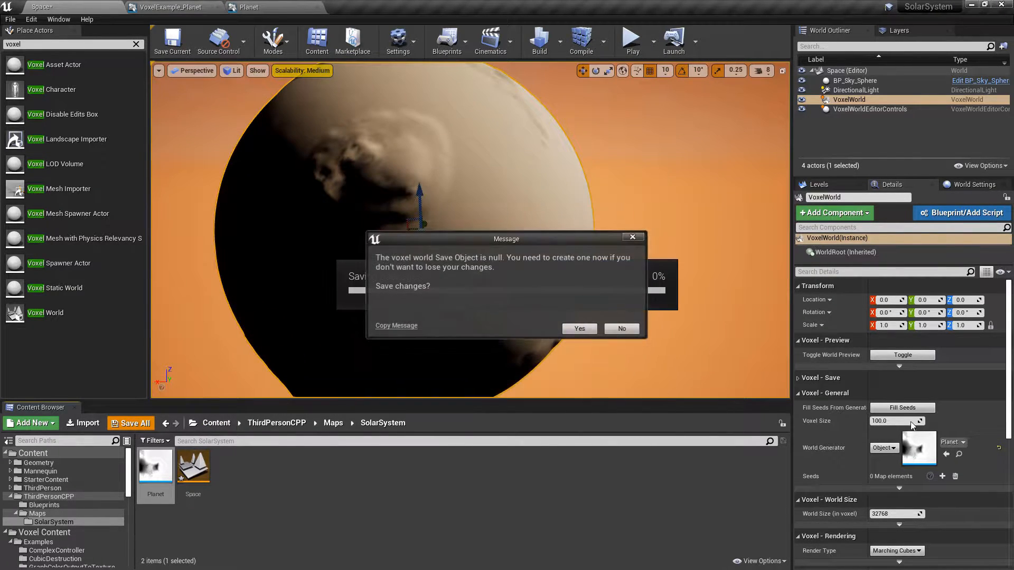
pyautogui.click(580, 328)
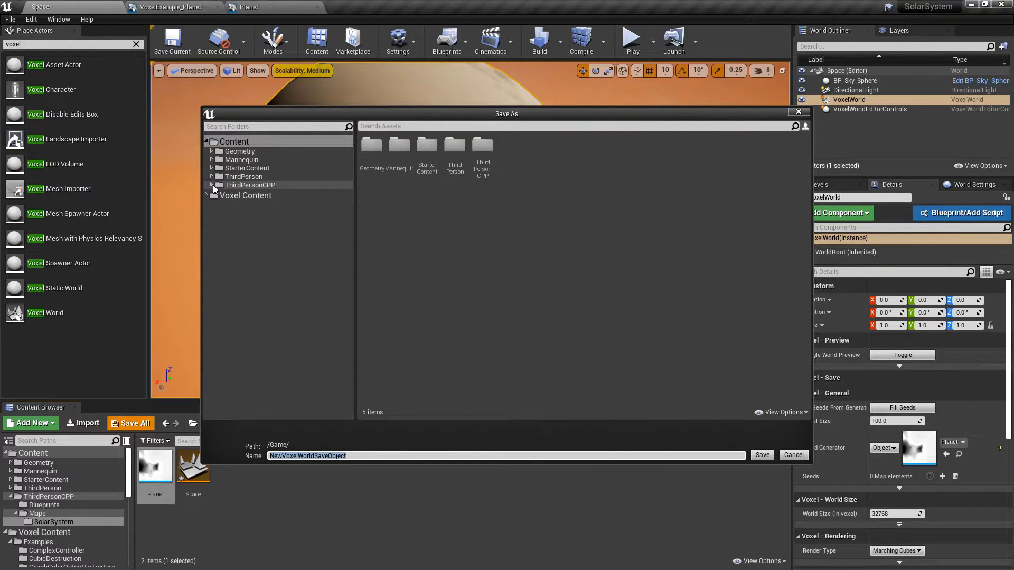
pyautogui.click(217, 185)
pyautogui.click(211, 184)
pyautogui.click(223, 202)
pyautogui.click(216, 202)
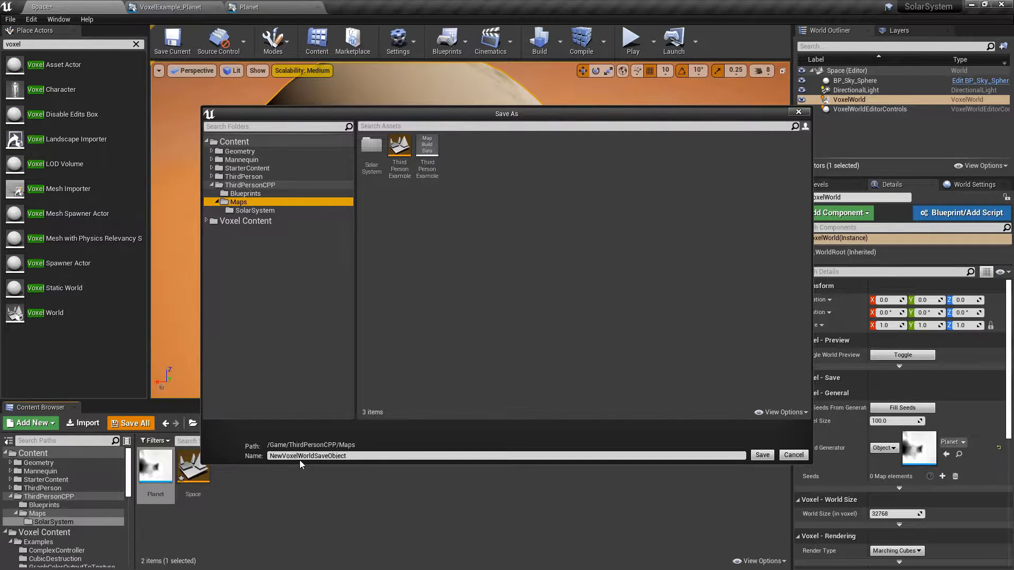
pyautogui.click(255, 210)
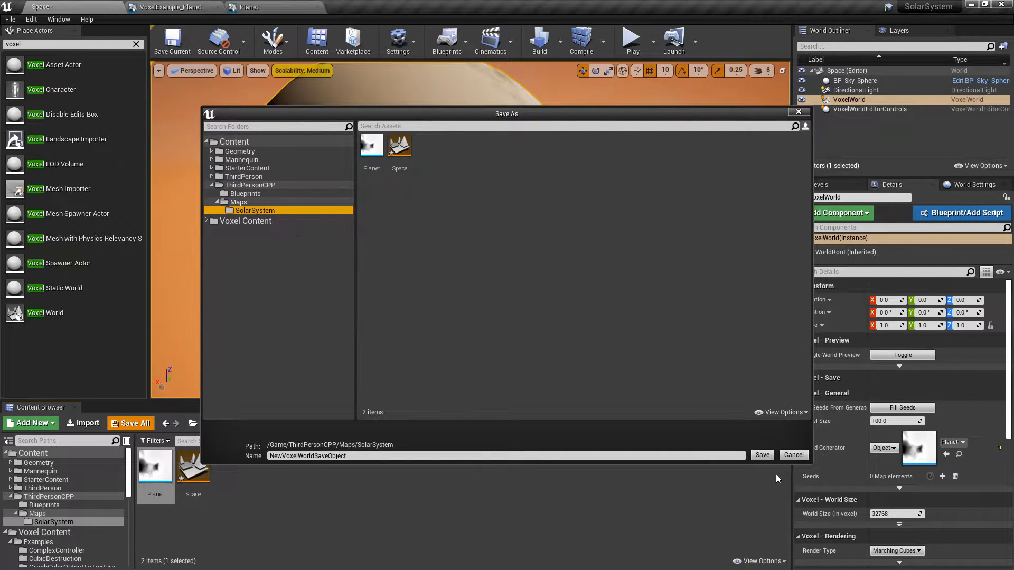
pyautogui.click(762, 455)
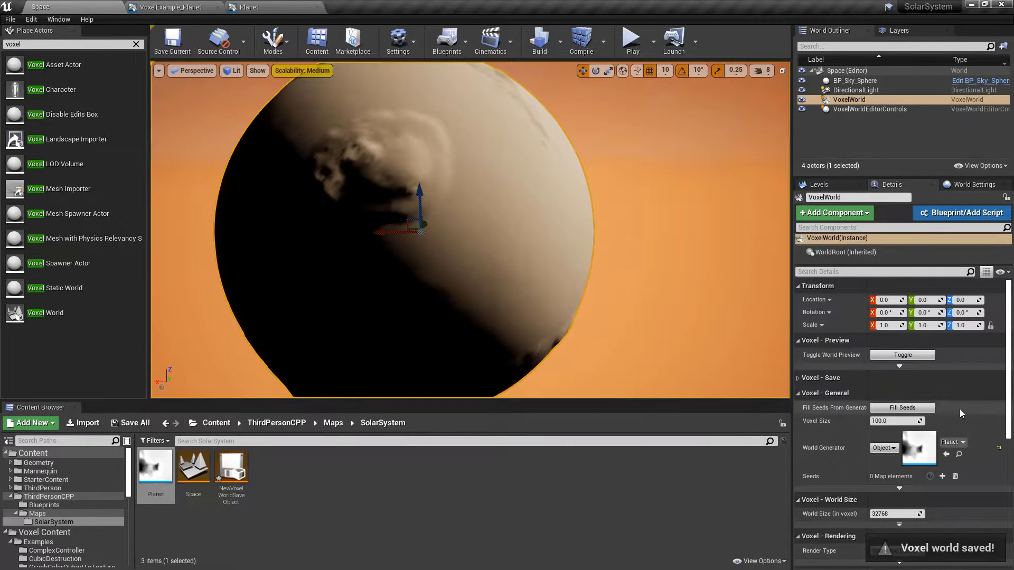
# Examine the voxel world's generator and material settings and the planet's surface from closer up
pyautogui.scroll(-5, 952, 410)
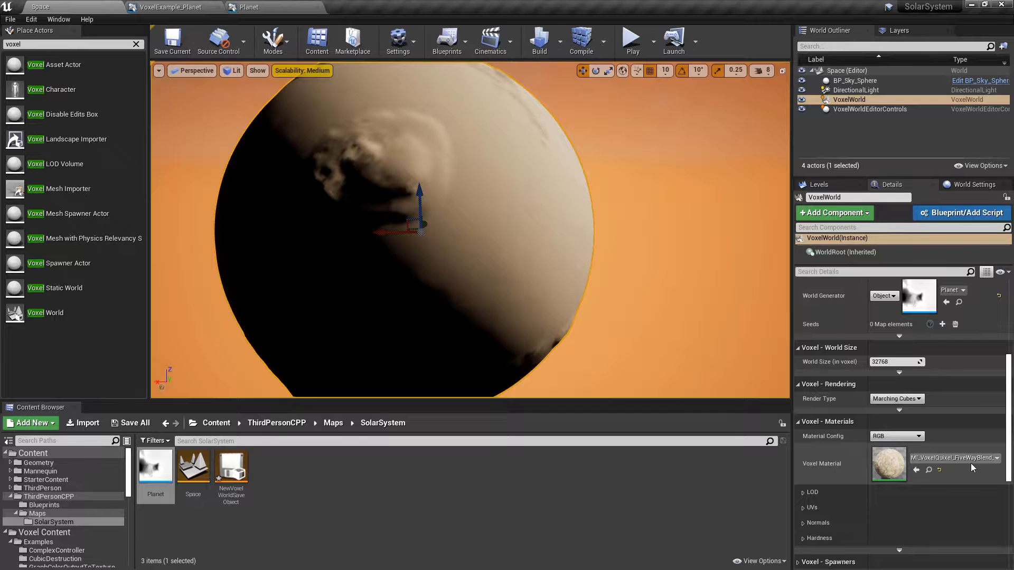
pyautogui.scroll(5, 1003, 451)
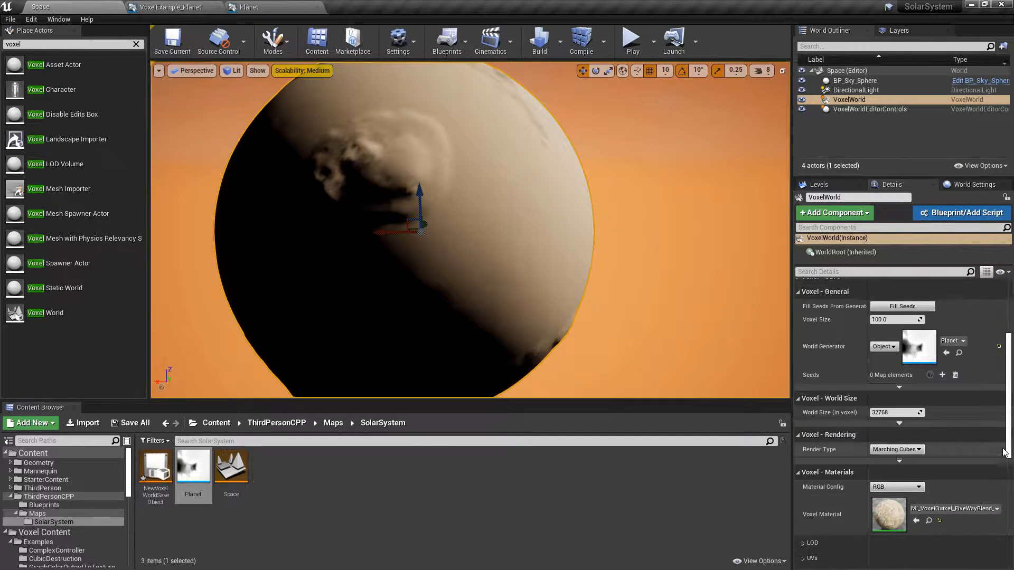
pyautogui.moveTo(586, 297)
pyautogui.mouseDown(button='right')
pyautogui.moveTo(522, 278)
pyautogui.moveTo(507, 297)
pyautogui.mouseUp(button='right')
pyautogui.press('d')
pyautogui.press('w')
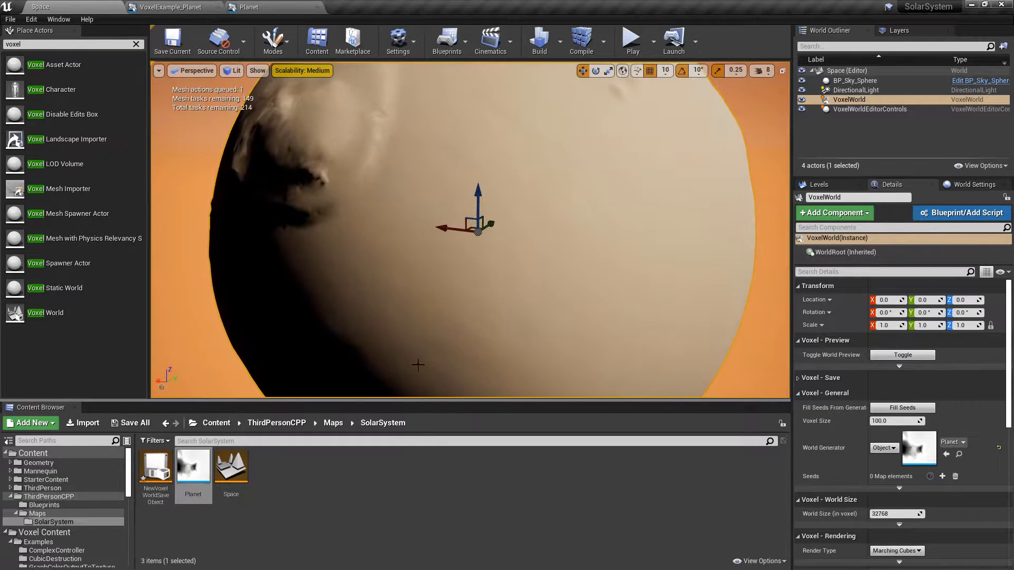
pyautogui.click(148, 422)
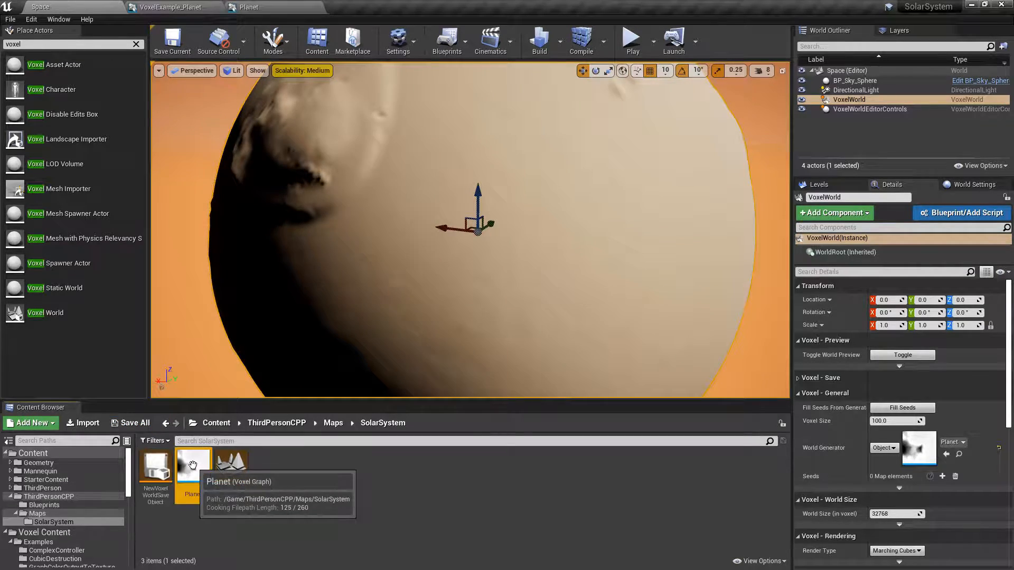
# Compile the Planet voxel graph to C++, creating the GeneratedWorldGenerators module and adding its dependency to the .uproject file
pyautogui.doubleClick(192, 464)
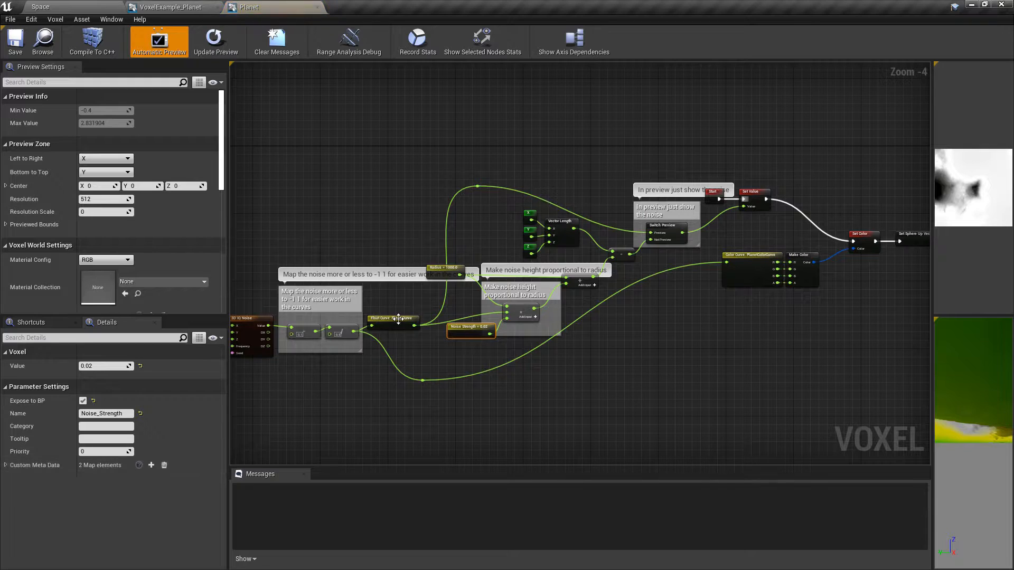
pyautogui.scroll(-5, 389, 277)
pyautogui.scroll(3, 414, 225)
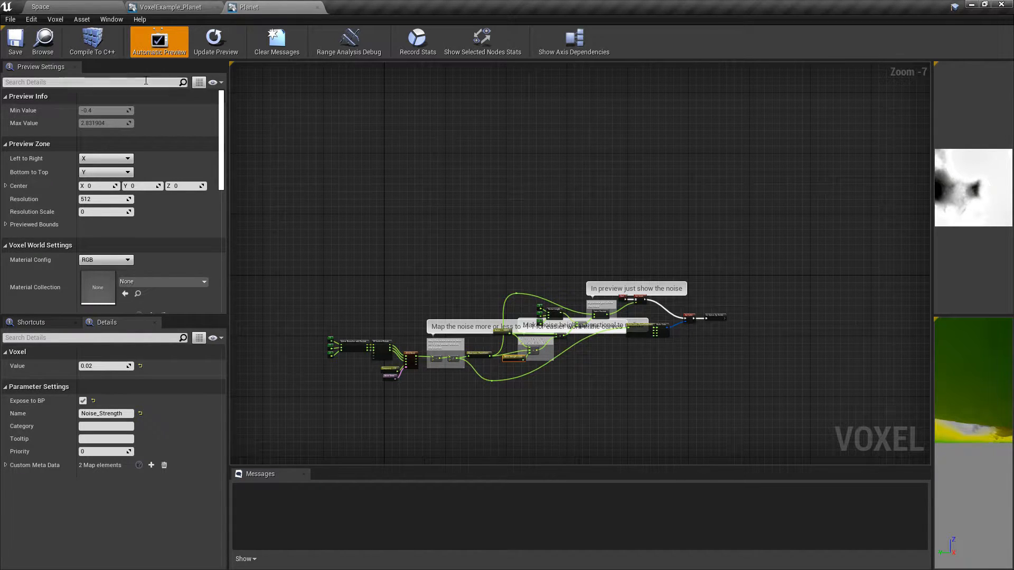
pyautogui.click(103, 38)
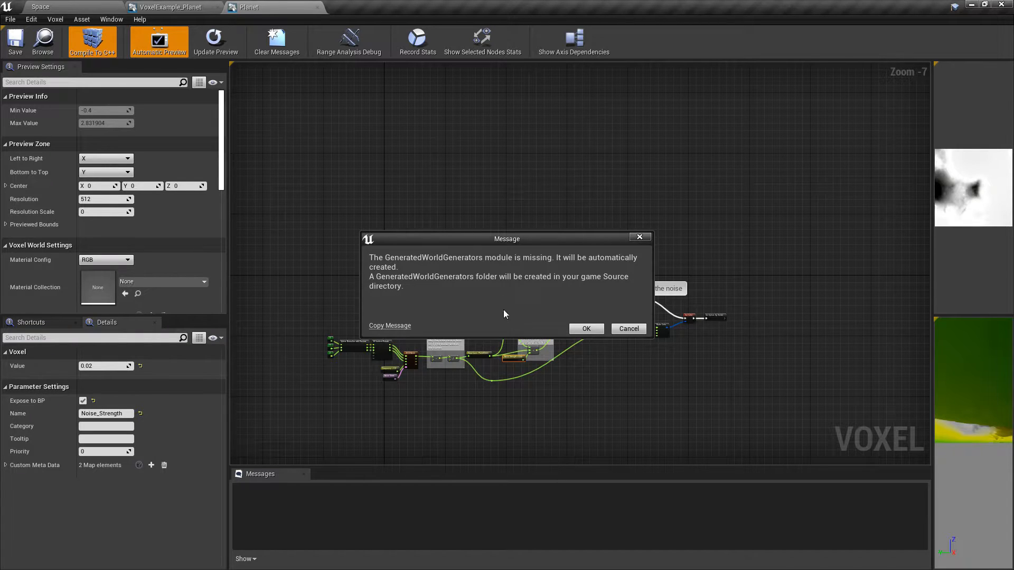
pyautogui.click(583, 329)
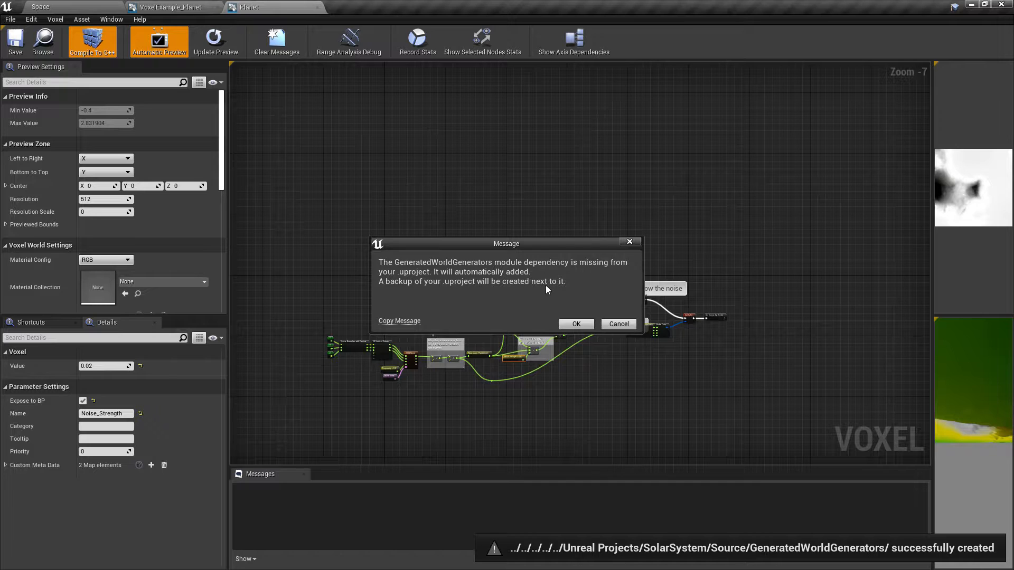
pyautogui.click(576, 323)
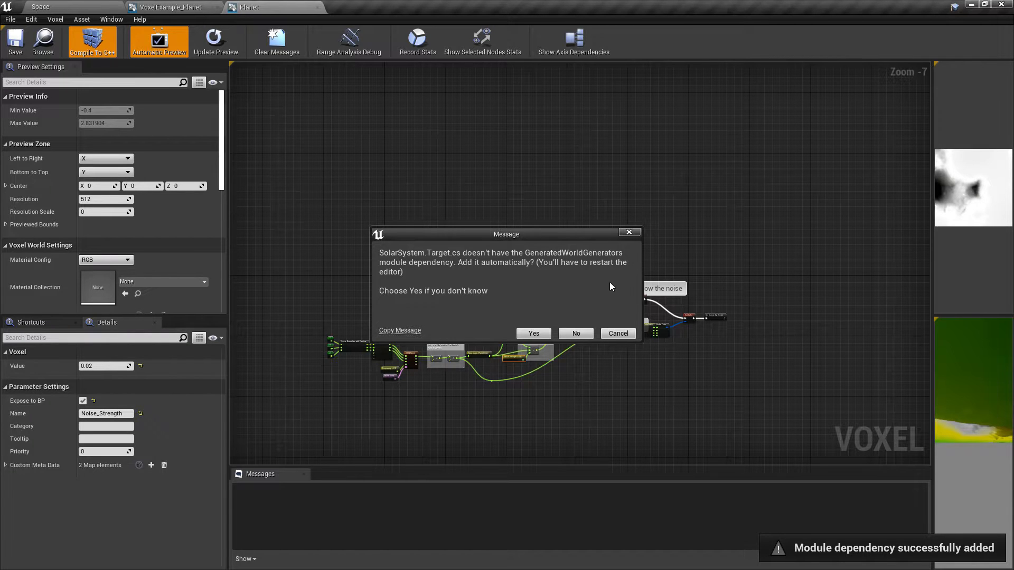
# Add the GeneratedWorldGenerators dependency to both SolarSystem target files and save the generated C++ header as Planet
pyautogui.click(533, 334)
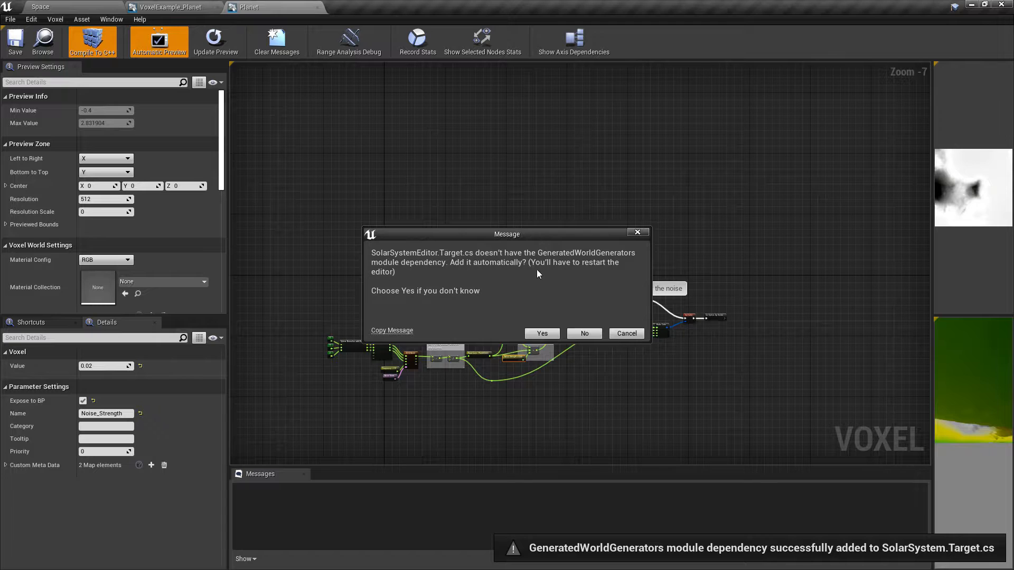
pyautogui.click(554, 331)
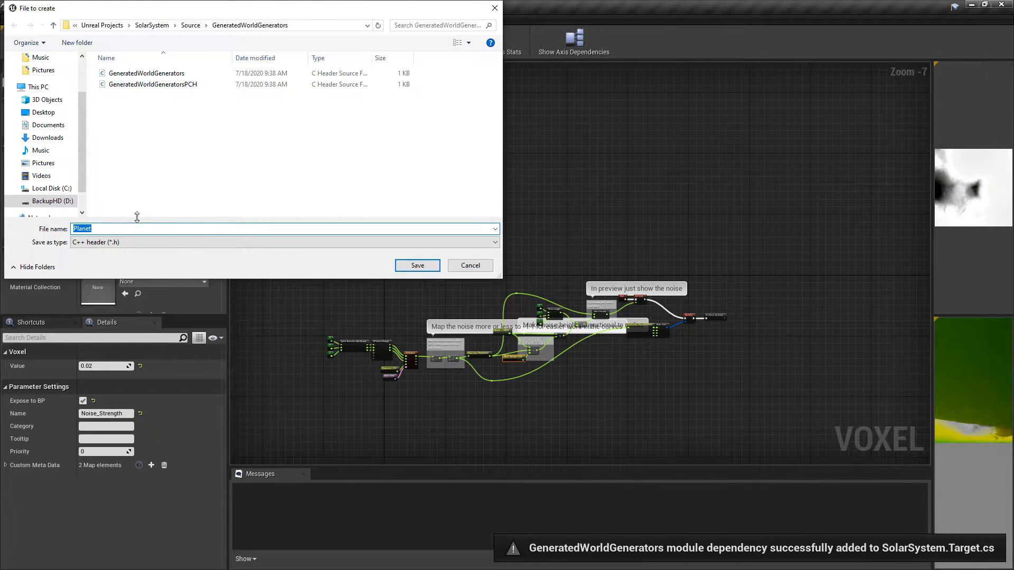
pyautogui.click(415, 265)
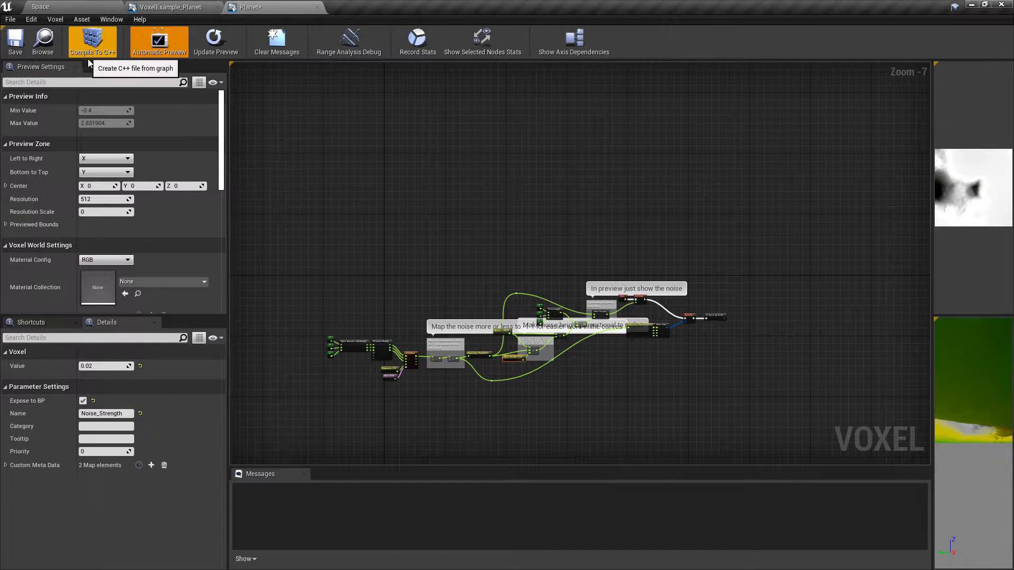
# Return to the Space level, save all modified content, and close the Unreal Editor
pyautogui.click(79, 5)
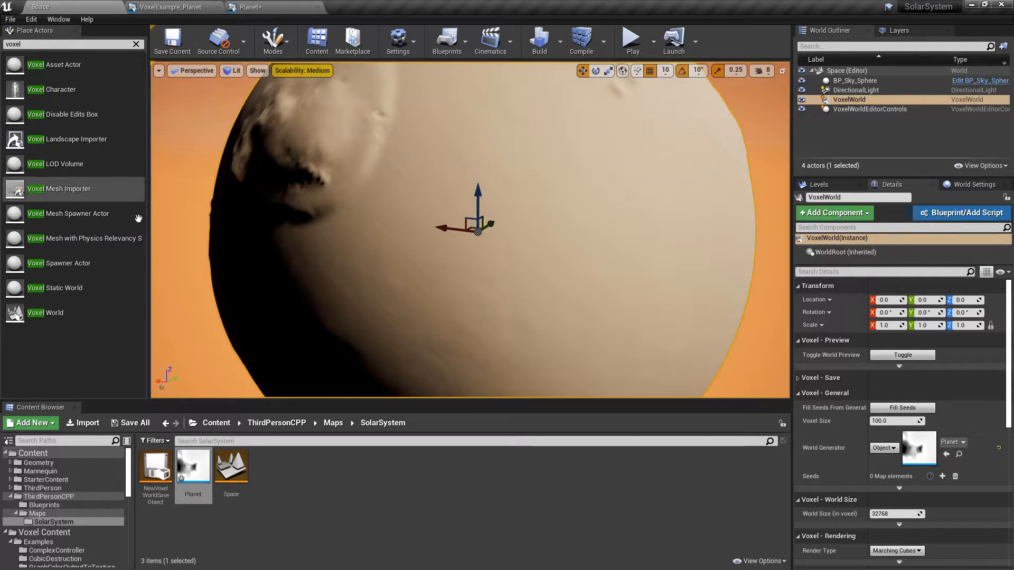
pyautogui.click(132, 425)
pyautogui.click(595, 390)
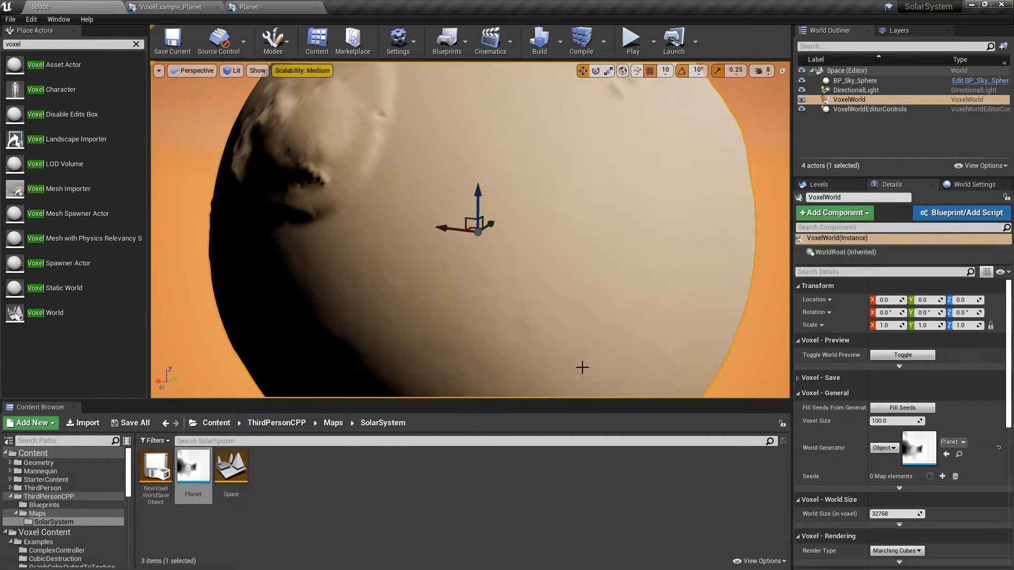
pyautogui.click(1001, 5)
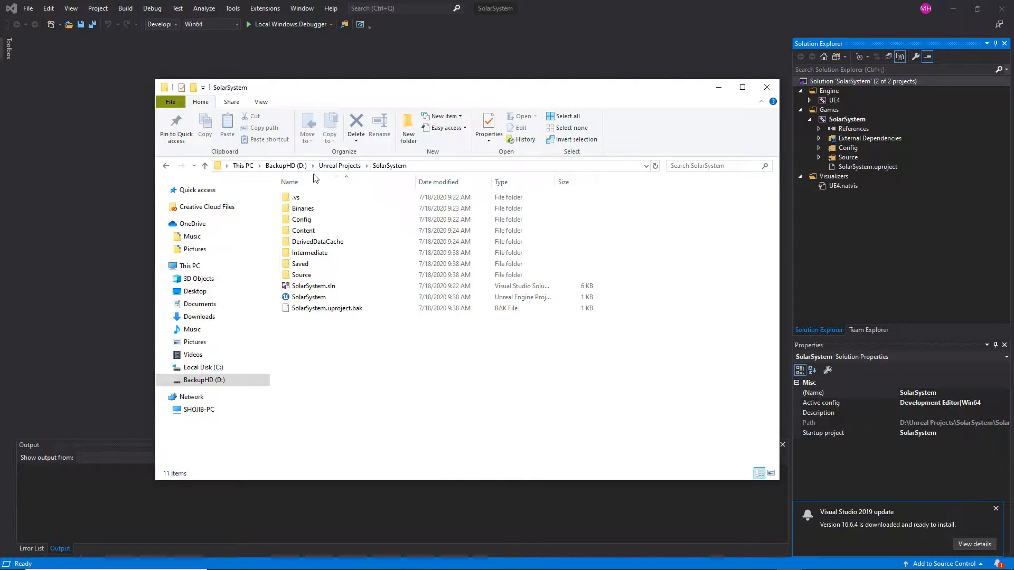
# Inspect the generated files in the project's Source/GeneratedWorldGenerators folder and return to Visual Studio
pyautogui.doubleClick(305, 274)
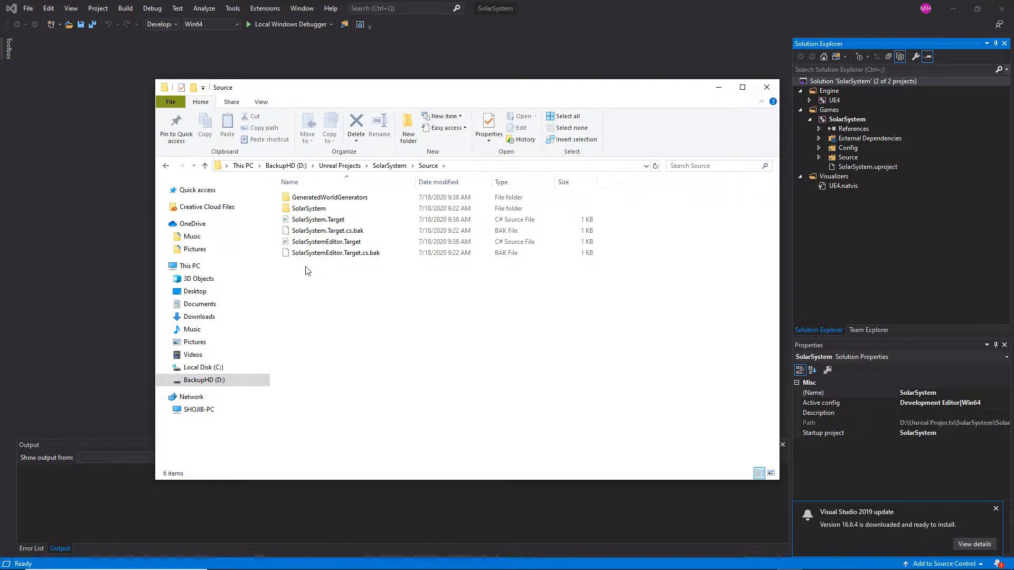
pyautogui.doubleClick(341, 198)
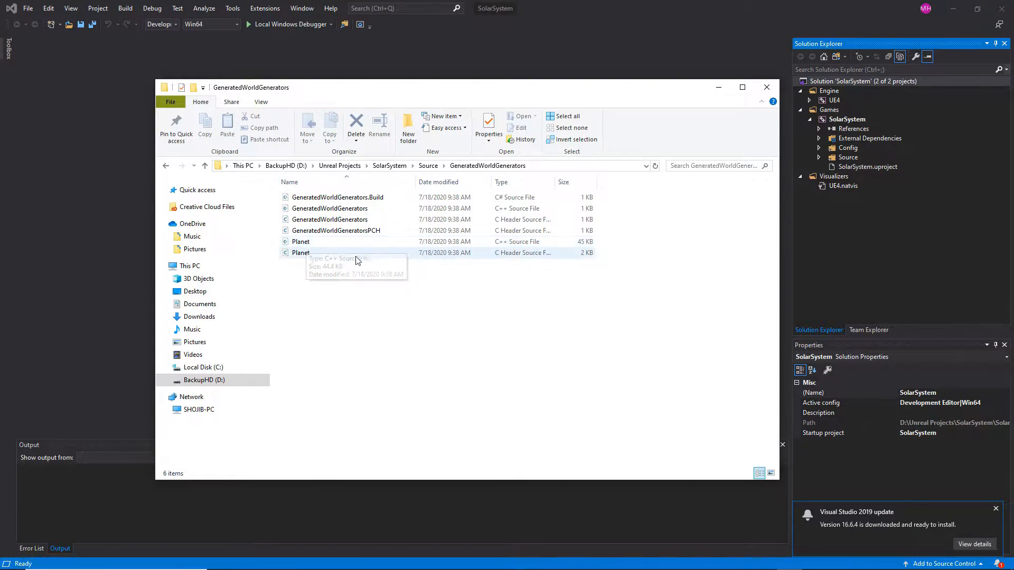
pyautogui.click(389, 165)
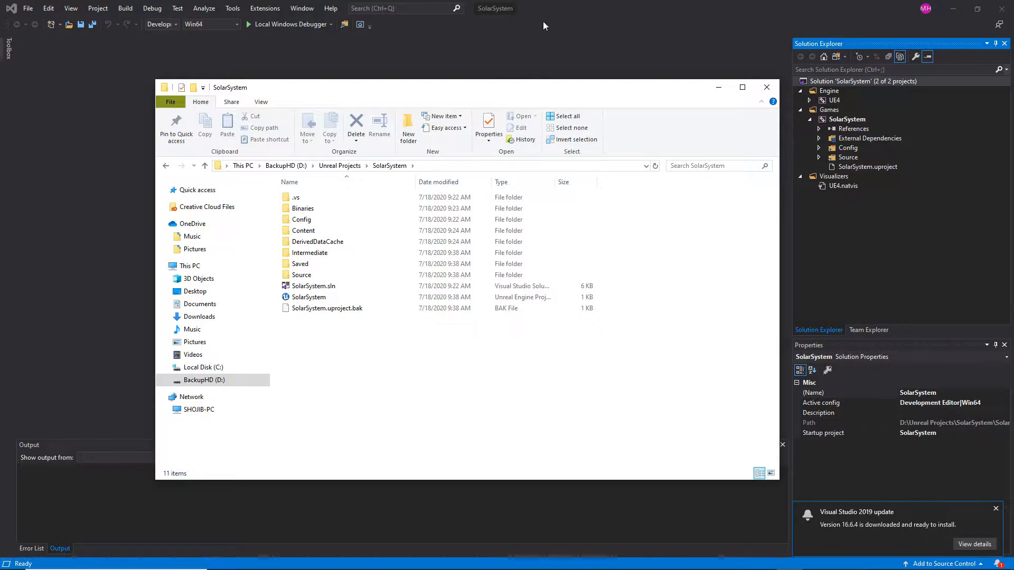
pyautogui.click(563, 9)
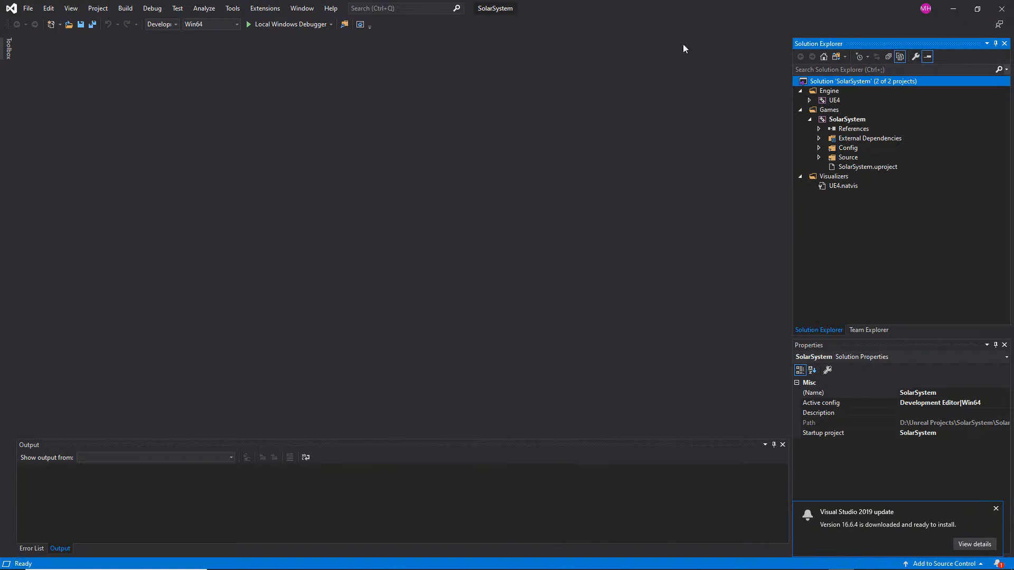
pyautogui.moveTo(714, 565)
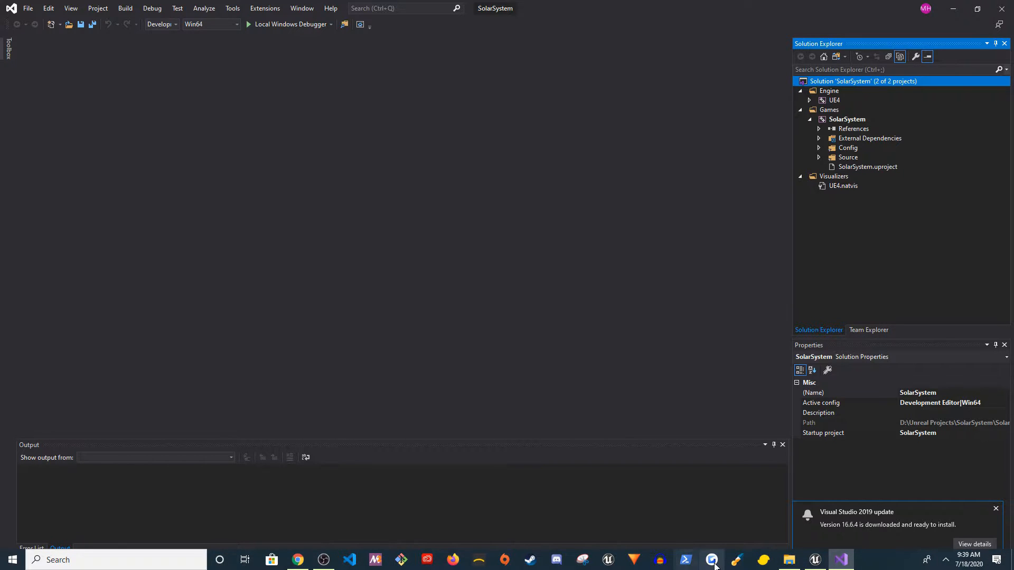
pyautogui.click(789, 559)
pyautogui.click(331, 286)
pyautogui.rightClick(331, 286)
pyautogui.press('Escape')
pyautogui.rightClick(328, 289)
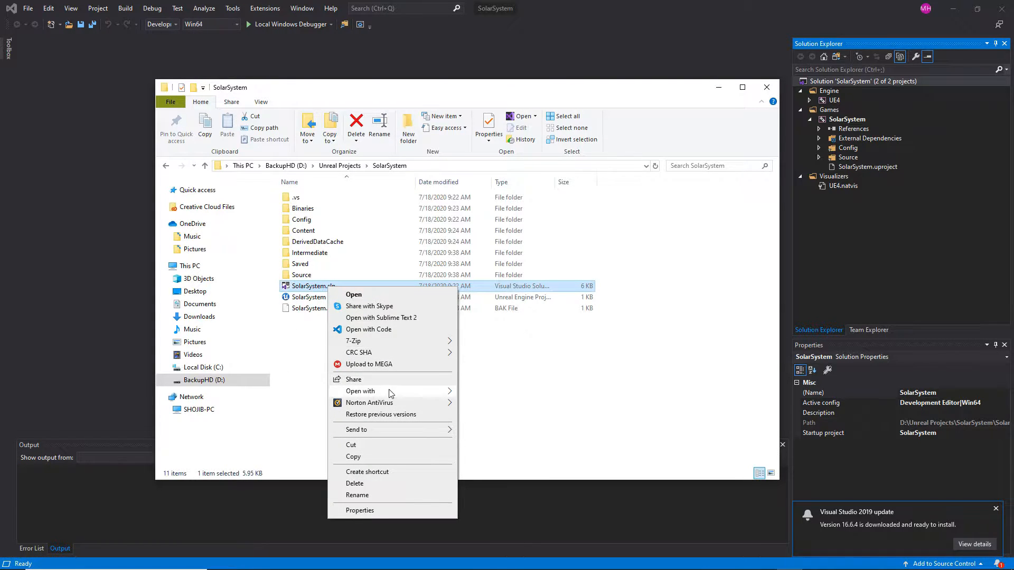
pyautogui.click(303, 343)
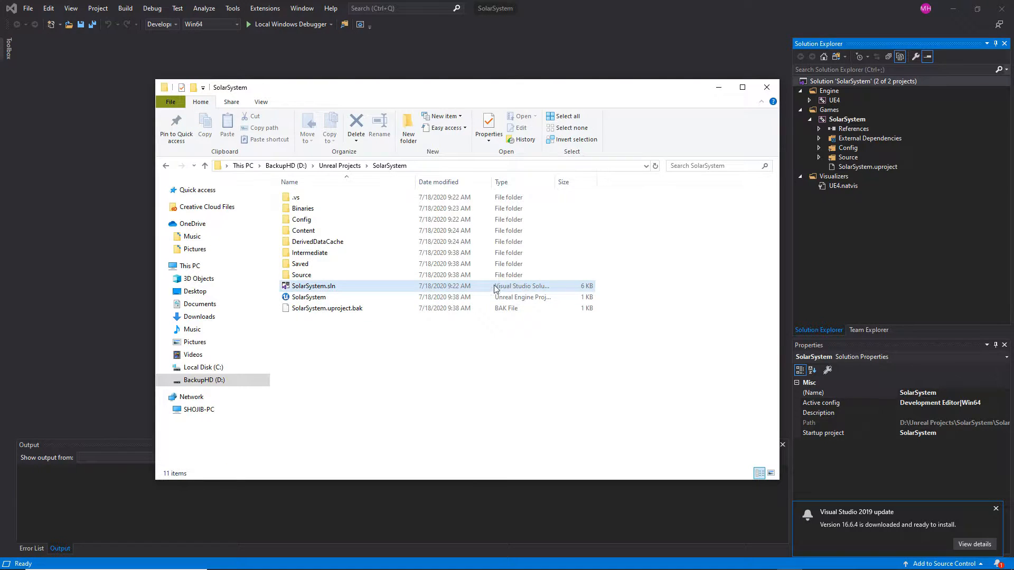
pyautogui.click(717, 4)
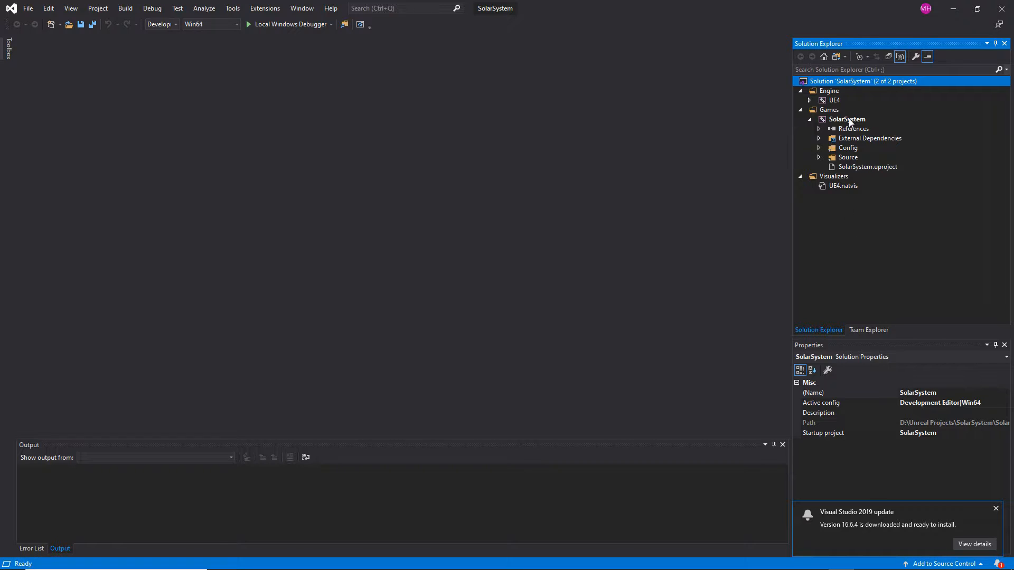
# Rebuild the SolarSystem game project and check the build output for the compiled Planet files
pyautogui.click(837, 94)
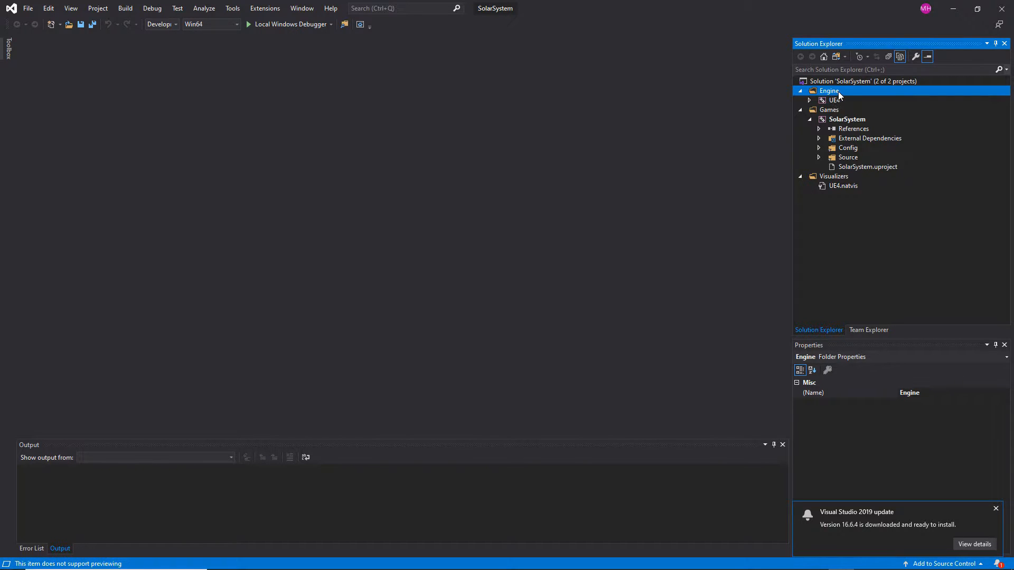
pyautogui.click(878, 83)
pyautogui.click(846, 110)
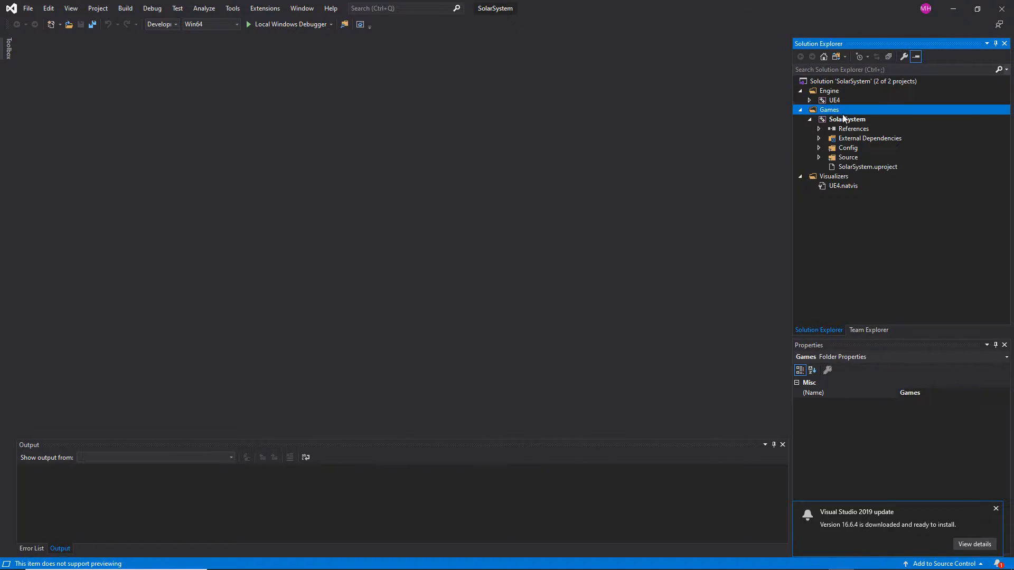
pyautogui.rightClick(841, 113)
pyautogui.click(845, 120)
pyautogui.rightClick(846, 120)
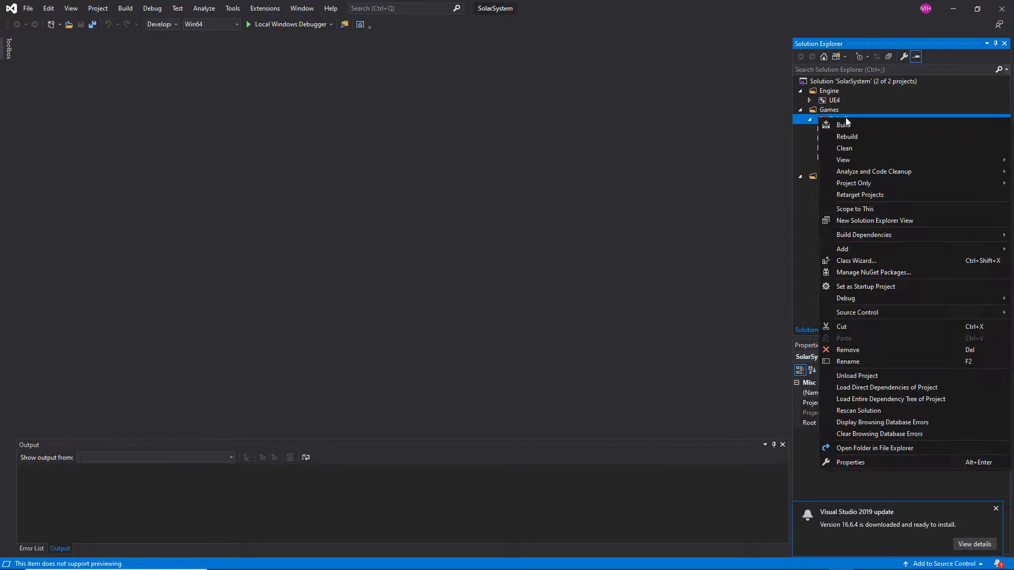
pyautogui.click(846, 137)
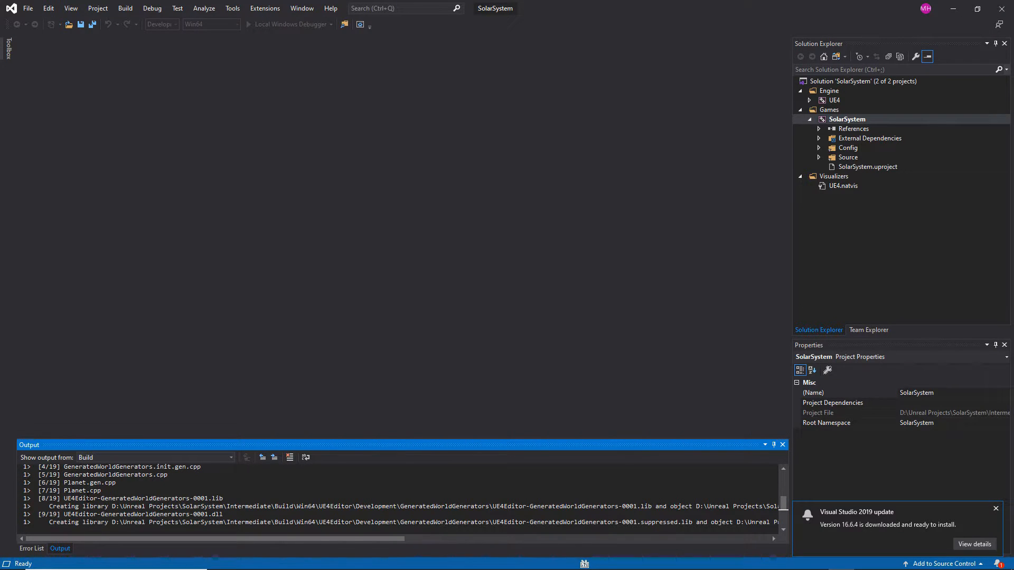
pyautogui.moveTo(101, 490); pyautogui.dragTo(46, 483)
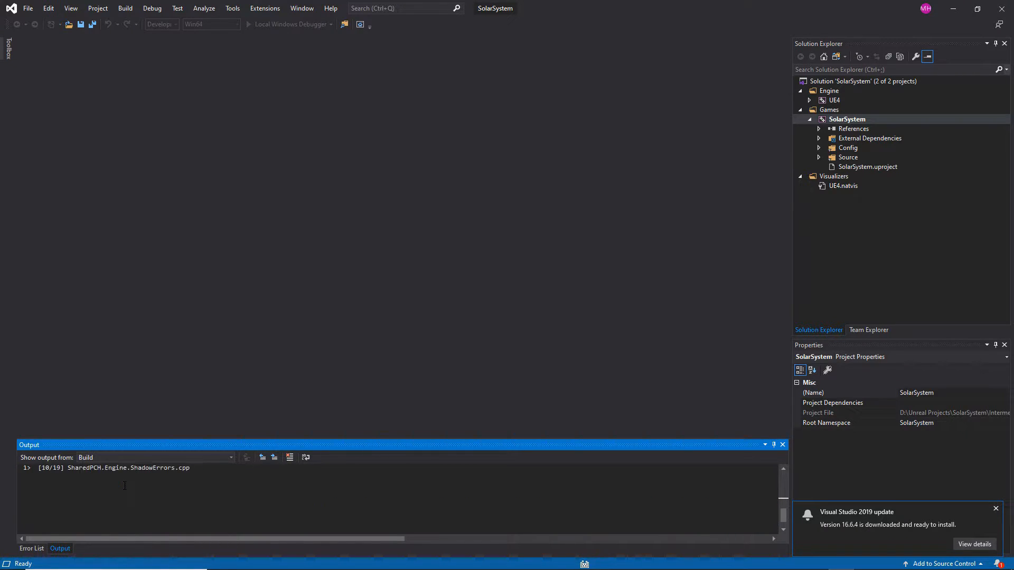
pyautogui.scroll(4, 125, 486)
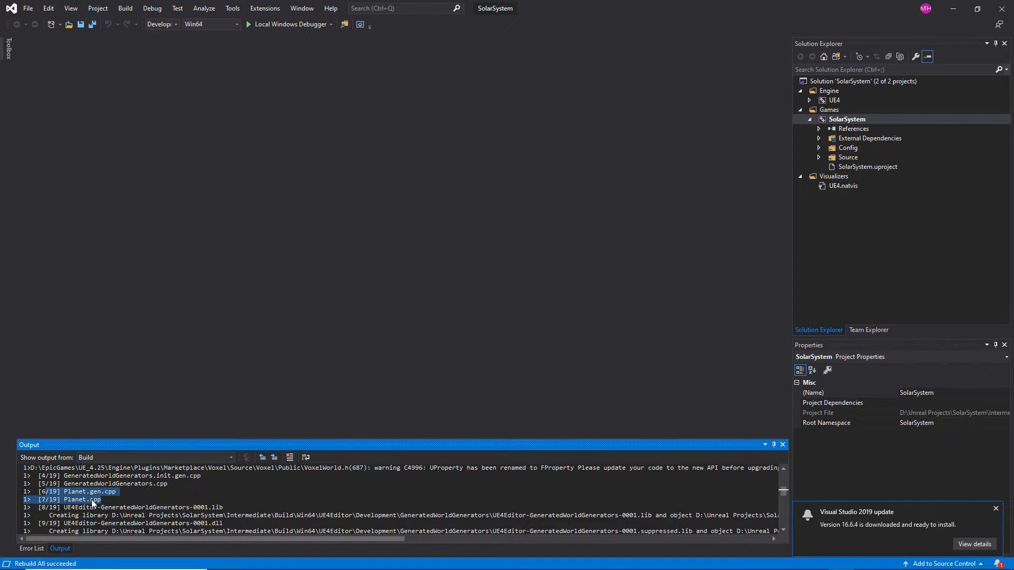
pyautogui.scroll(-5, 112, 499)
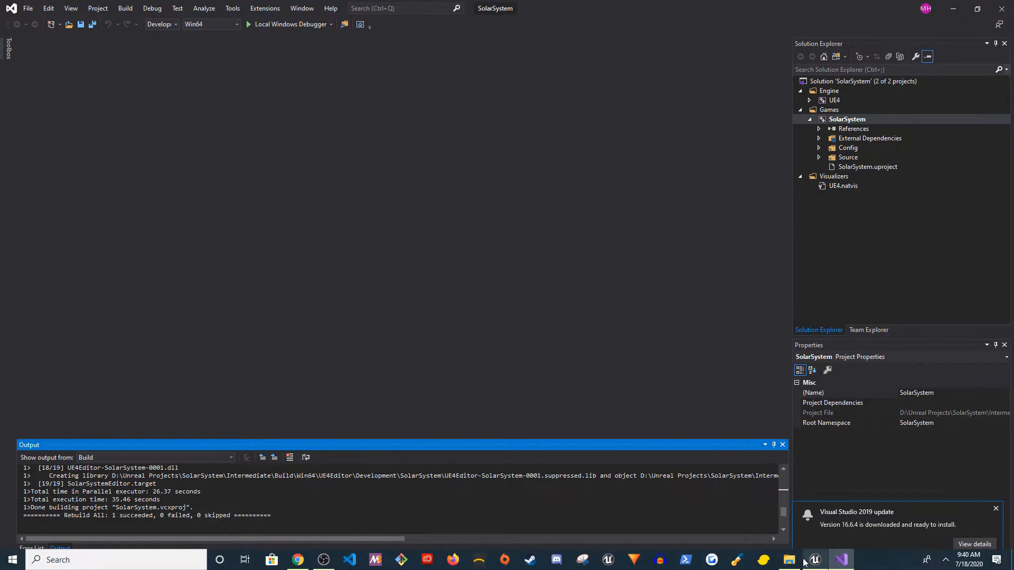
# Reopen the SolarSystem project in Unreal Editor and go to the ThirdPersonCPP/Blueprints folder
pyautogui.click(788, 559)
pyautogui.doubleClick(309, 297)
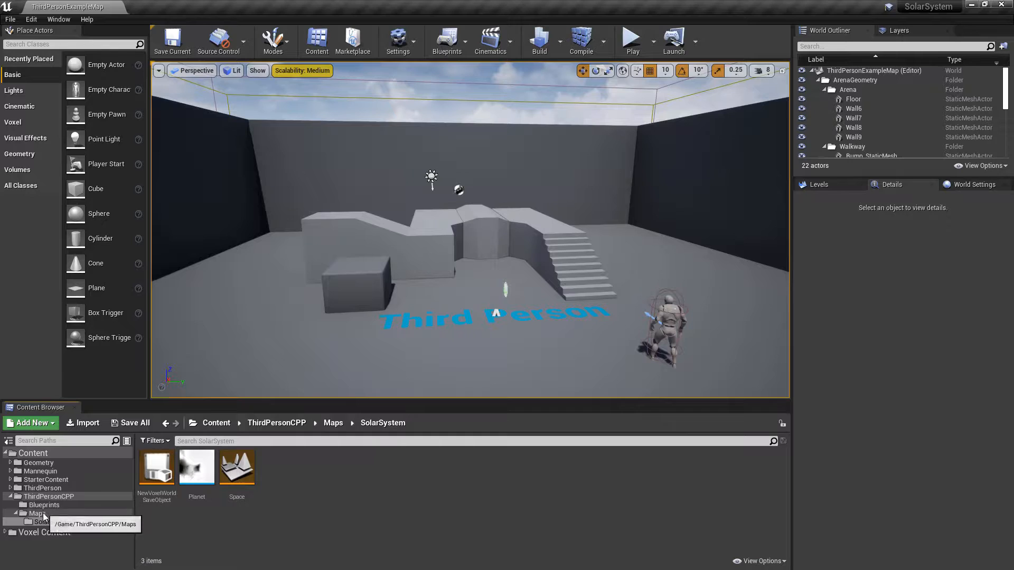
pyautogui.click(44, 504)
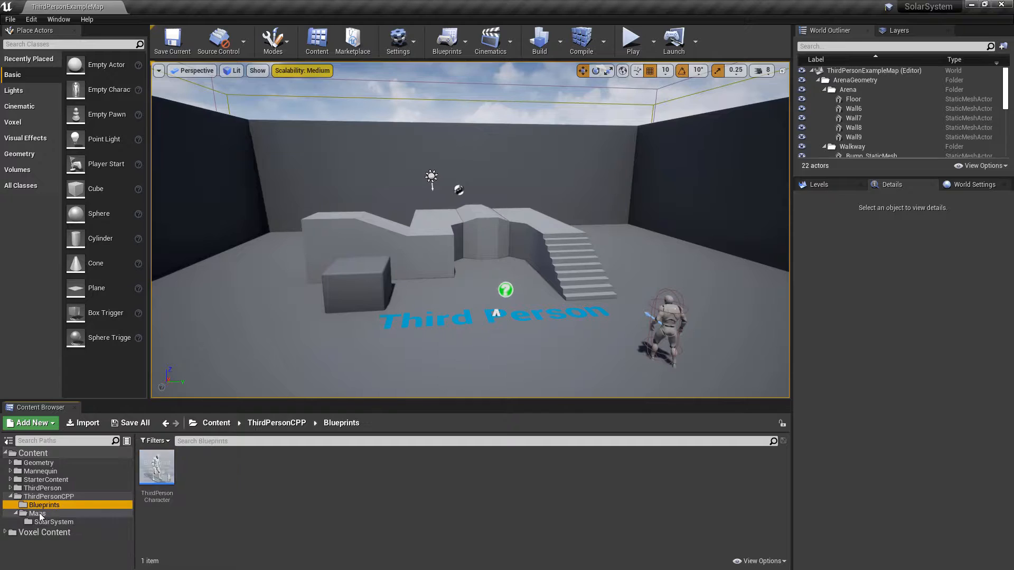
# Create a Blueprint class with VoxelWorld as its parent in the Blueprints folder and name it BP_Planet
pyautogui.rightClick(240, 489)
pyautogui.click(275, 264)
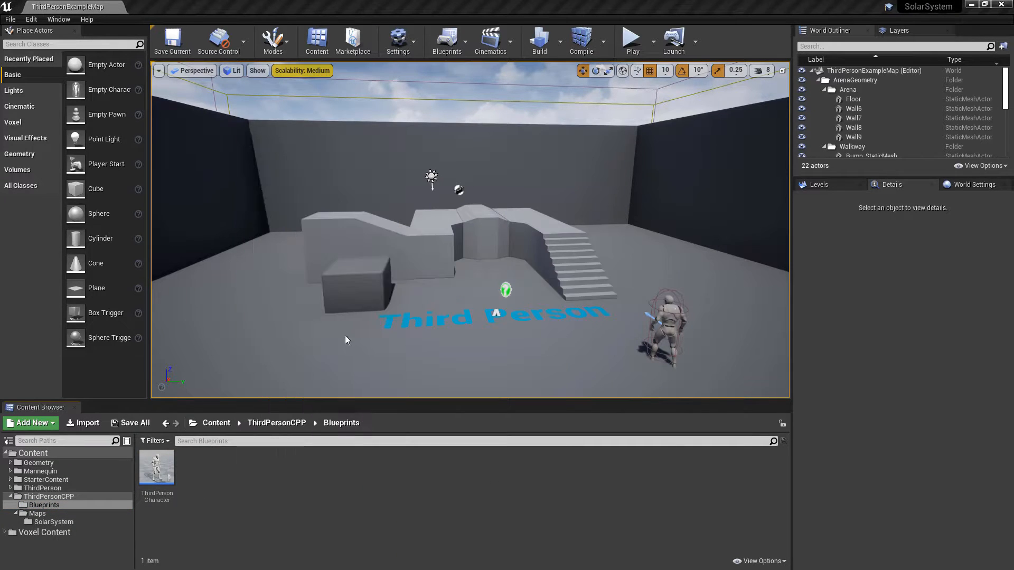
pyautogui.click(372, 349)
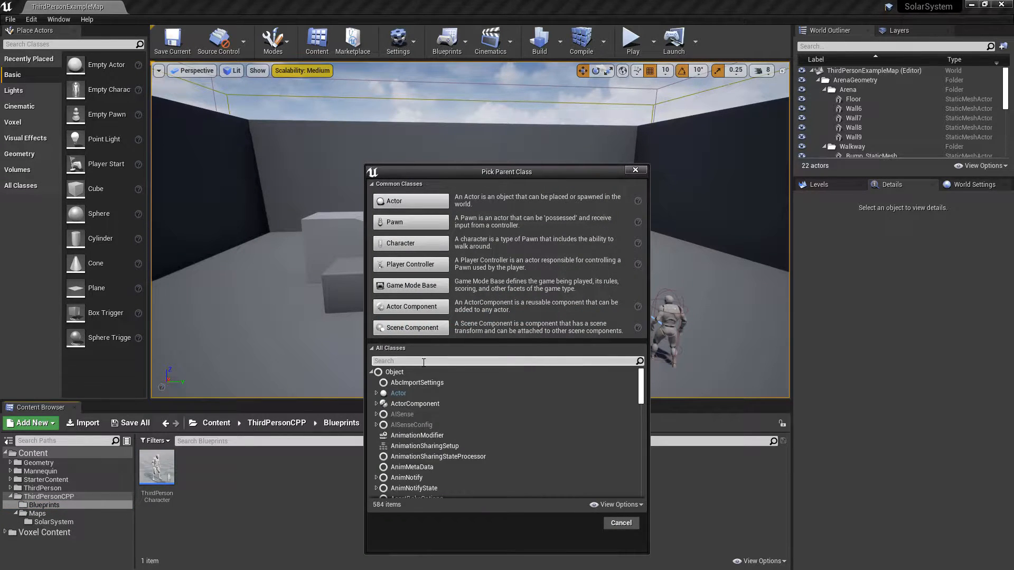
pyautogui.click(423, 361)
pyautogui.write('vo')
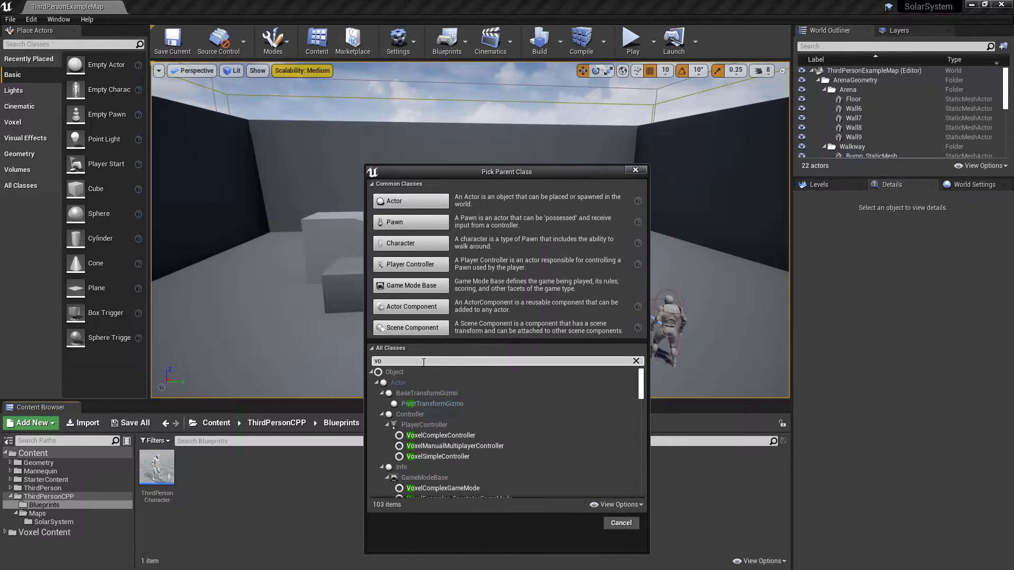
pyautogui.write('xelworld')
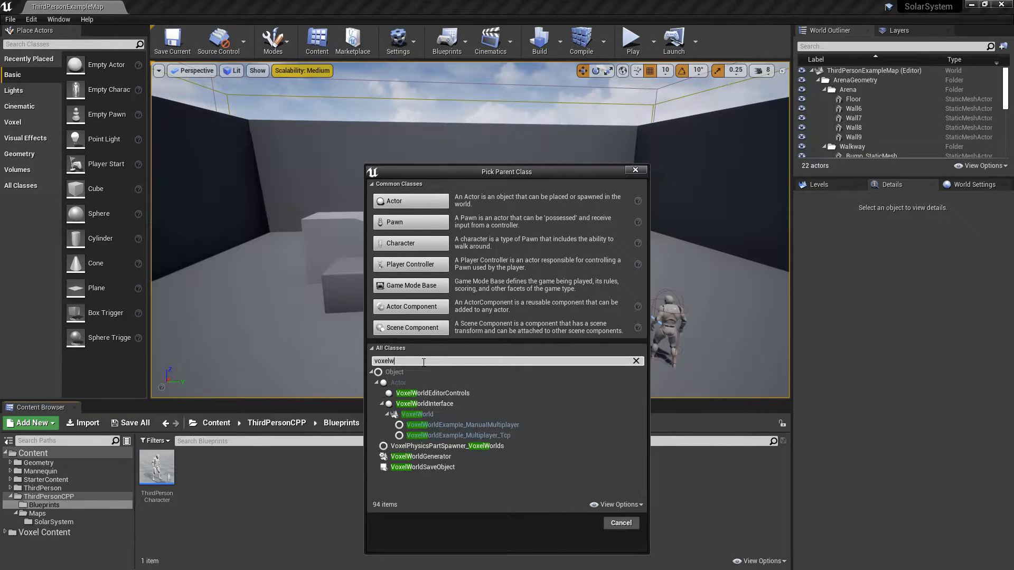
pyautogui.click(422, 414)
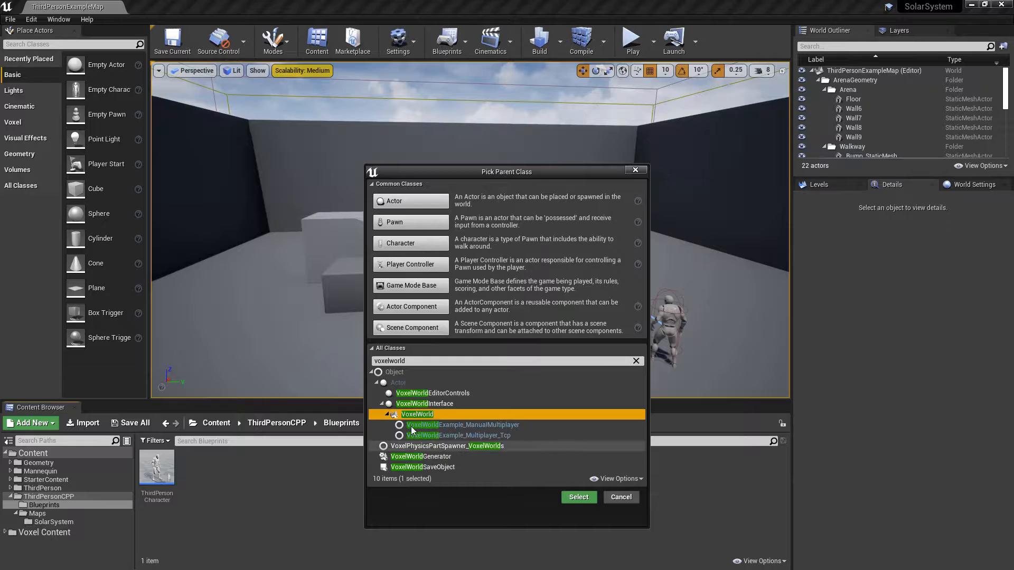
pyautogui.click(580, 498)
pyautogui.write('BP_Planet')
pyautogui.press('Return')
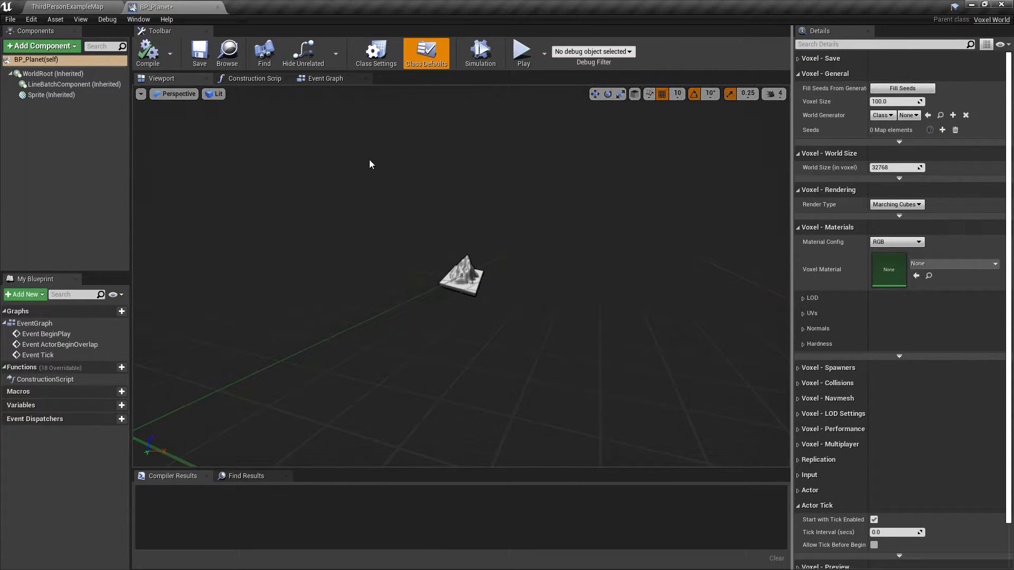
# Add a Voxel Simple Invoker component to BP_Planet
pyautogui.click(370, 50)
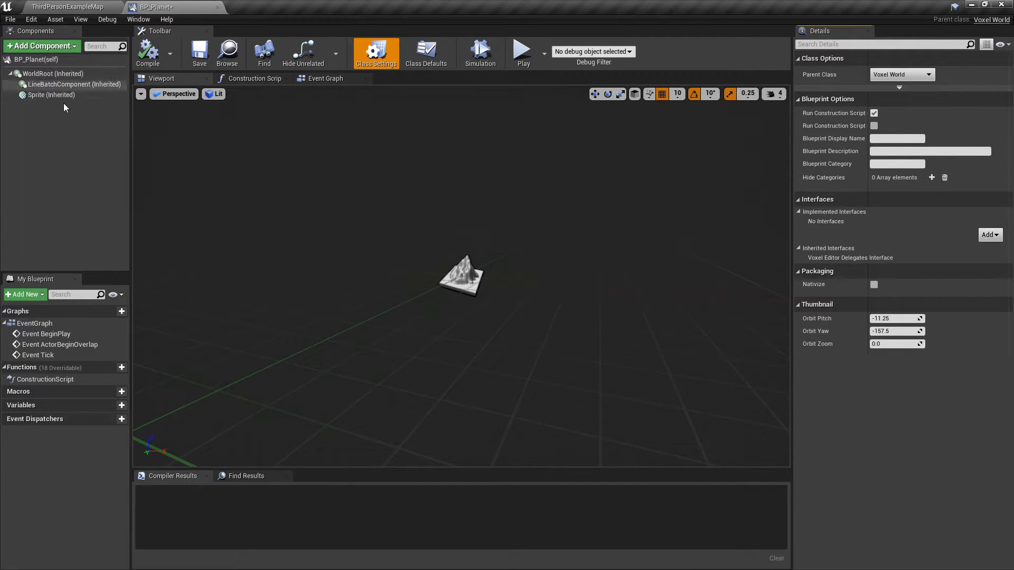
pyautogui.click(64, 73)
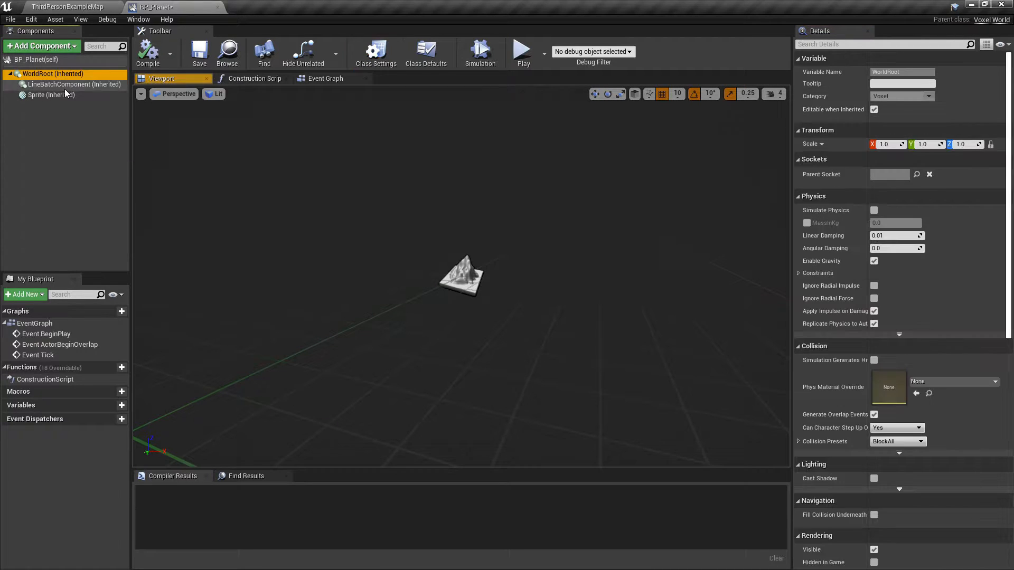
pyautogui.click(56, 59)
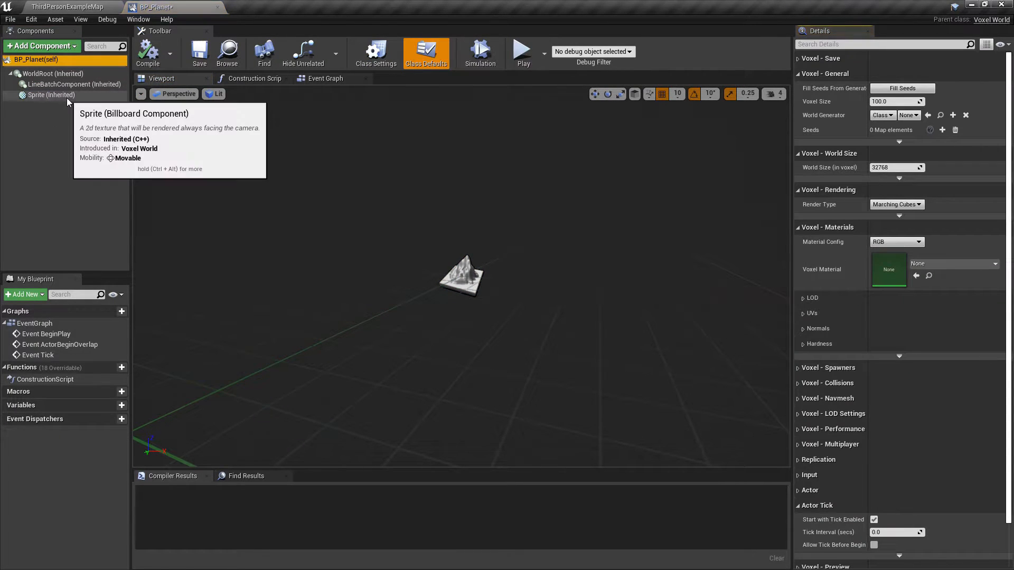
pyautogui.click(64, 48)
pyautogui.write('invoker')
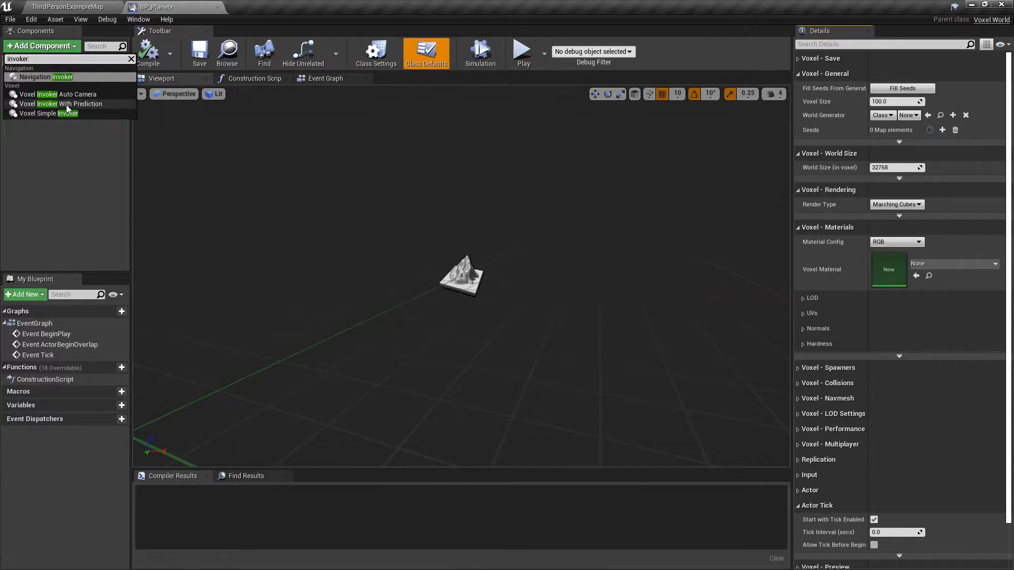
pyautogui.click(49, 113)
pyautogui.click(47, 153)
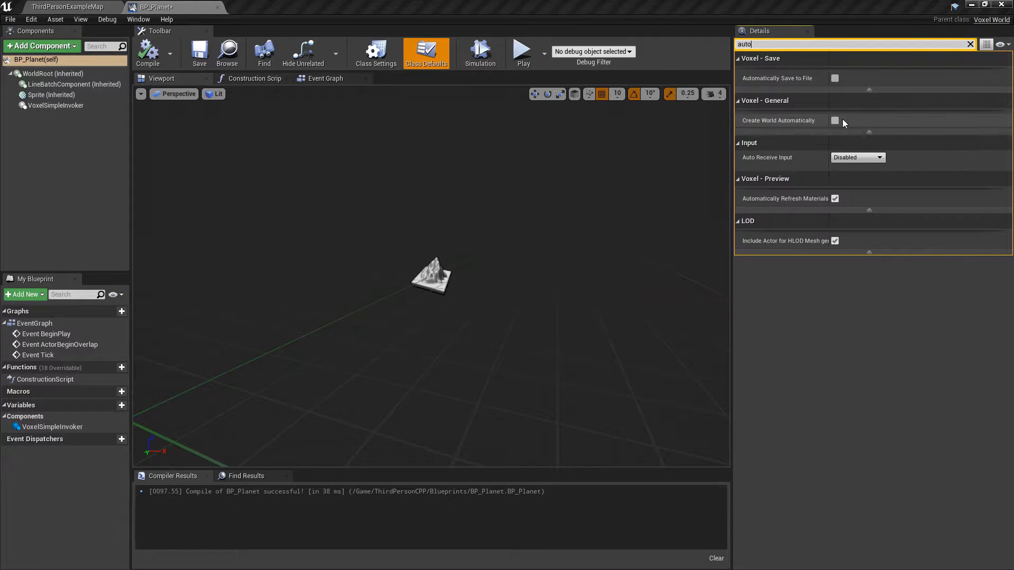
# Clear the details search and set the planet's Voxel Material to M_VoxelMaterial_Colors
pyautogui.click(970, 44)
pyautogui.click(914, 313)
pyautogui.write('_colors')
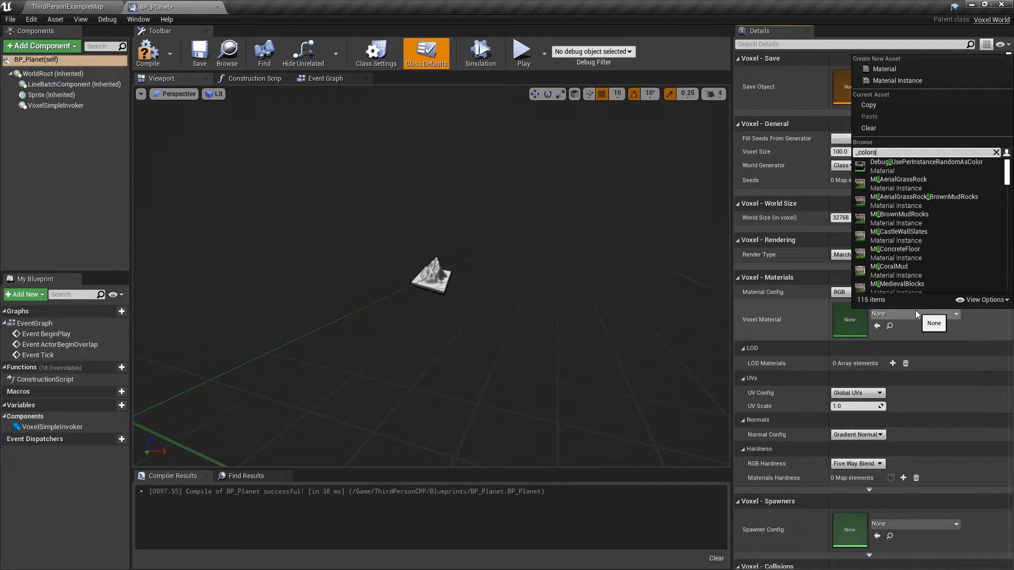
pyautogui.click(915, 168)
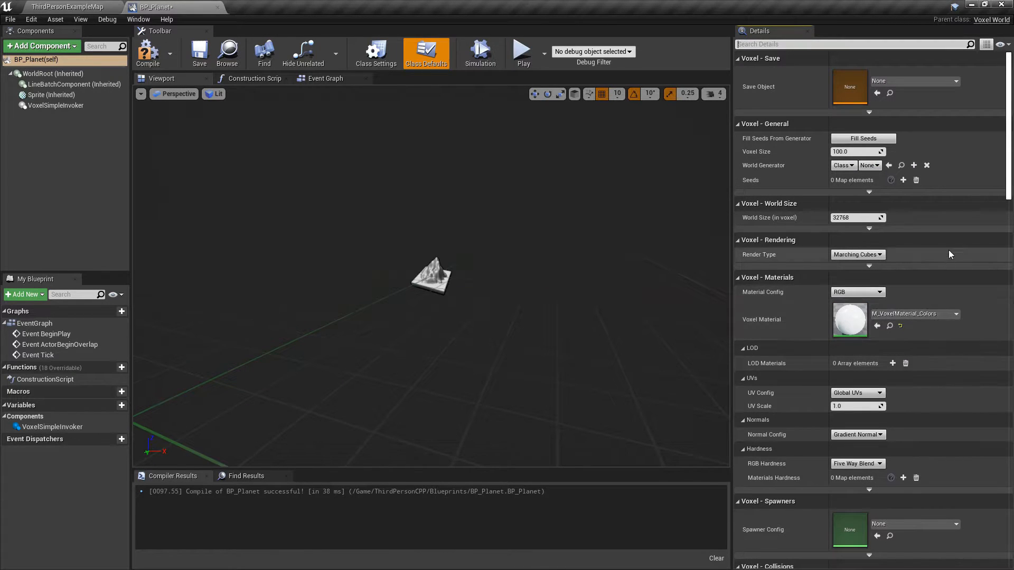
# Disable Create Global Pool in the Voxel - Performance settings of BP_Planet
pyautogui.scroll(-10, 876, 333)
pyautogui.click(835, 404)
pyautogui.scroll(-10, 949, 337)
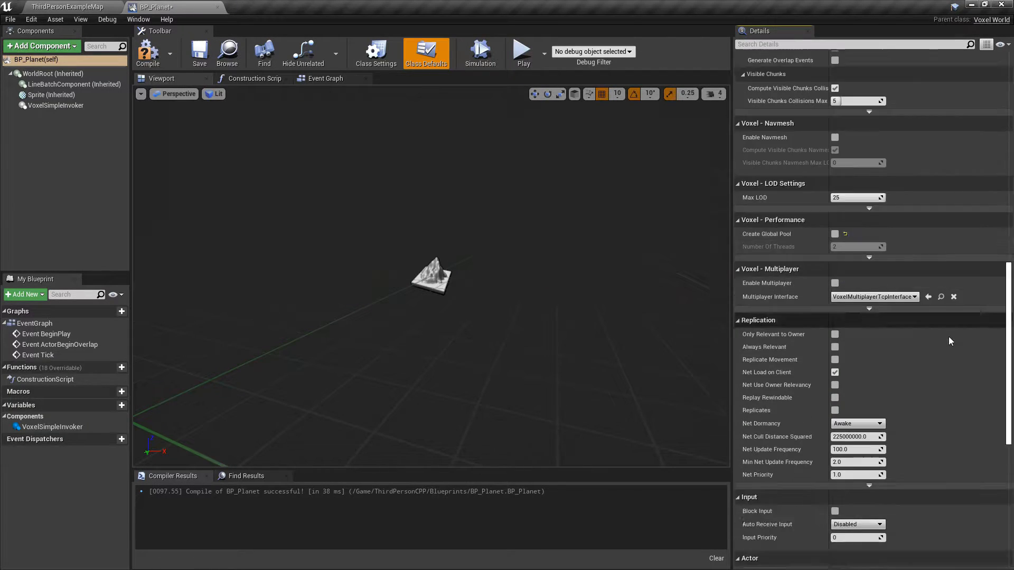
pyautogui.scroll(1, 804, 236)
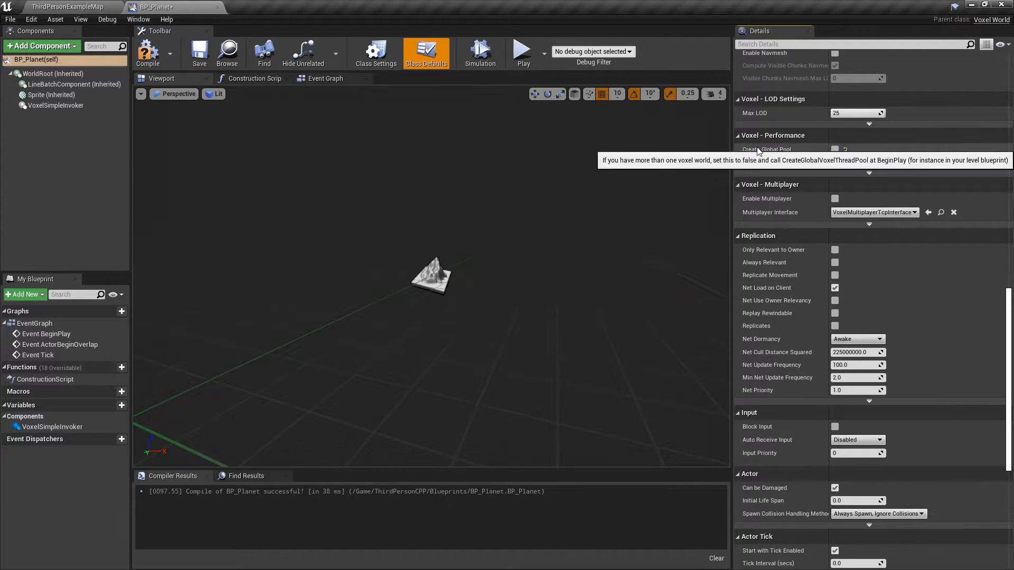
pyautogui.scroll(-5, 943, 308)
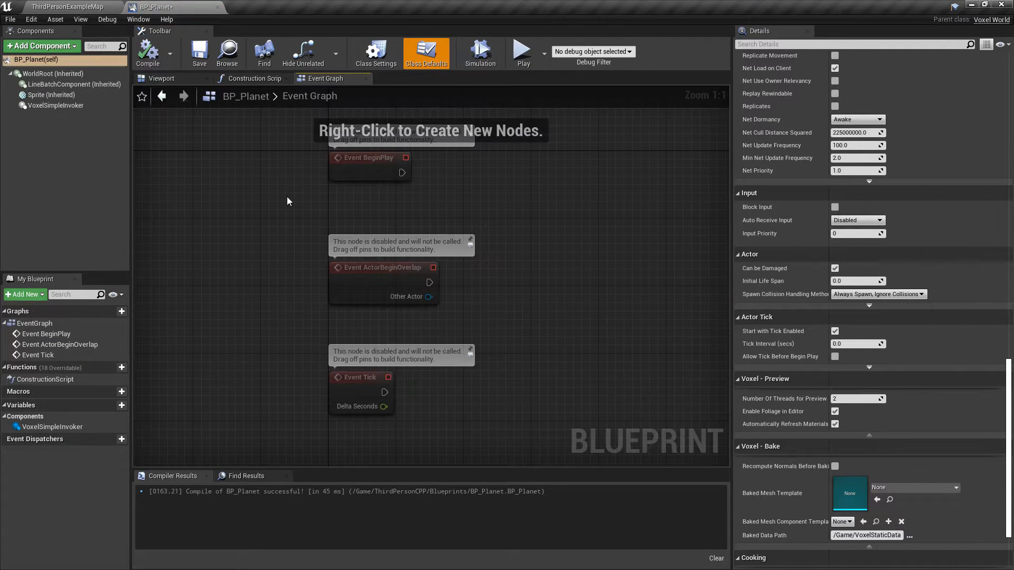
# In BP_Planet's Construction Script, add a Construct Object from Class node connected to the entry node's execution output
pyautogui.click(261, 82)
pyautogui.moveTo(400, 230); pyautogui.dragTo(240, 185, button='right')
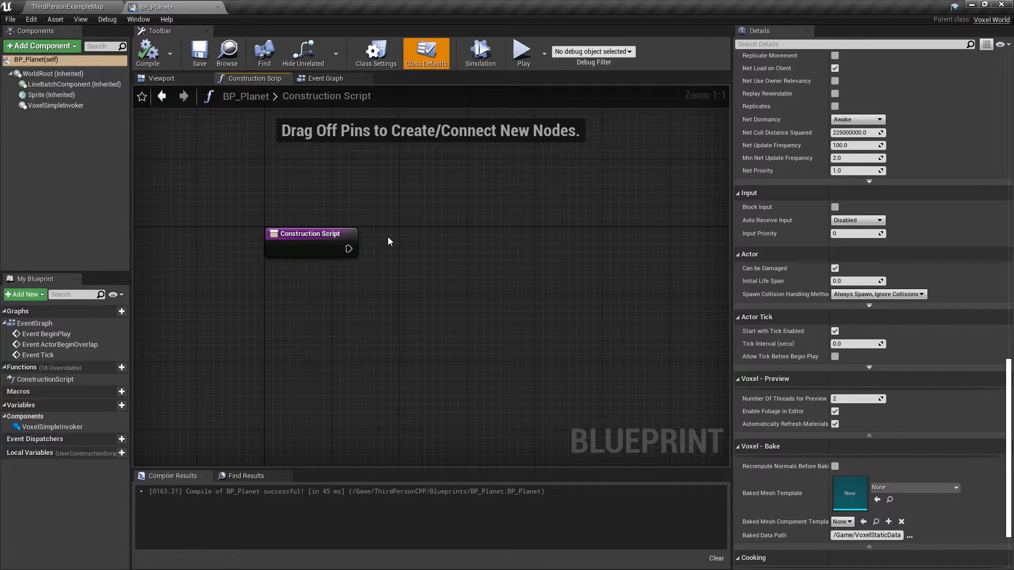
pyautogui.moveTo(349, 249); pyautogui.dragTo(384, 247)
pyautogui.write('construct')
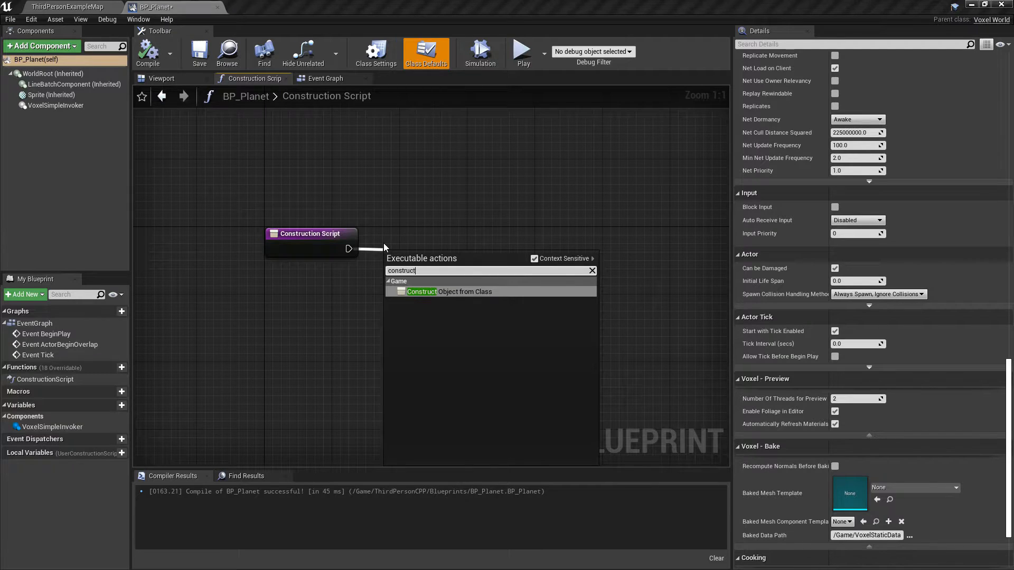
pyautogui.press('Return')
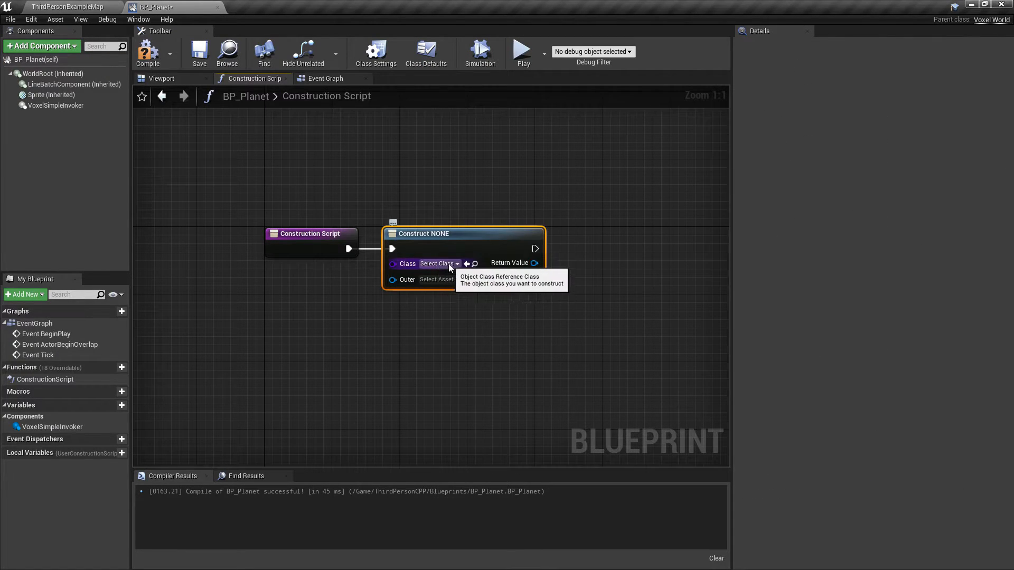
# Set the class of the construct node to the compiled Planet generator
pyautogui.click(448, 264)
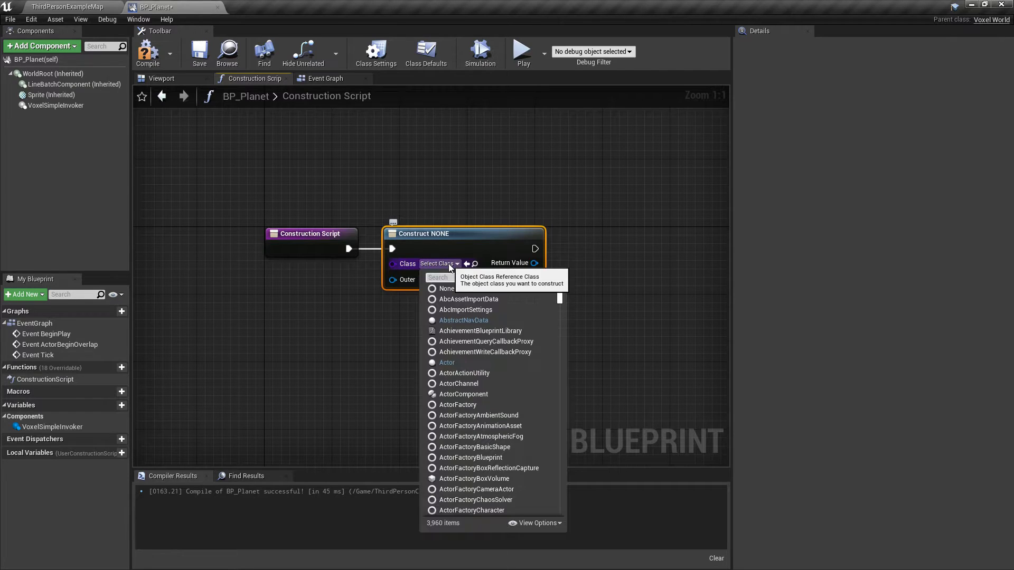
pyautogui.write('parent')
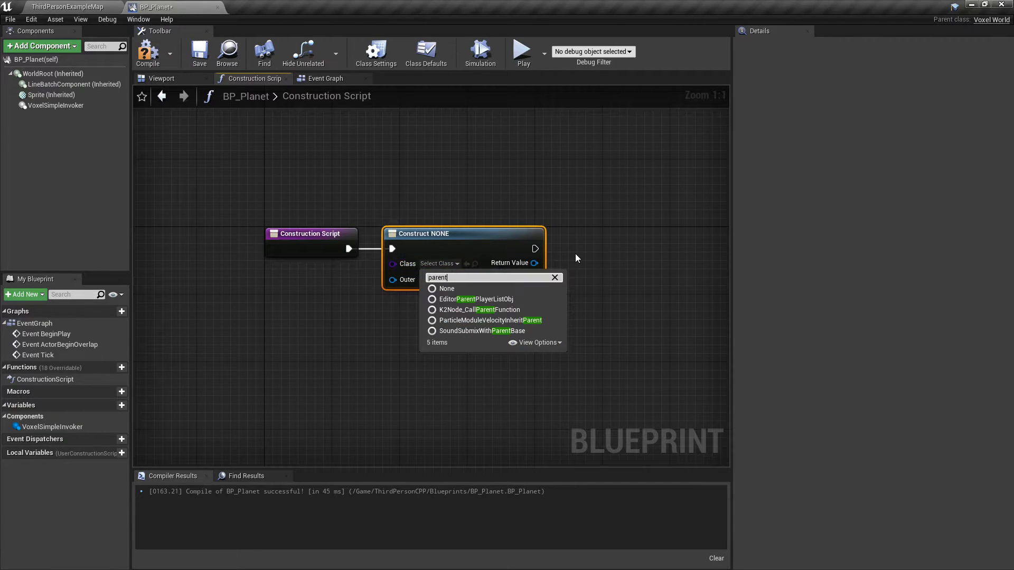
pyautogui.press('BackSpace')
pyautogui.press('BackSpace')
pyautogui.press('BackSpace')
pyautogui.press('BackSpace')
pyautogui.press('BackSpace')
pyautogui.press('BackSpace')
pyautogui.write('pl')
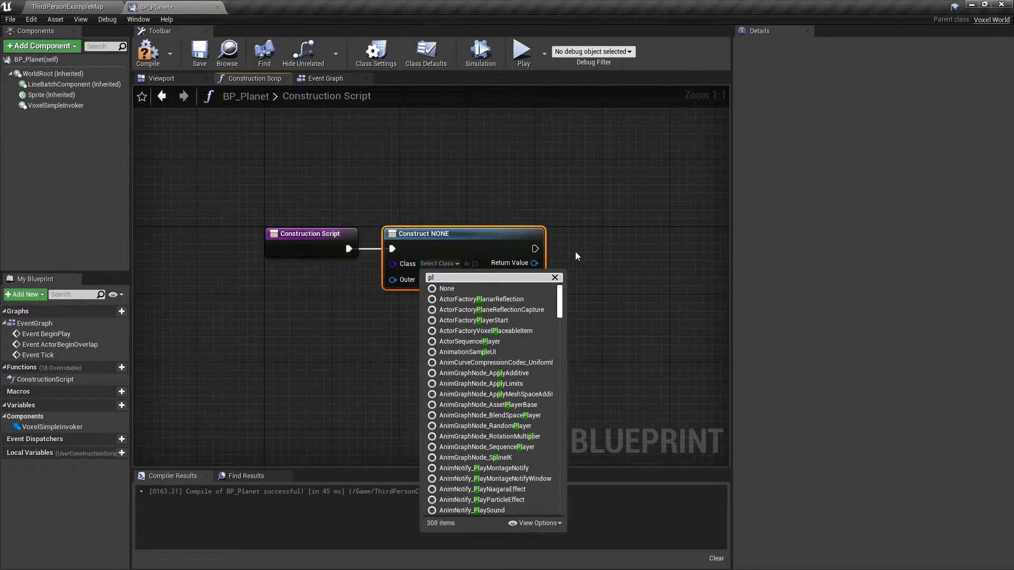
pyautogui.write('anet')
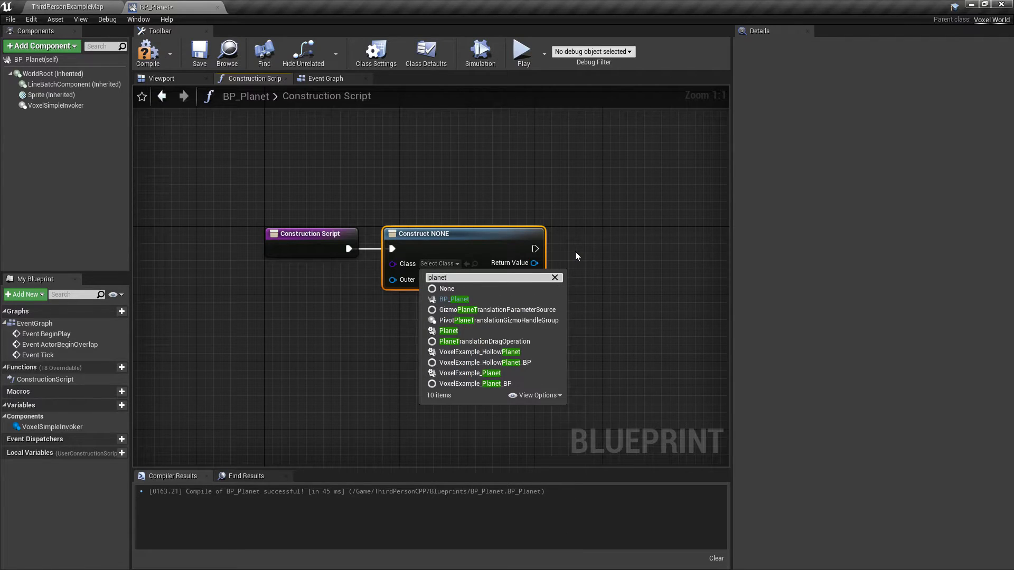
pyautogui.click(449, 331)
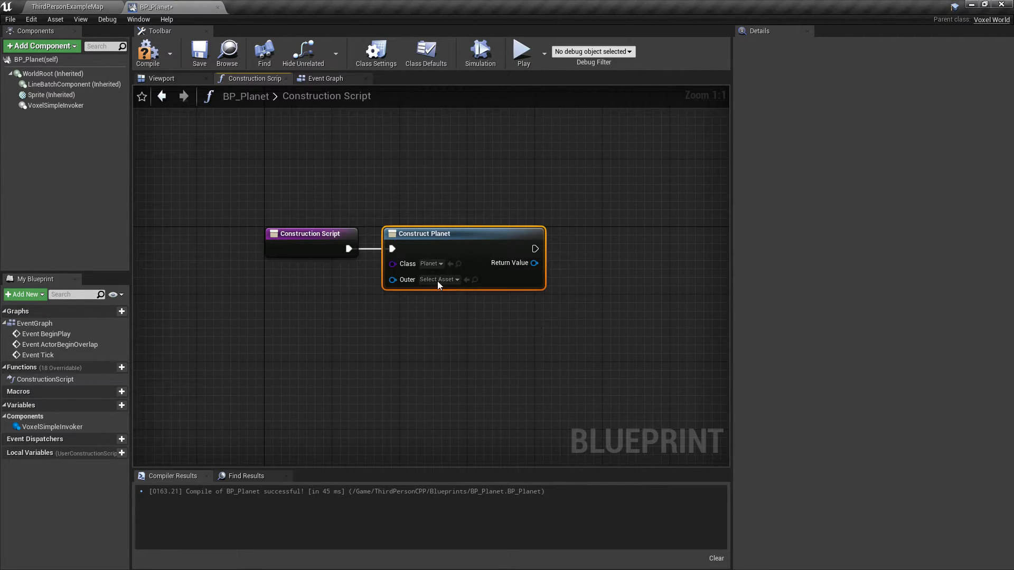
# Feed a reference to self into the Outer input of the Construct Planet node
pyautogui.moveTo(393, 280); pyautogui.dragTo(319, 303)
pyautogui.write('self')
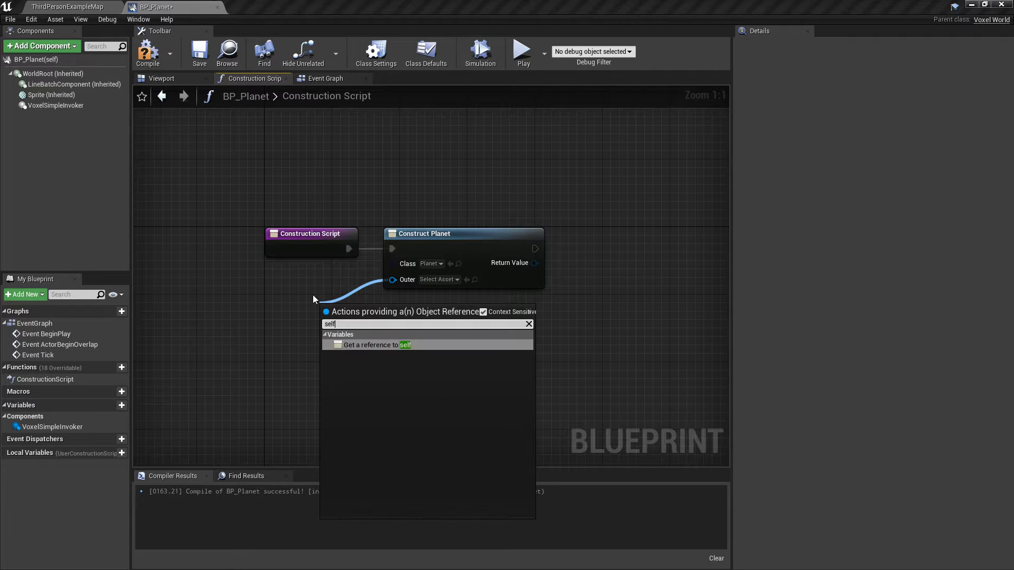
pyautogui.press('Return')
# Open the Planet voxel graph from the Maps/SolarSystem folder and examine its parameter nodes, such as Radius and Noise Strength
pyautogui.click(93, 5)
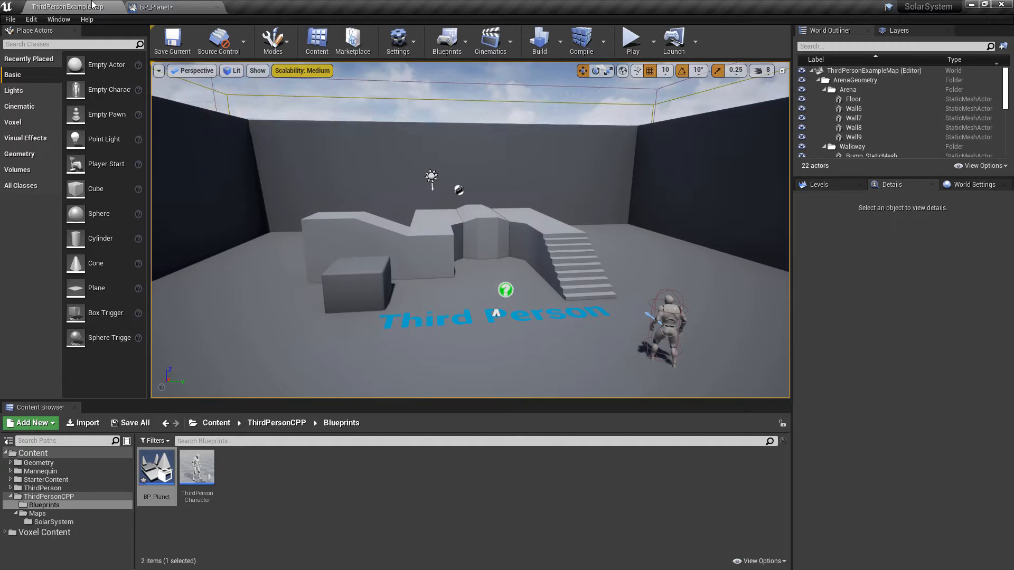
pyautogui.click(275, 480)
pyautogui.click(51, 515)
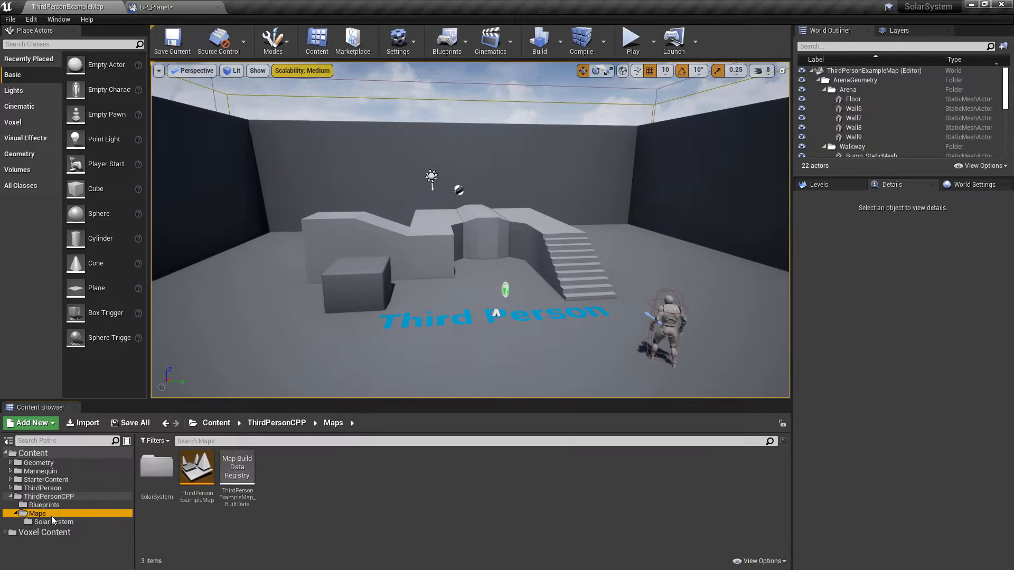
pyautogui.click(52, 521)
pyautogui.doubleClick(204, 471)
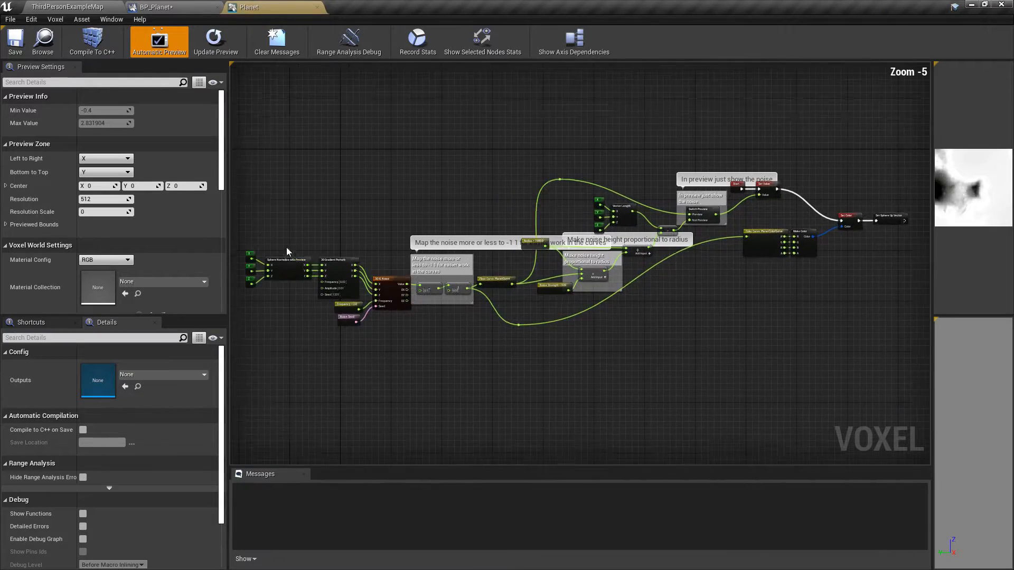
pyautogui.moveTo(287, 250); pyautogui.dragTo(308, 262, button='right')
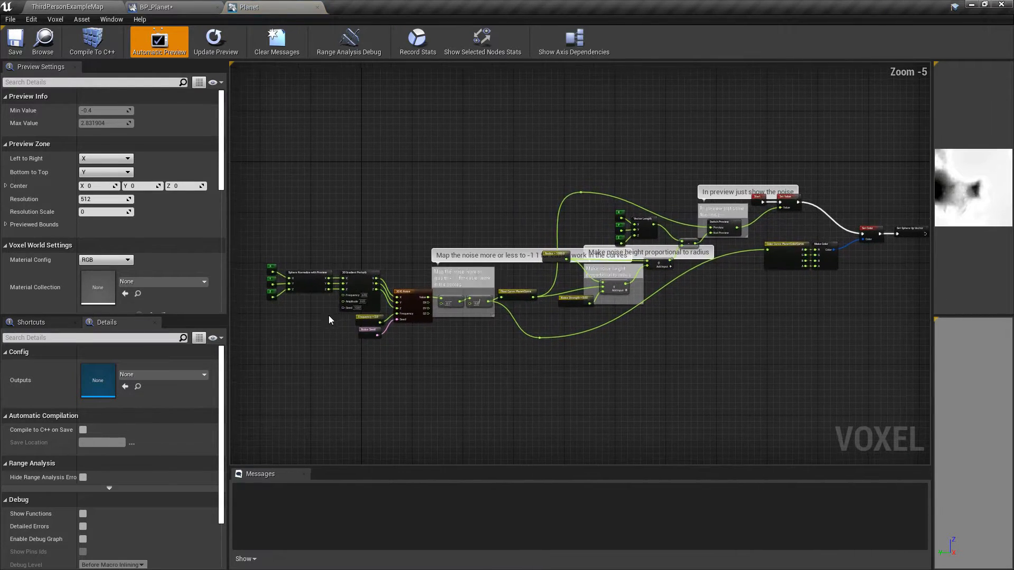
pyautogui.scroll(5, 335, 321)
pyautogui.click(417, 334)
pyautogui.moveTo(861, 319); pyautogui.dragTo(512, 369, button='right')
pyautogui.click(609, 324)
pyautogui.click(568, 203)
pyautogui.moveTo(589, 296); pyautogui.dragTo(261, 330, button='right')
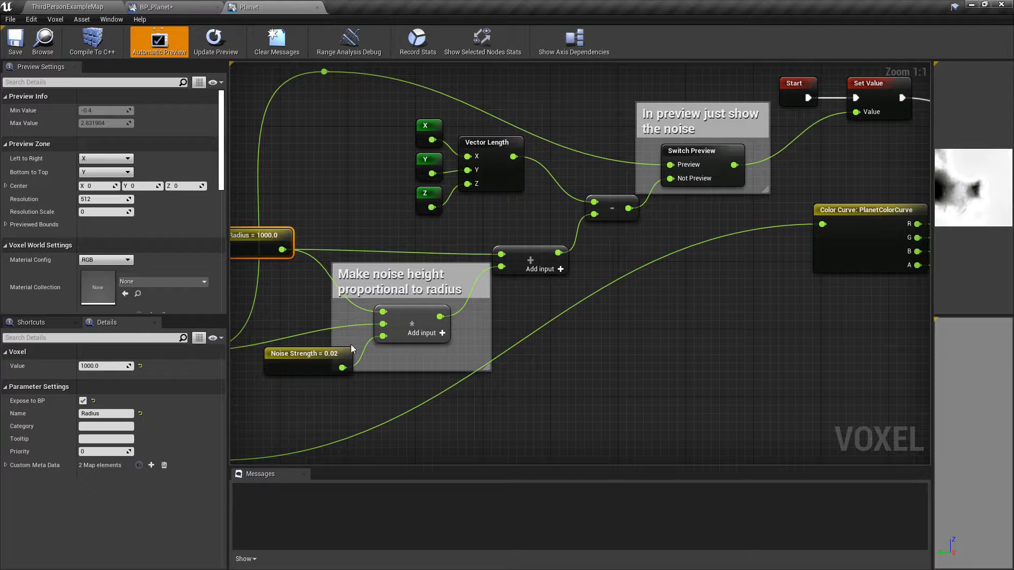
# Back in BP_Planet's Construction Script, add a Set Radius node targeting the constructed Planet and run it after the Construct Planet node
pyautogui.click(192, 10)
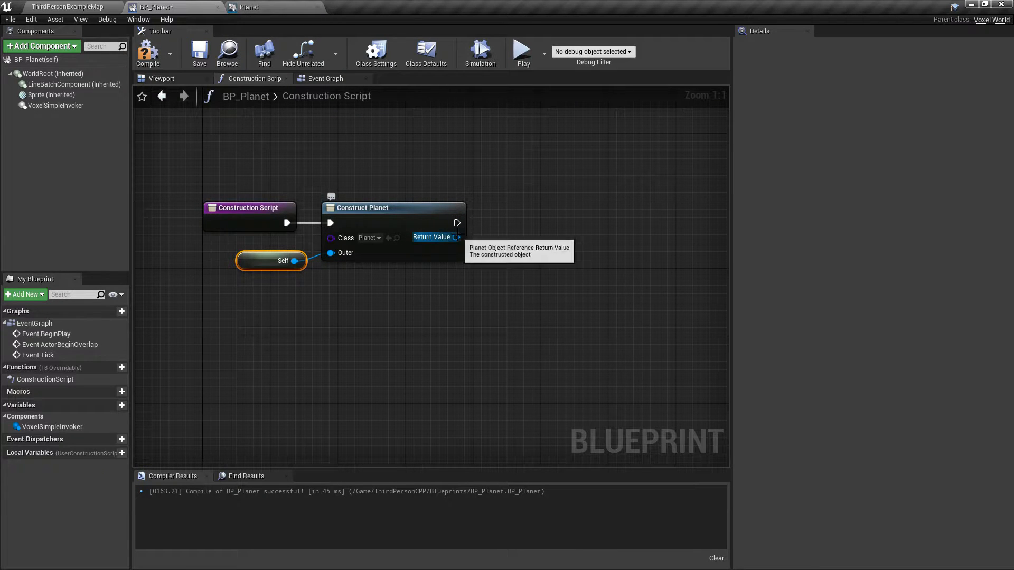
pyautogui.moveTo(456, 237); pyautogui.dragTo(491, 245)
pyautogui.click(449, 298)
pyautogui.write('set')
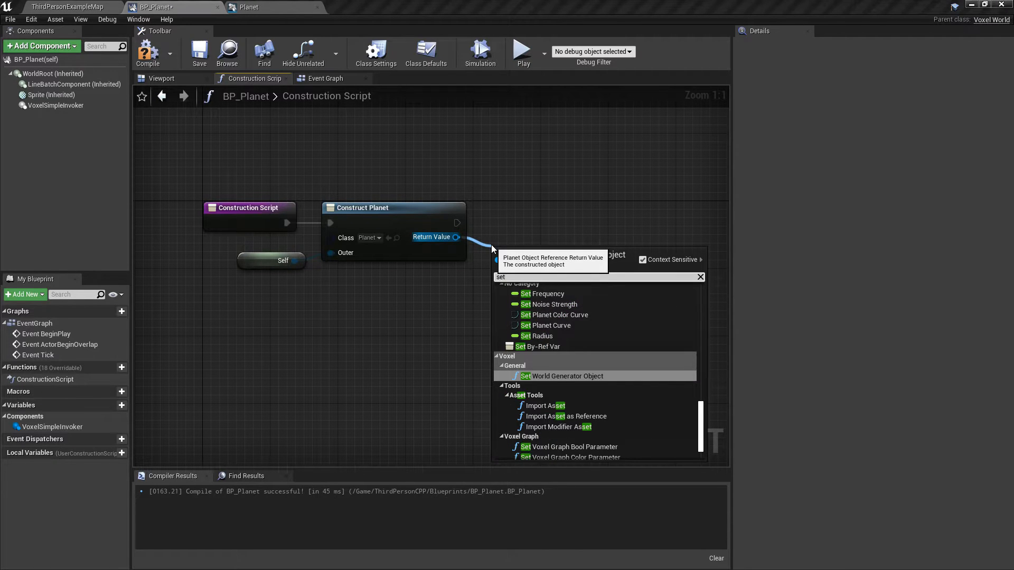
pyautogui.write(' radius')
pyautogui.press('Return')
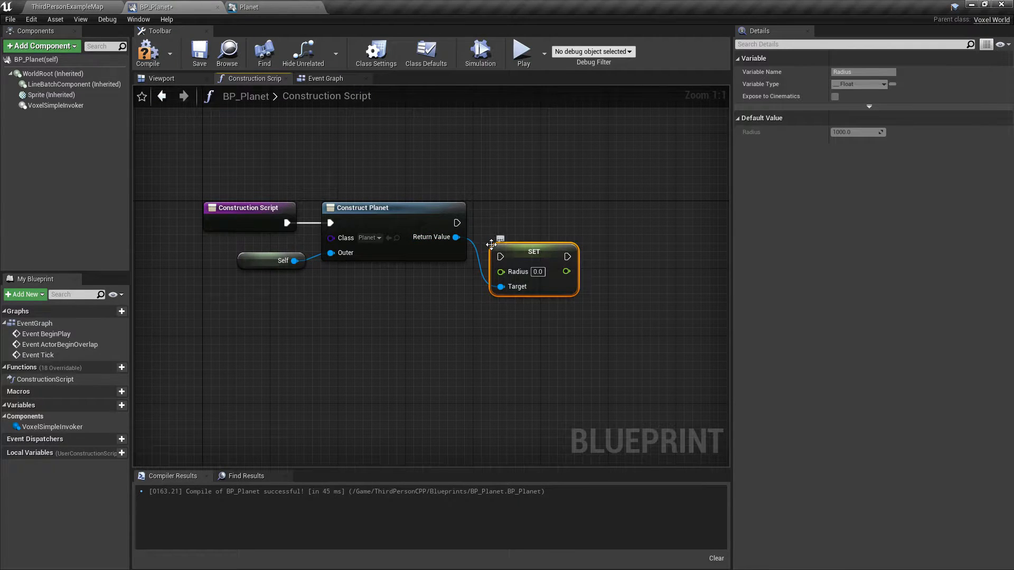
pyautogui.moveTo(457, 223); pyautogui.dragTo(499, 257)
pyautogui.moveTo(533, 248); pyautogui.dragTo(532, 212)
pyautogui.moveTo(484, 301); pyautogui.dragTo(378, 288, button='right')
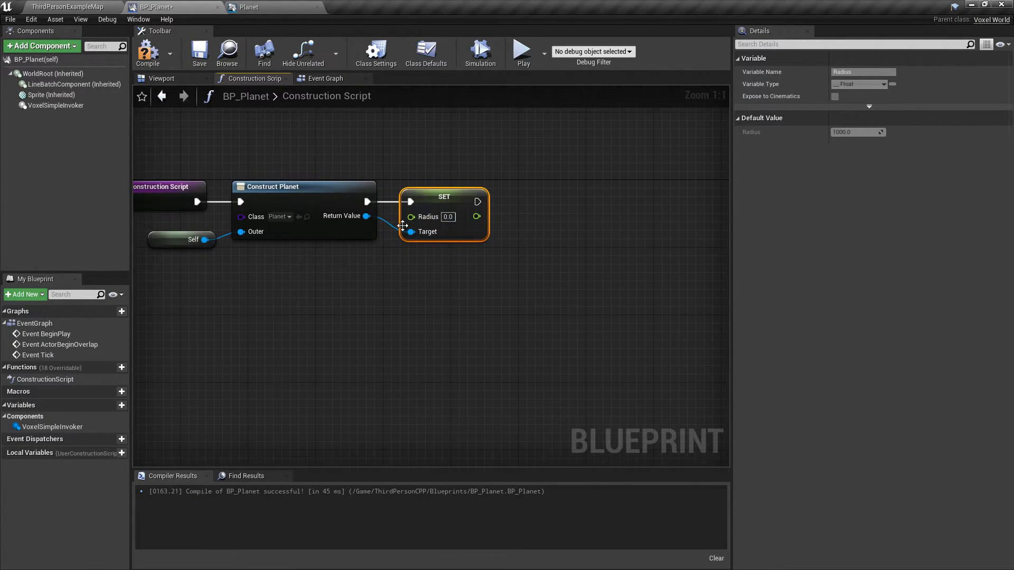
# Promote the Radius input of the Set node to a variable named Planet Radius
pyautogui.rightClick(412, 238)
pyautogui.click(426, 237)
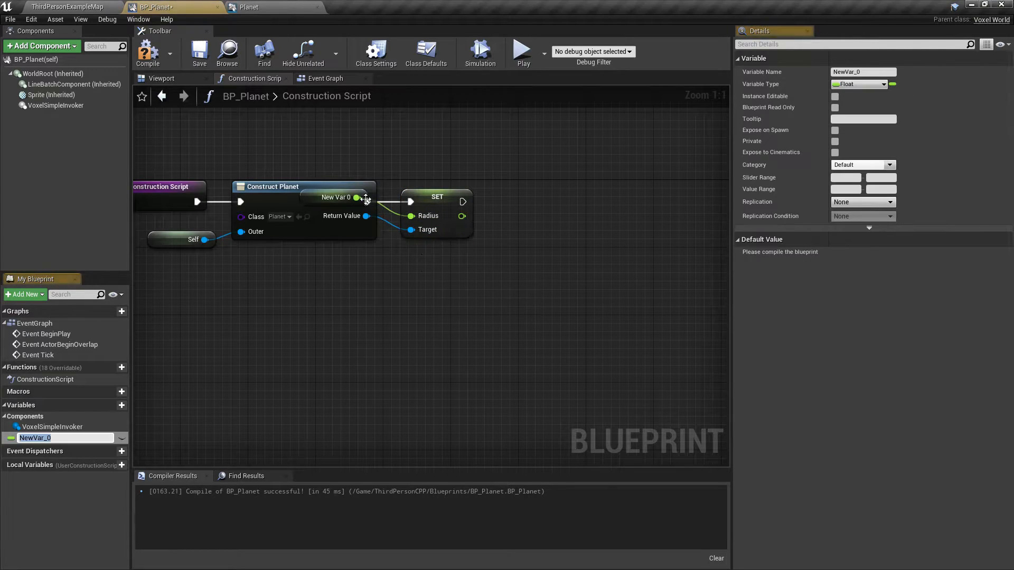
pyautogui.click(869, 72)
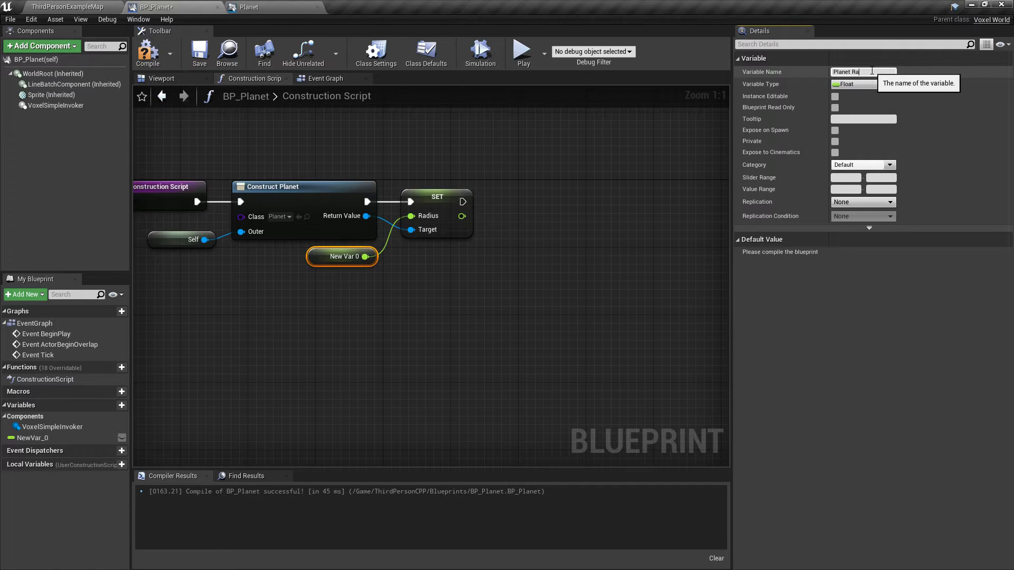
pyautogui.press('Return')
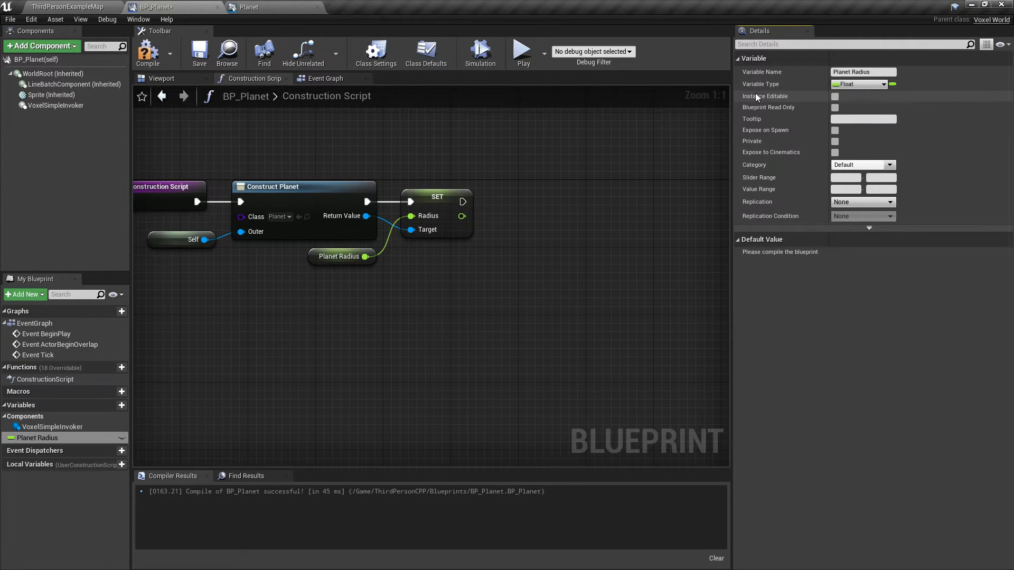
# Make the Planet Radius variable Instance Editable and Expose on Spawn, and compile the blueprint
pyautogui.click(834, 97)
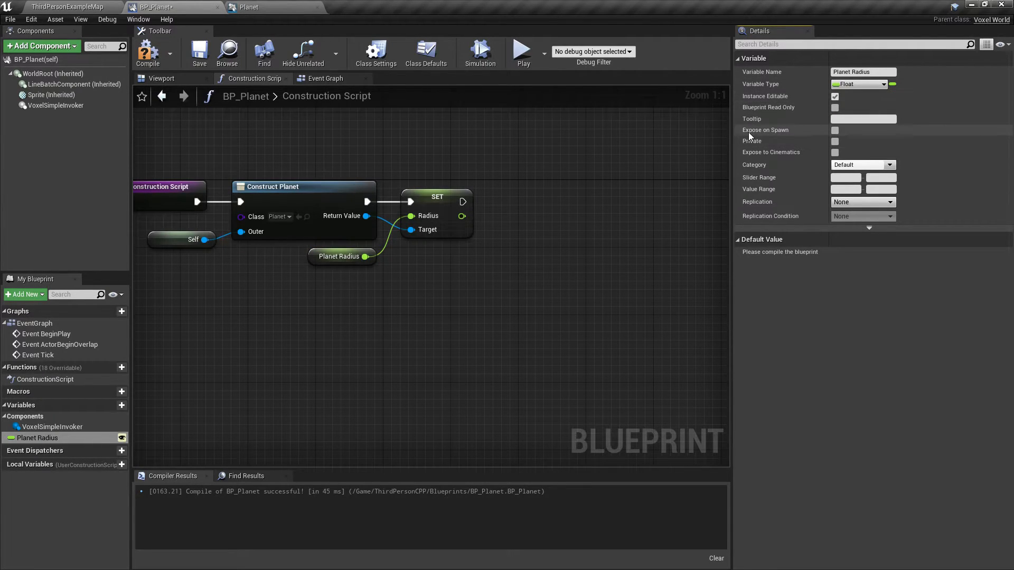
pyautogui.click(834, 130)
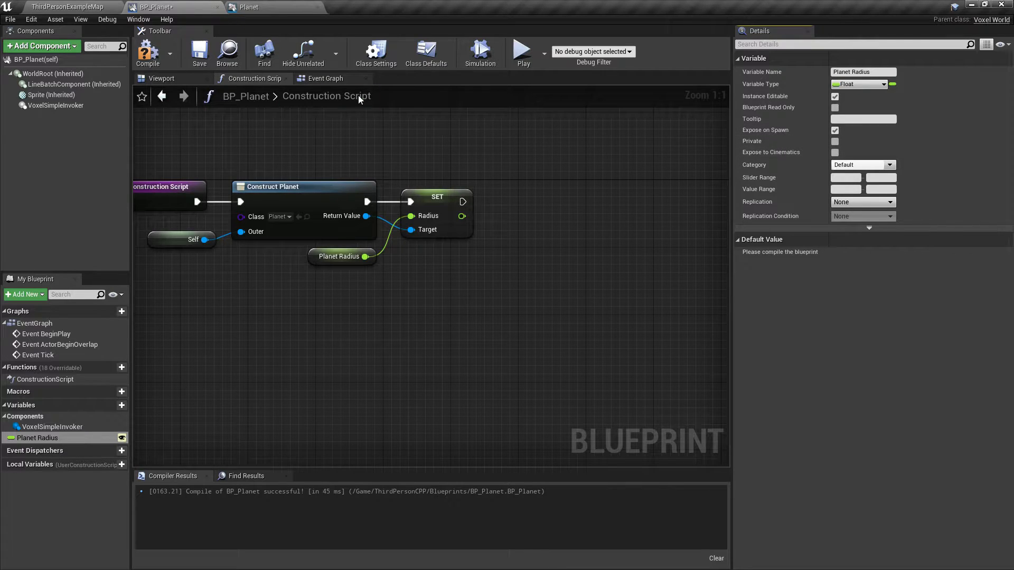
pyautogui.click(148, 53)
# Add a Set World Generator Object node with the constructed Planet as New Generator and run it after the Set Radius node
pyautogui.moveTo(342, 308); pyautogui.dragTo(248, 315, button='right')
pyautogui.moveTo(272, 224); pyautogui.dragTo(409, 270)
pyautogui.write('set w')
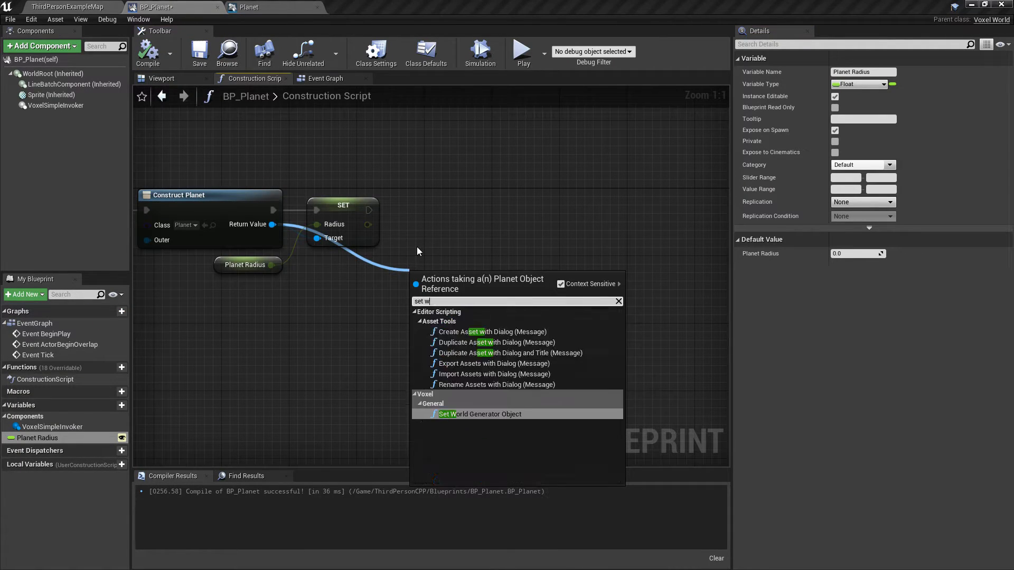
pyautogui.write('orld gen')
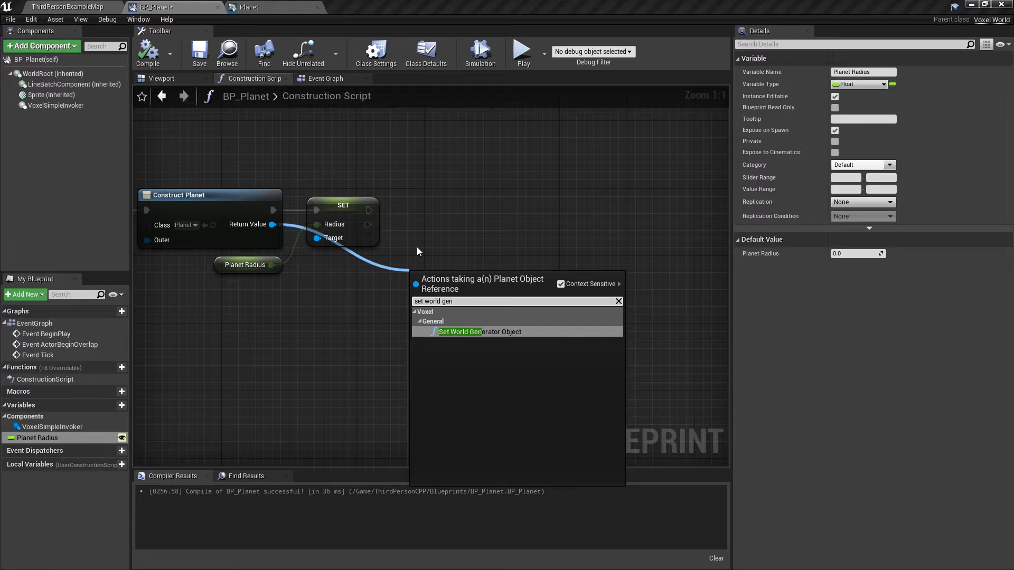
pyautogui.press('Return')
pyautogui.moveTo(369, 210); pyautogui.dragTo(452, 200)
# Tidy the placement of the Set World Generator Object node in the Construction Script and compile BP_Planet
pyautogui.moveTo(481, 261); pyautogui.dragTo(397, 263, button='right')
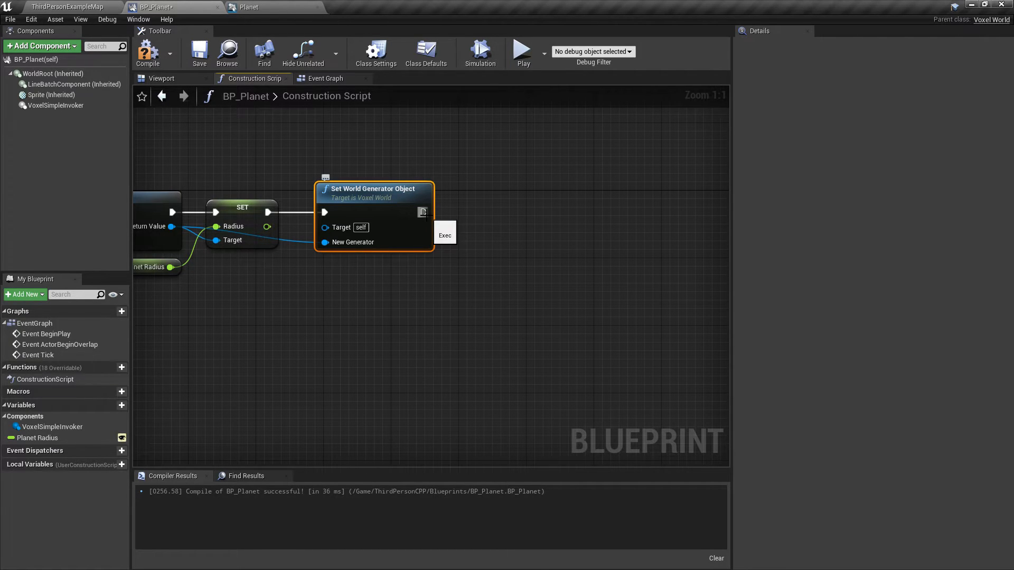
pyautogui.moveTo(321, 300); pyautogui.dragTo(549, 308, button='right')
pyautogui.scroll(-1, 484, 309)
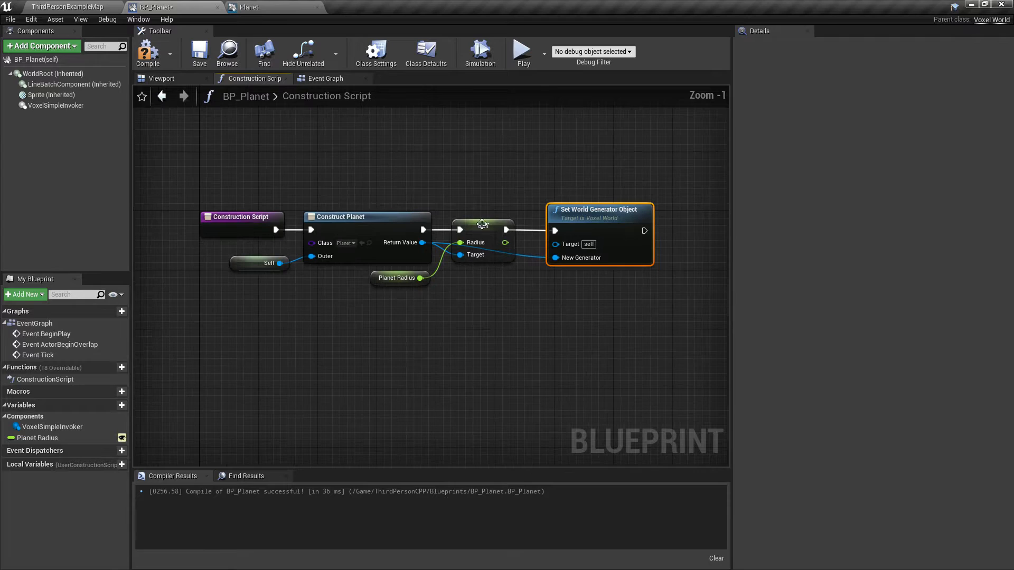
pyautogui.moveTo(637, 235); pyautogui.dragTo(507, 218, button='right')
pyautogui.moveTo(463, 195)
pyautogui.mouseDown()
pyautogui.moveTo(595, 196)
pyautogui.moveTo(455, 197)
pyautogui.mouseUp()
pyautogui.moveTo(454, 296); pyautogui.dragTo(501, 298, button='right')
pyautogui.click(151, 57)
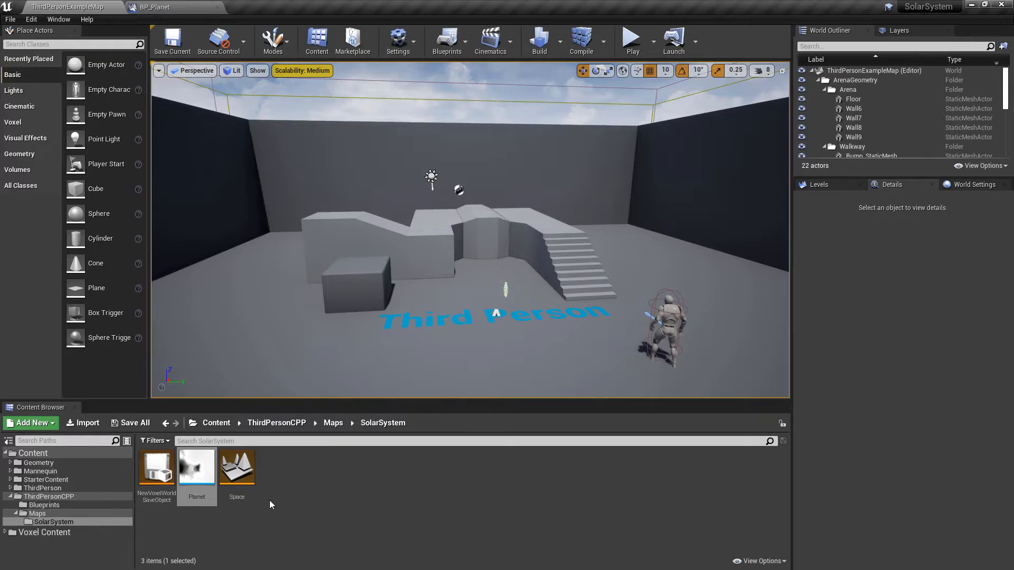
# Open the Space level from the Maps/SolarSystem folder and delete its VoxelWorld actor
pyautogui.click(37, 515)
pyautogui.doubleClick(161, 476)
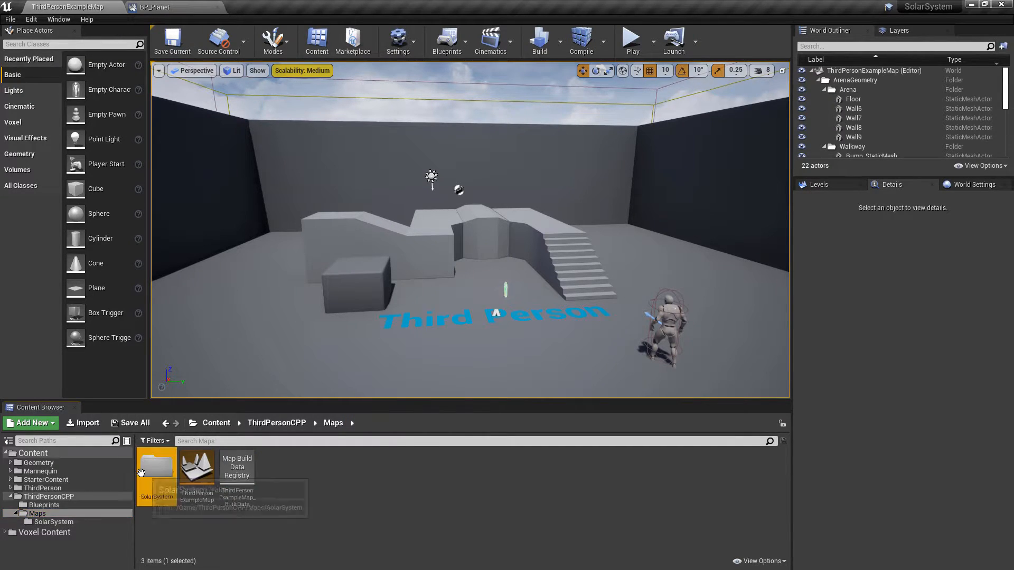
pyautogui.doubleClick(245, 466)
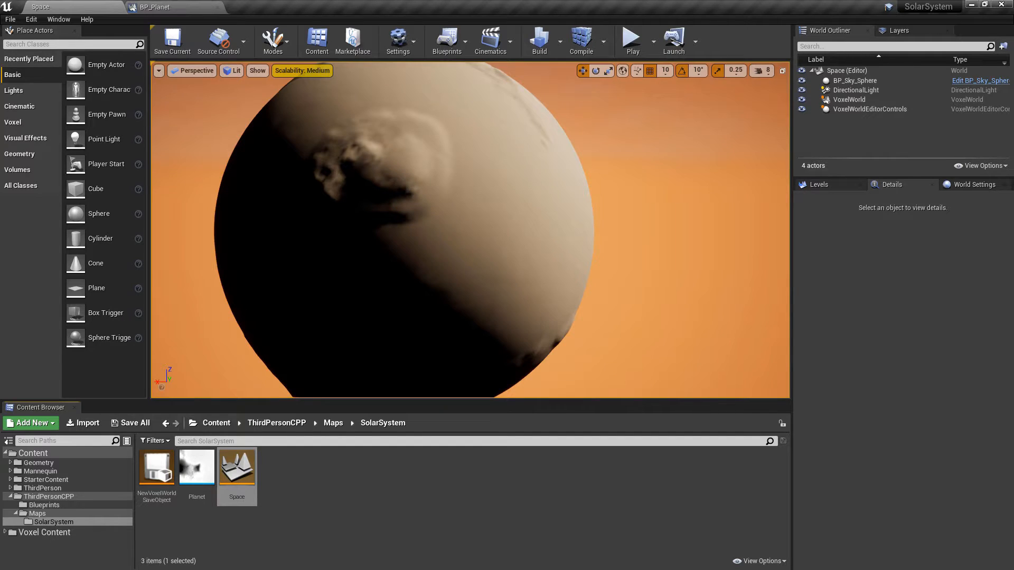
pyautogui.click(828, 100)
pyautogui.press('Delete')
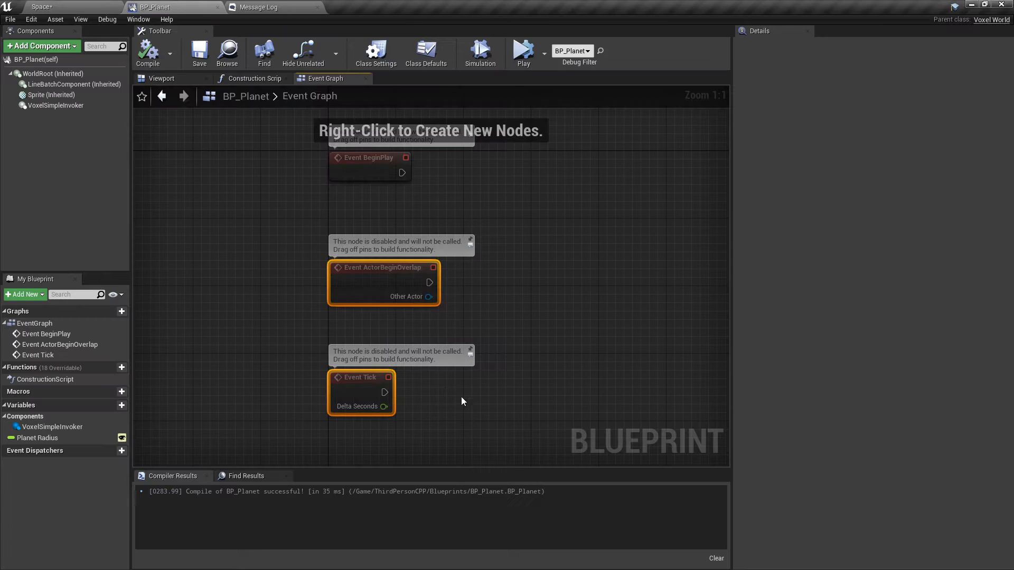
# In BP_Planet's Event Graph, delete the ActorBeginOverlap and Tick events and add an Is Global Voxel Pool Created node below Event BeginPlay
pyautogui.press('Delete')
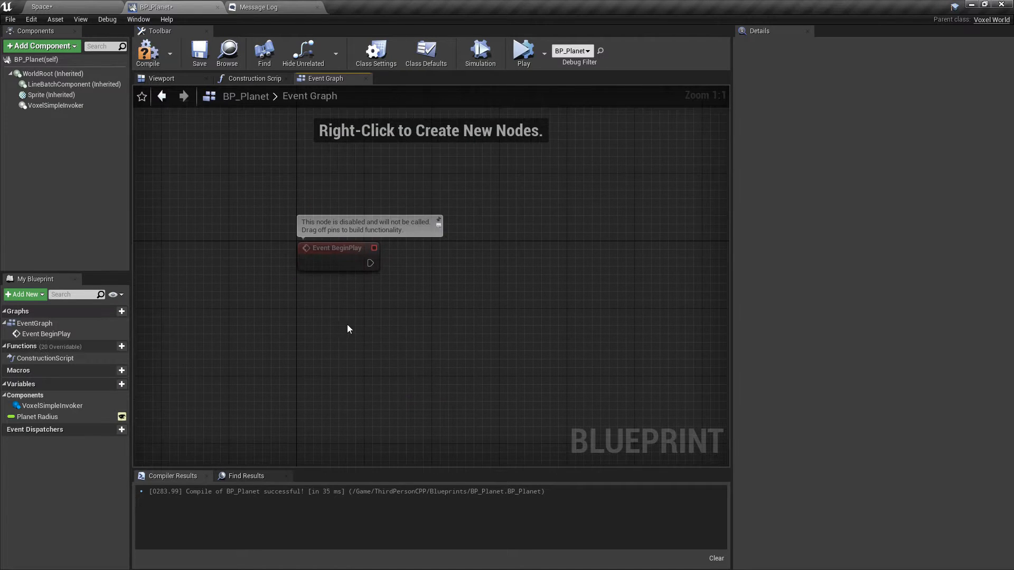
pyautogui.rightClick(319, 320)
pyautogui.write('is')
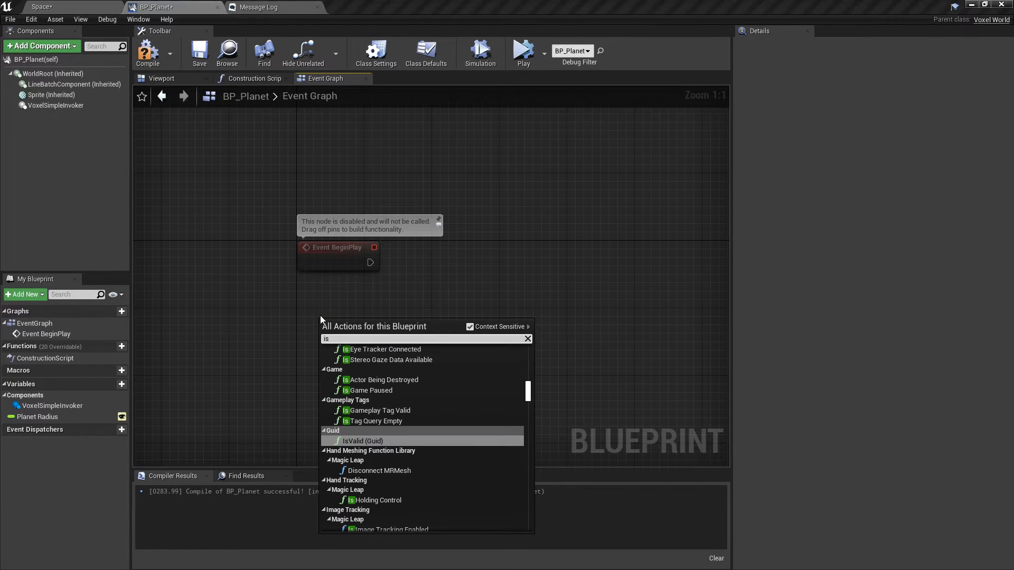
pyautogui.write(' global poo')
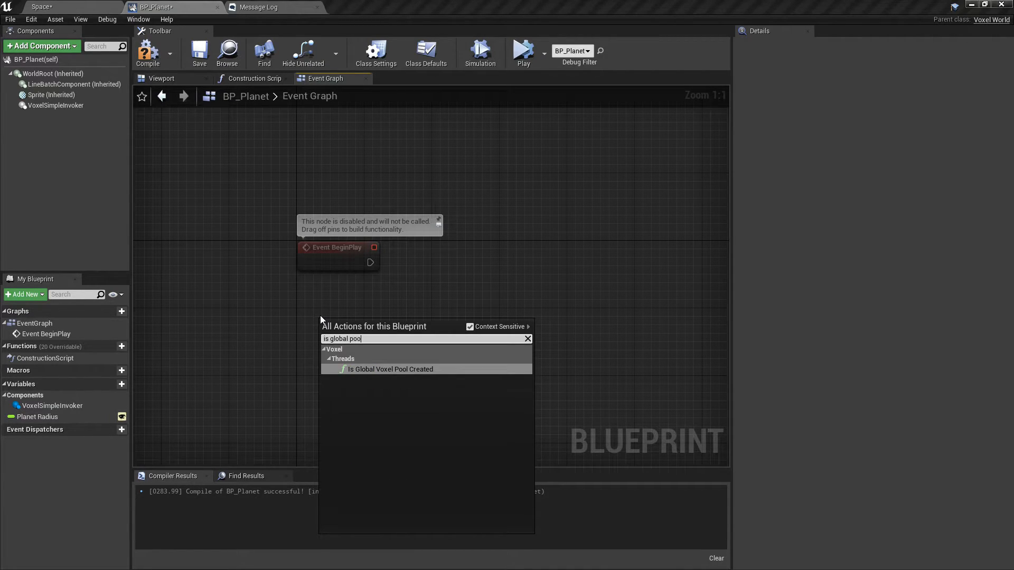
pyautogui.press('Return')
pyautogui.moveTo(441, 317); pyautogui.dragTo(357, 264)
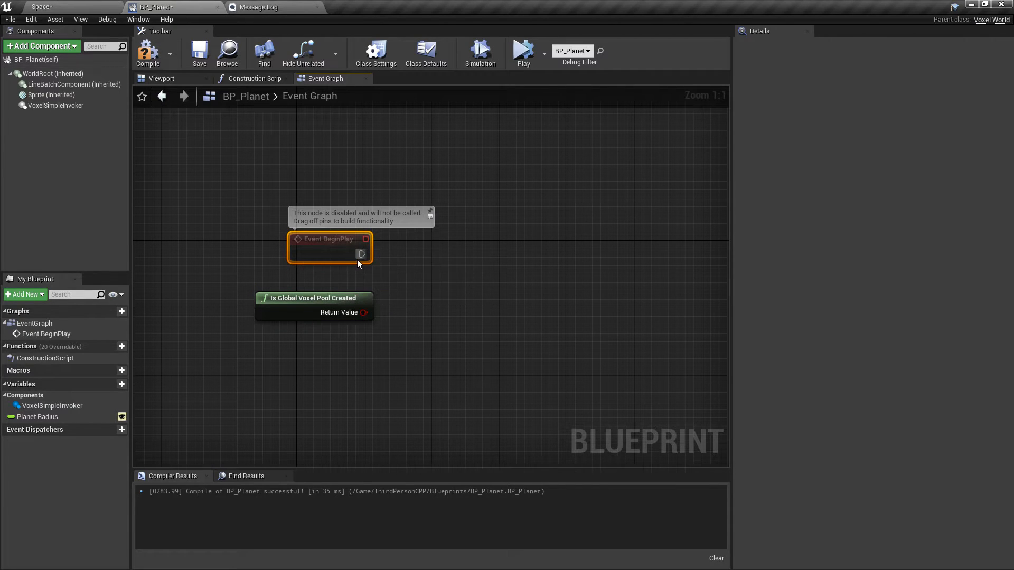
# Add a Branch after Event BeginPlay with Is Global Voxel Pool Created as its condition
pyautogui.moveTo(417, 257); pyautogui.dragTo(418, 257)
pyautogui.write('branch')
pyautogui.press('Return')
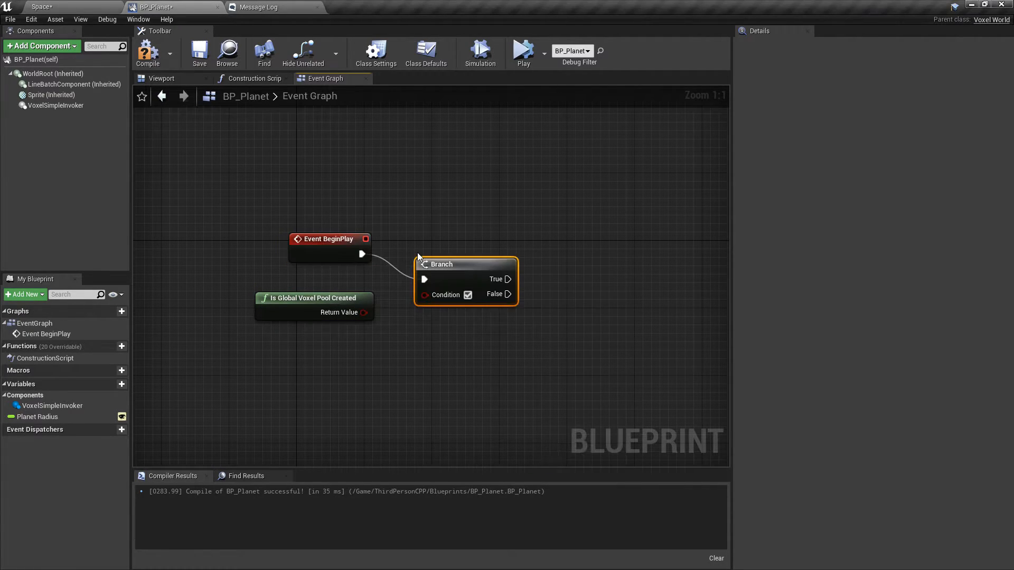
pyautogui.moveTo(364, 312); pyautogui.dragTo(425, 294)
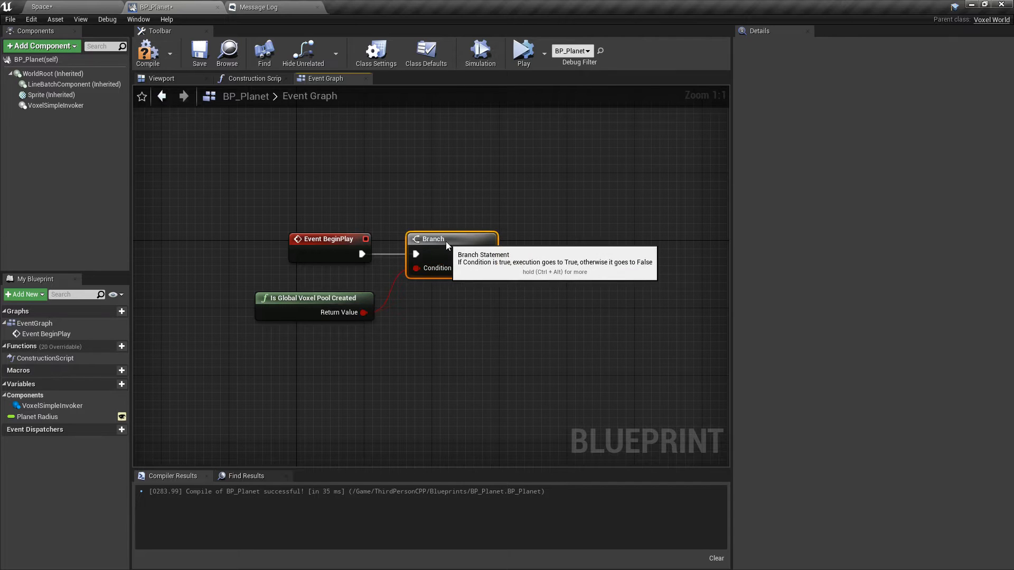
# Add a Create Global Voxel Thread Pool node that runs from the Branch's False output
pyautogui.moveTo(505, 299); pyautogui.dragTo(414, 289, button='right')
pyautogui.moveTo(397, 257); pyautogui.dragTo(476, 257)
pyautogui.write('create global o')
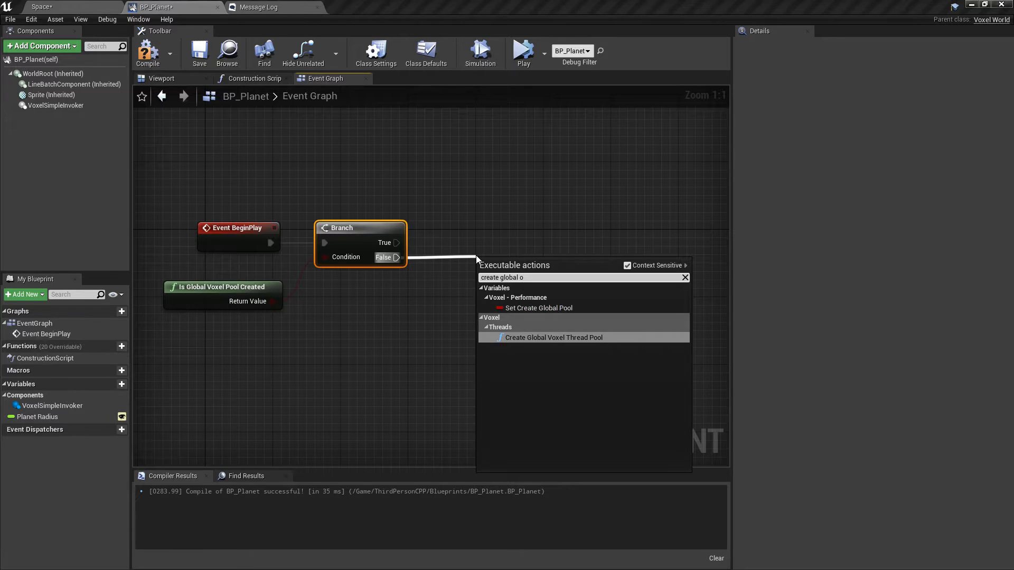
pyautogui.press('Return')
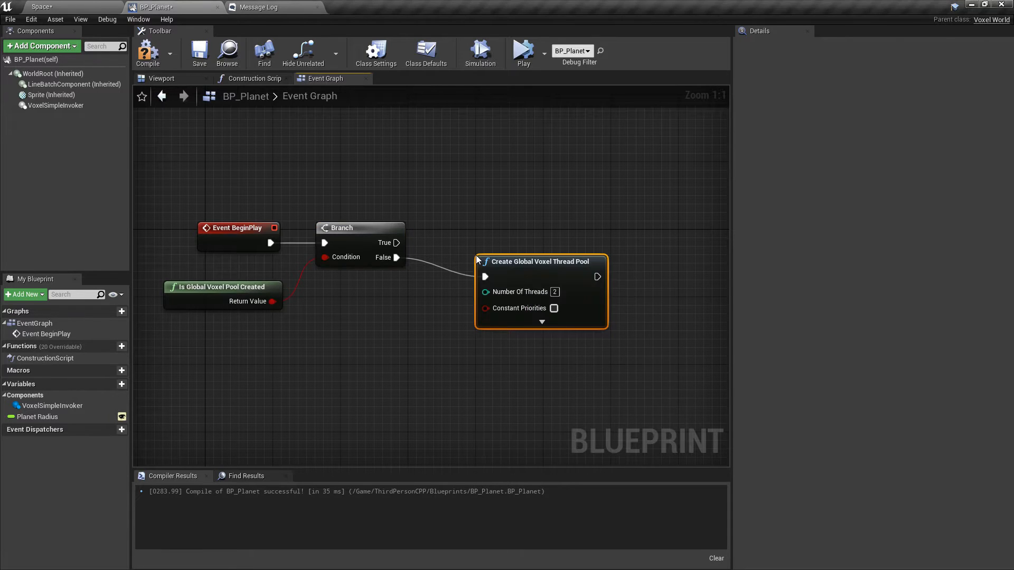
pyautogui.moveTo(576, 337); pyautogui.dragTo(538, 264, button='right')
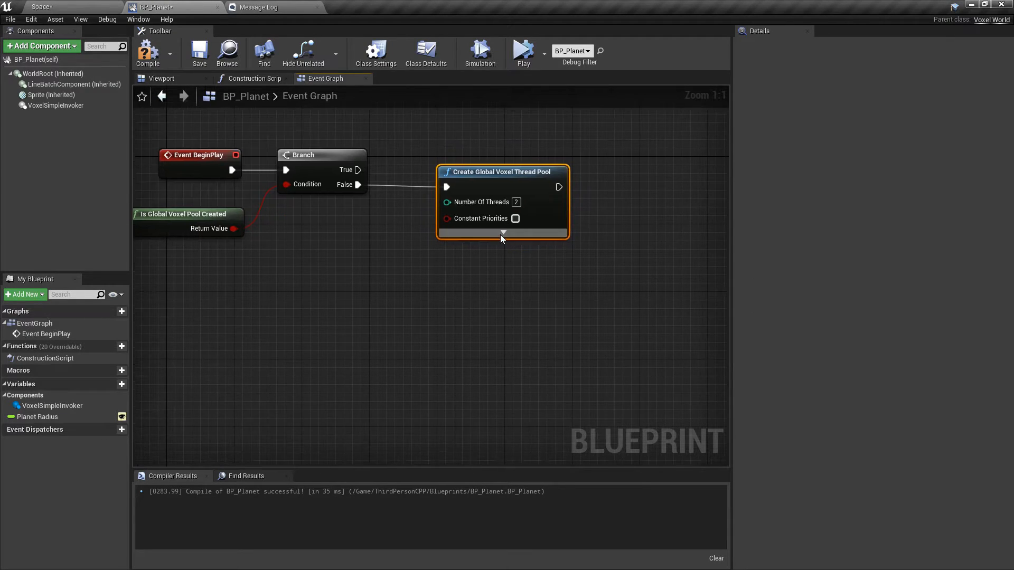
# Expand the thread pool node's advanced inputs and feed Priority Categories Overrides from a new Make Map node
pyautogui.click(503, 232)
pyautogui.moveTo(447, 201); pyautogui.dragTo(321, 278)
pyautogui.write('make map')
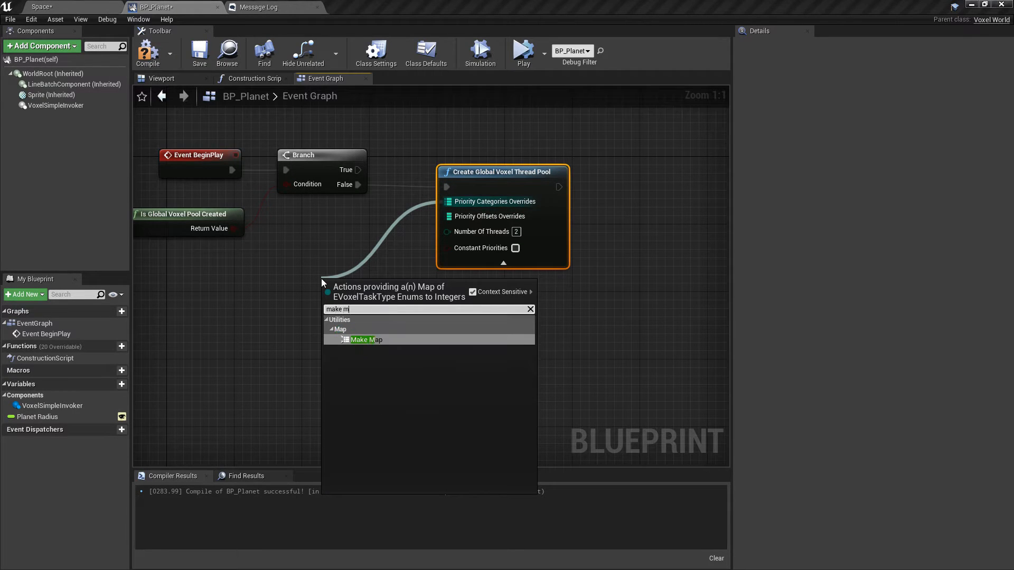
pyautogui.press('Return')
pyautogui.moveTo(473, 173); pyautogui.dragTo(524, 164)
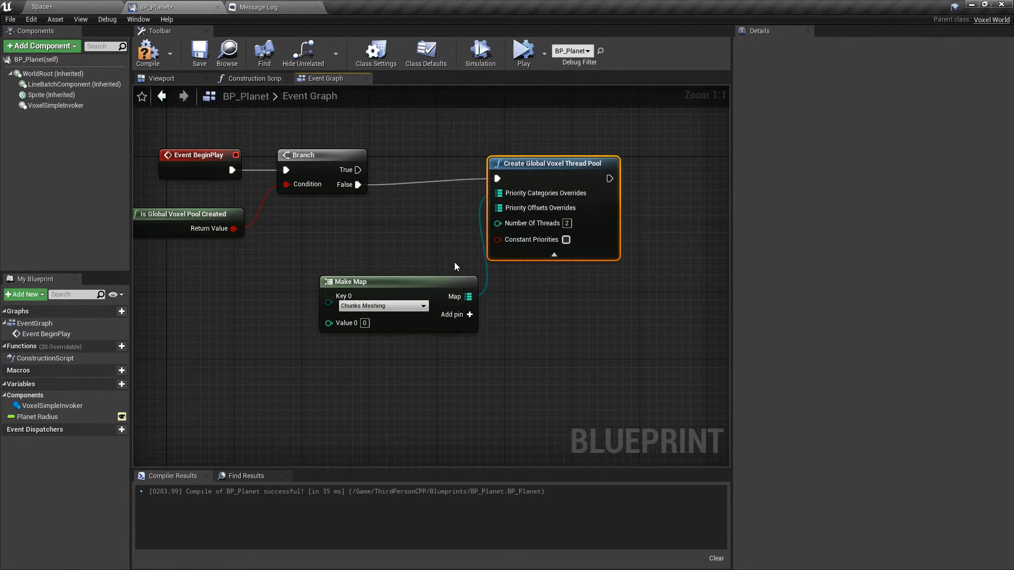
# Connect a copy of the Make Map node to Priority Offsets Overrides and set the first map's Key 0 to Render Octree
pyautogui.click(333, 253)
pyautogui.moveTo(369, 287); pyautogui.dragTo(338, 257)
pyautogui.moveTo(543, 167); pyautogui.dragTo(543, 176)
pyautogui.click(371, 249)
pyautogui.hotkey('ctrl', 'v')
pyautogui.moveTo(379, 330); pyautogui.dragTo(507, 217)
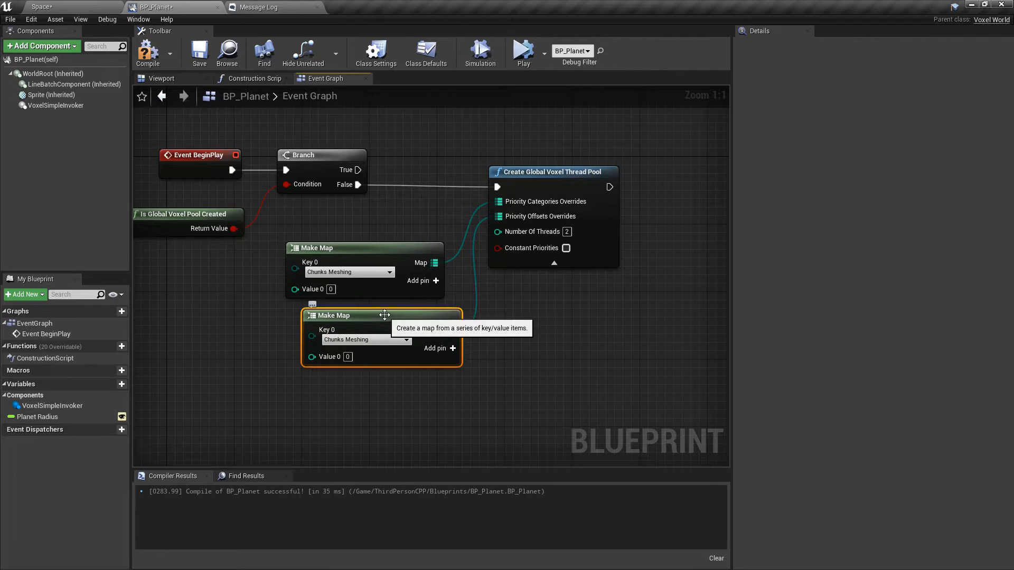
pyautogui.moveTo(391, 315); pyautogui.dragTo(371, 306)
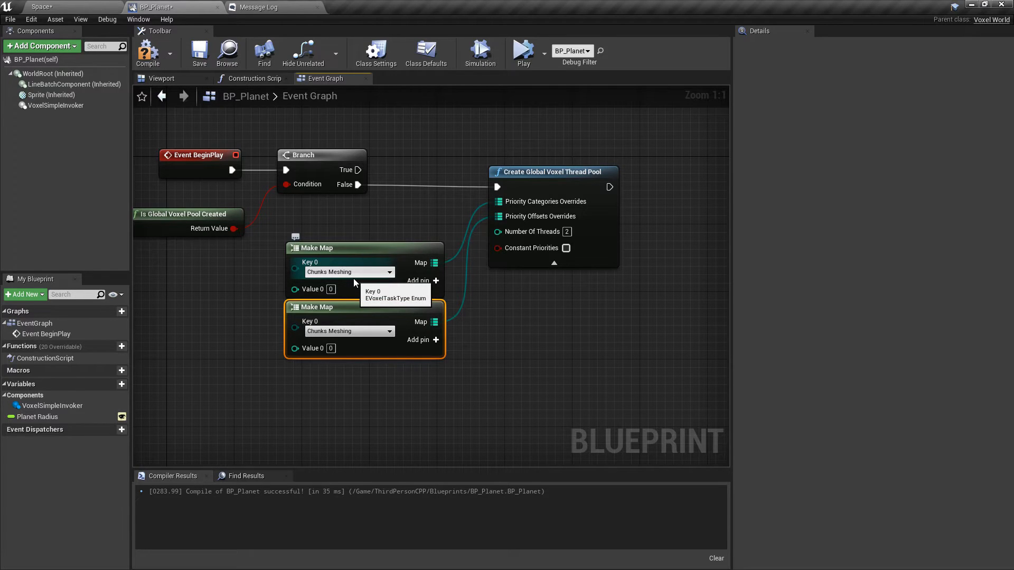
pyautogui.click(371, 272)
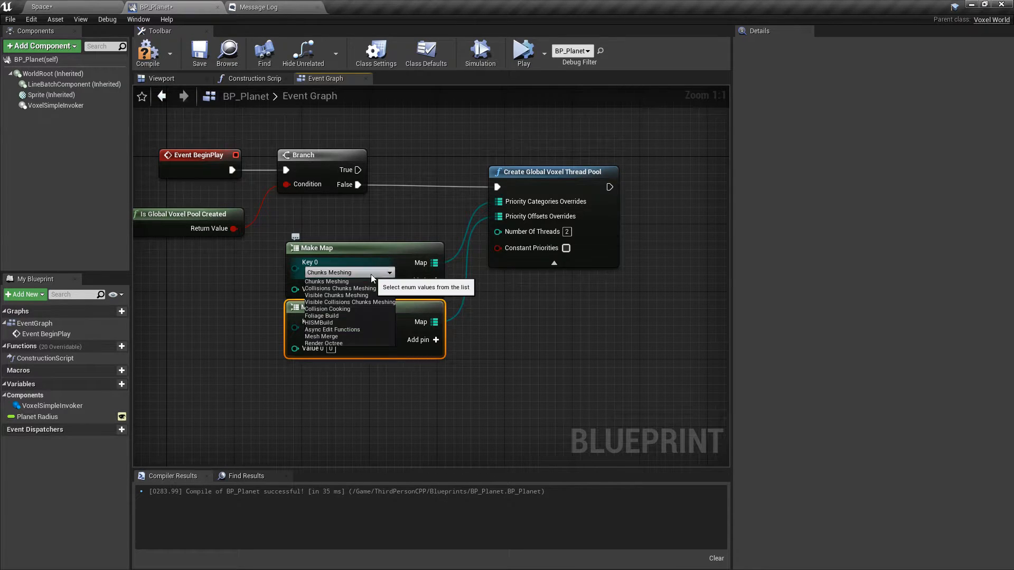
pyautogui.click(314, 343)
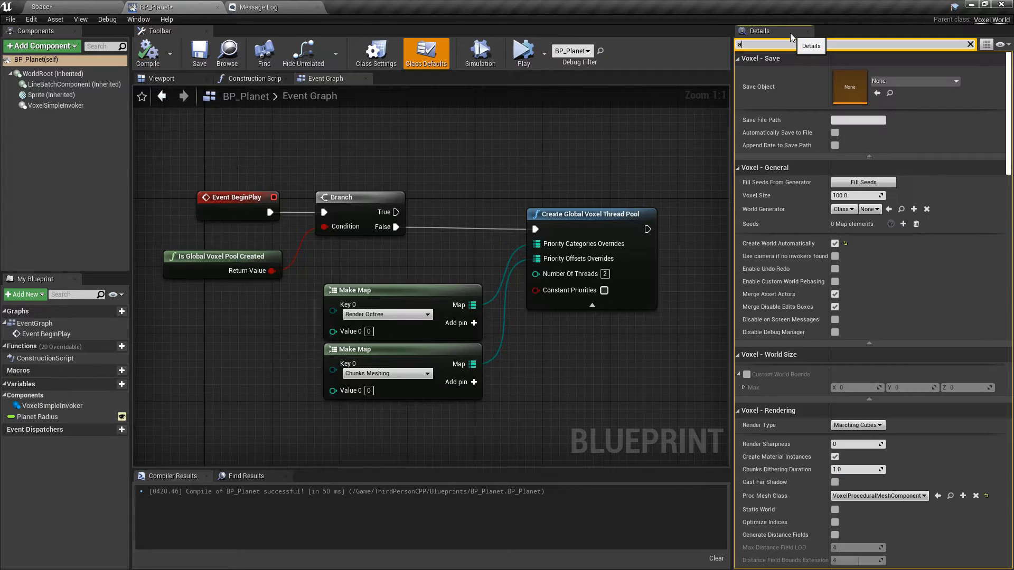
# Check the automatic world creation setting in BP_Planet's class defaults, then return to the Space level and save all modified content
pyautogui.write('auto')
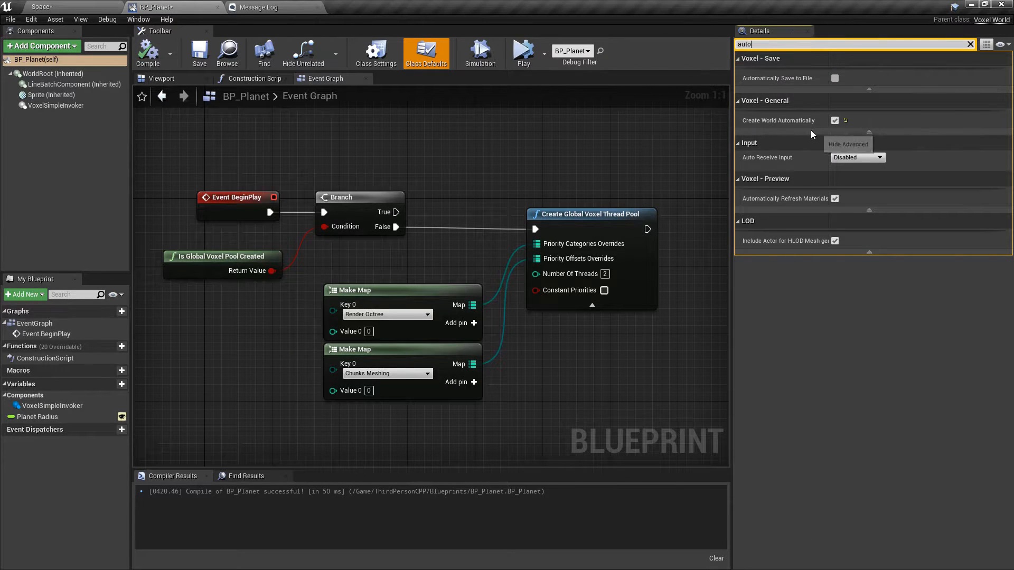
pyautogui.click(82, 5)
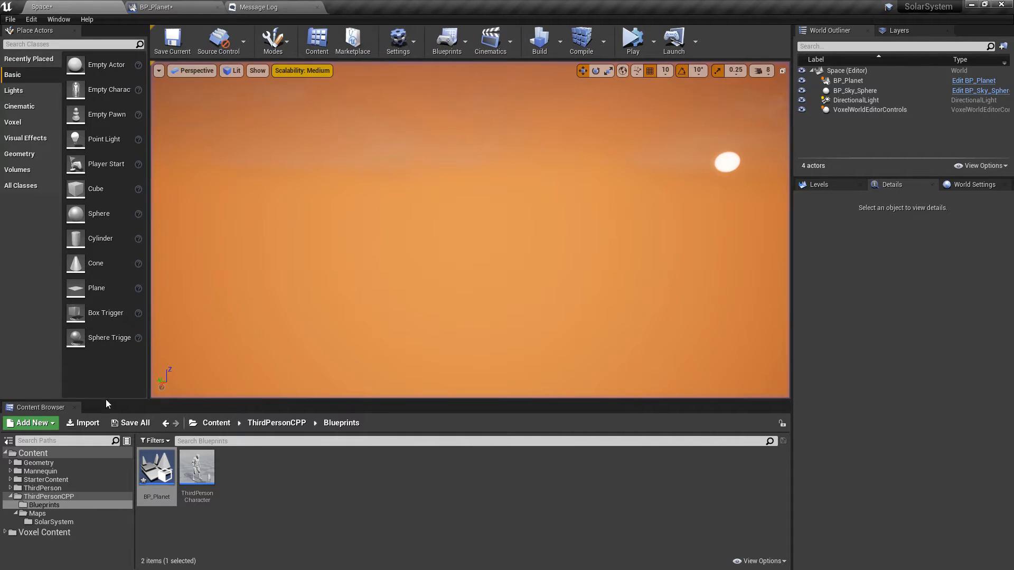
pyautogui.click(130, 423)
pyautogui.click(600, 386)
# Set the Planet Radius of the BP_Planet actor in the Space level to 2000 and simulate the level
pyautogui.click(848, 81)
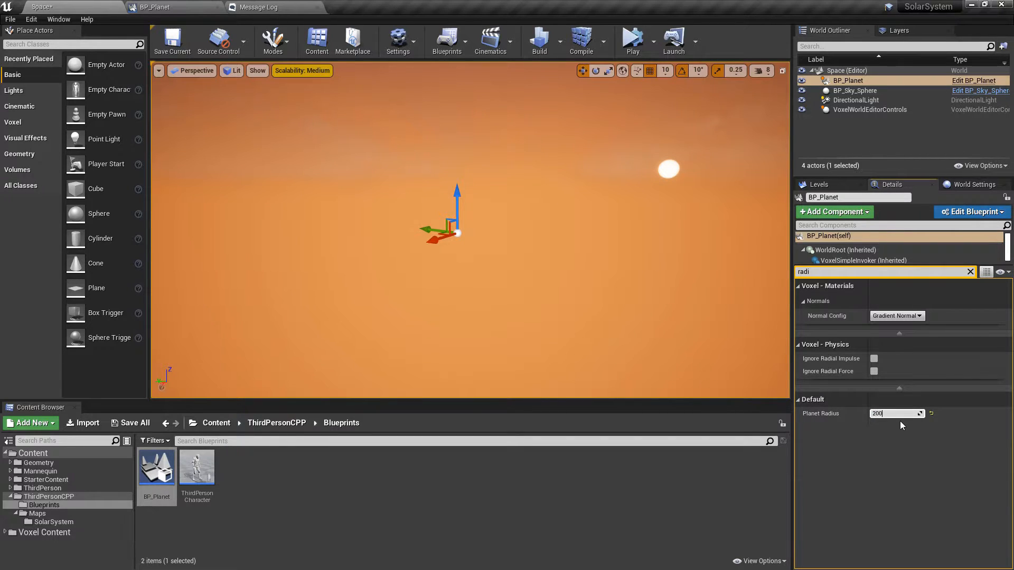
pyautogui.click(632, 40)
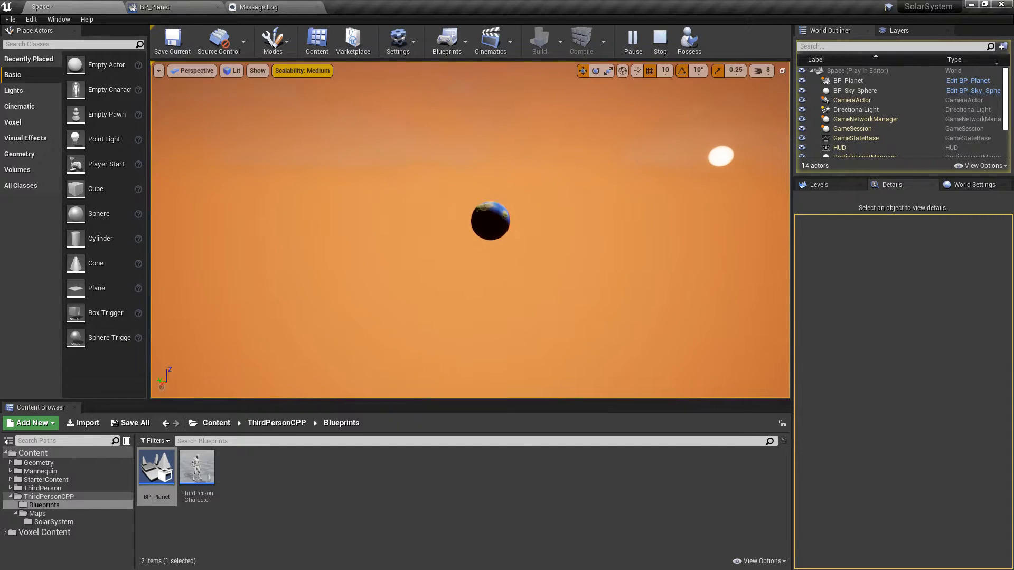
# Fly the camera around the simulated planet, adjusting the camera speed scalar, to examine its shape and surface colours
pyautogui.click(760, 70)
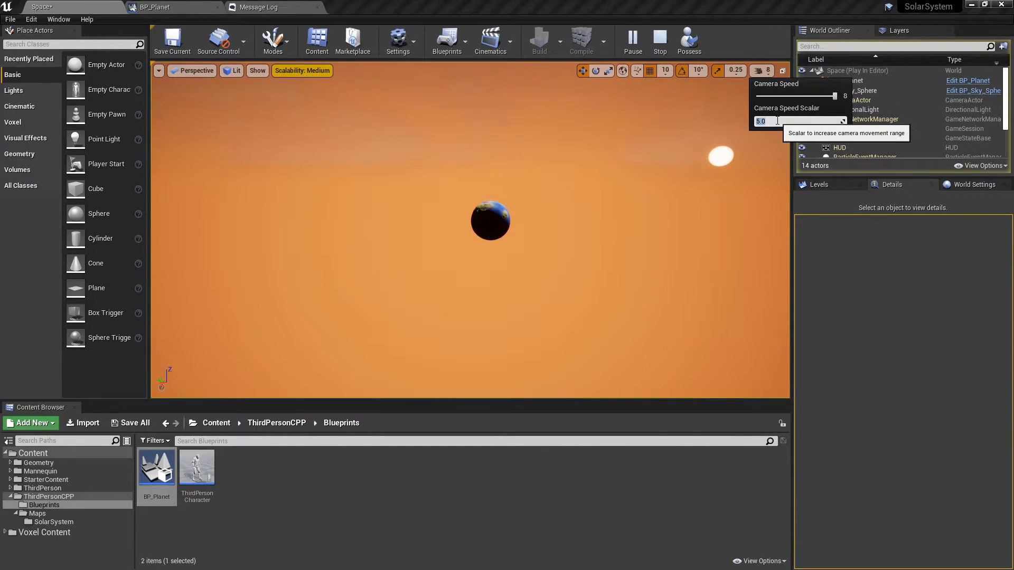
pyautogui.press('w')
pyautogui.moveTo(520, 253); pyautogui.dragTo(537, 247, button='right')
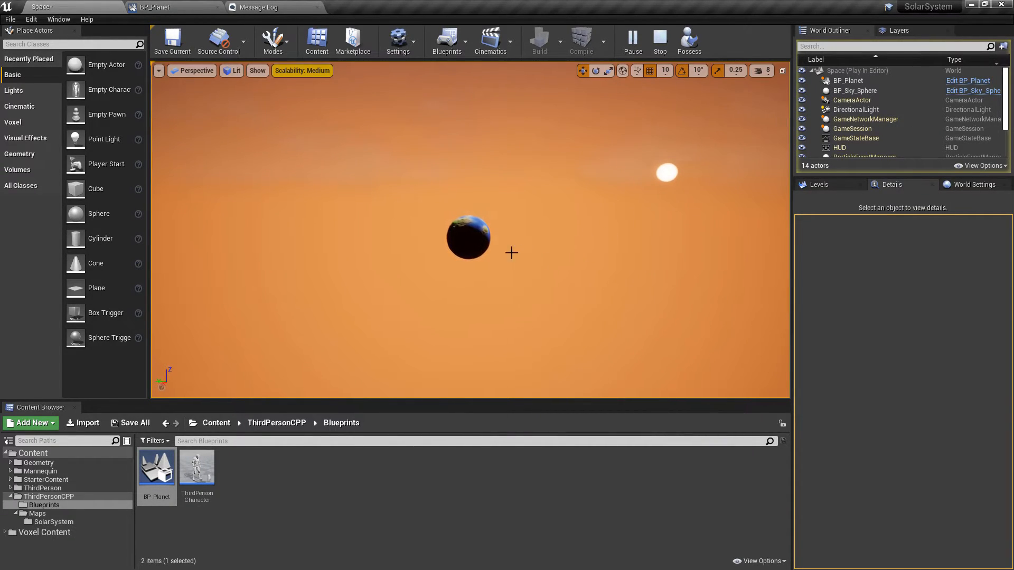
pyautogui.click(520, 253)
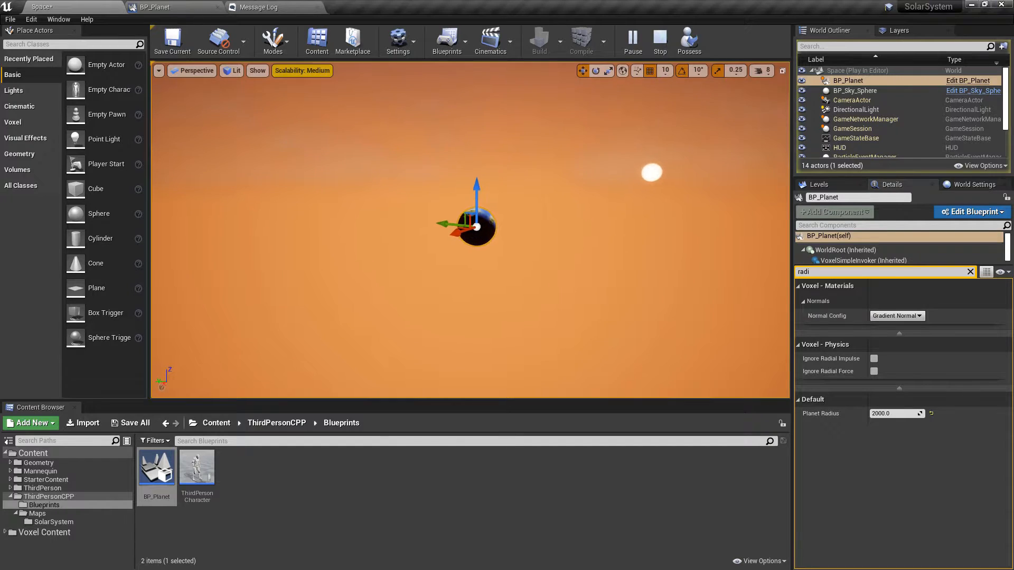
pyautogui.click(764, 70)
pyautogui.click(779, 121)
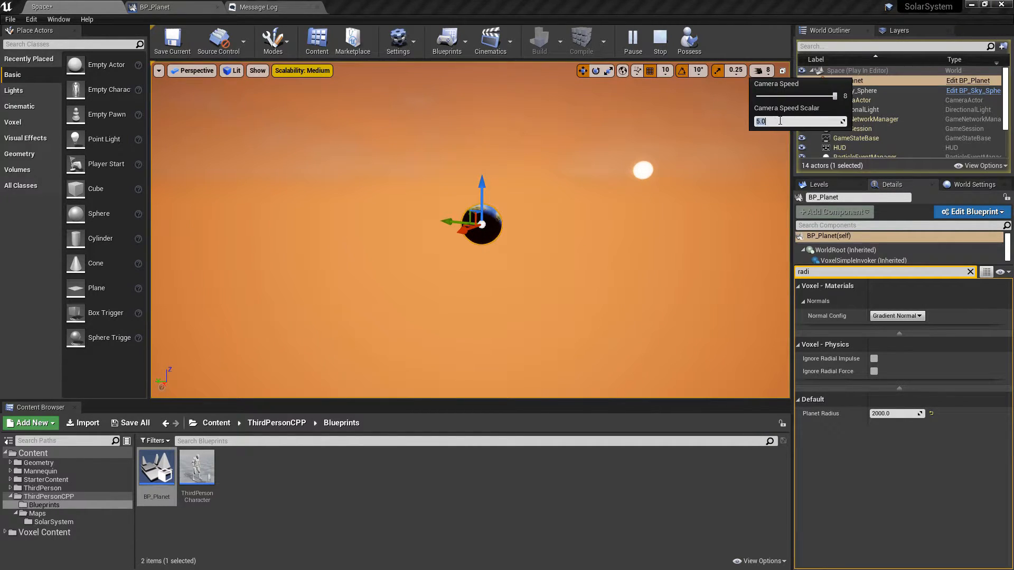
pyautogui.moveTo(649, 179); pyautogui.dragTo(359, 165, button='right')
pyautogui.press('w')
pyautogui.press('d')
pyautogui.press('s')
pyautogui.moveTo(605, 184)
pyautogui.mouseDown(button='right')
pyautogui.moveTo(611, 195)
pyautogui.moveTo(605, 185)
pyautogui.mouseUp(button='right')
pyautogui.press('w')
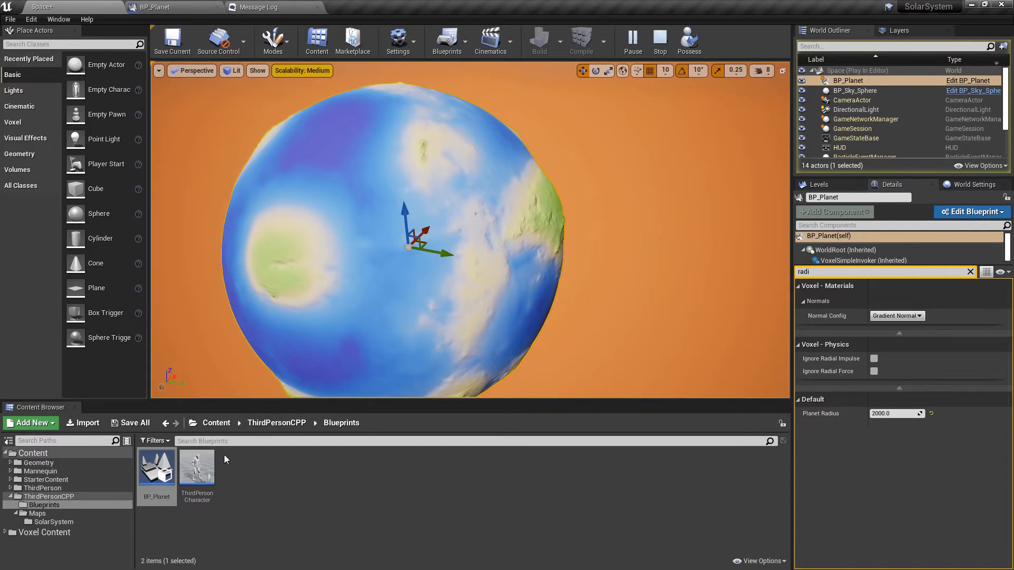
pyautogui.moveTo(482, 375); pyautogui.dragTo(514, 367, button='right')
pyautogui.press('s')
pyautogui.moveTo(533, 259); pyautogui.dragTo(507, 259, button='right')
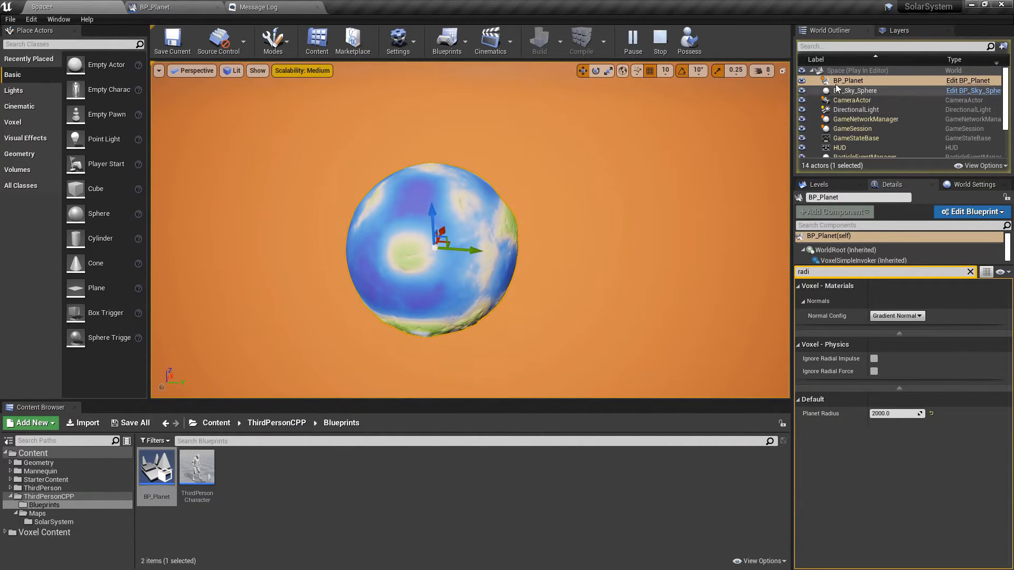
# Stop the simulation and save all changes, including the Space level
pyautogui.click(660, 41)
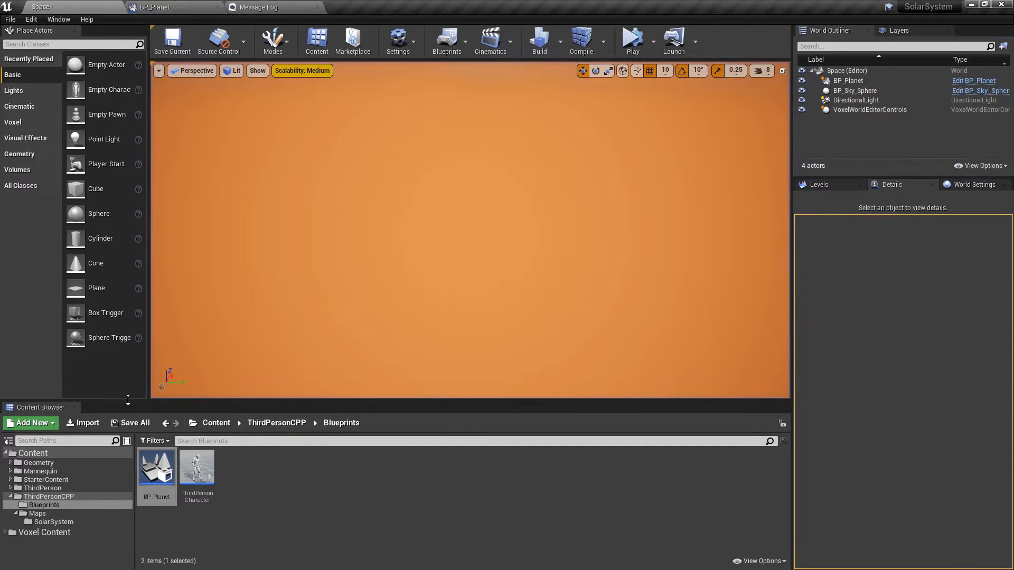
pyautogui.click(142, 424)
pyautogui.click(601, 387)
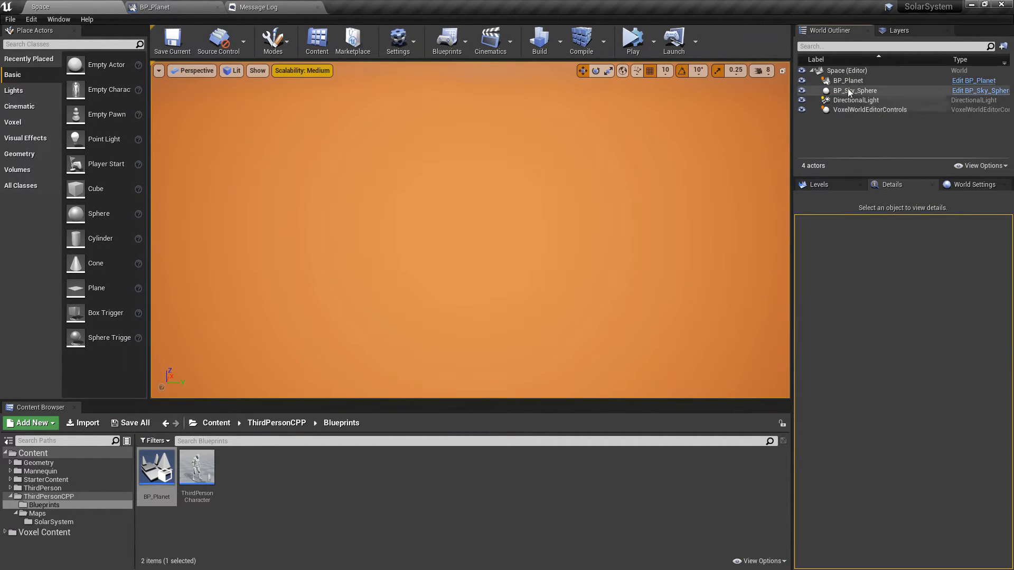
# Delete the BP_Planet actor from the Space level and save all changes
pyautogui.click(868, 82)
pyautogui.press('Delete')
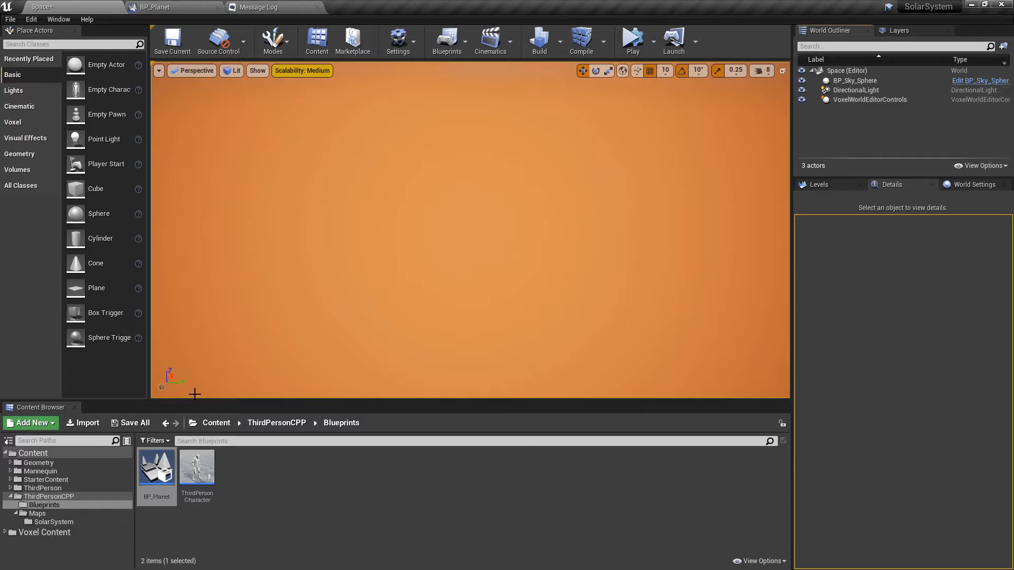
pyautogui.click(131, 423)
# Create an Actor Blueprint class named BP_SolarSystem in the Blueprints folder and open it for editing
pyautogui.rightClick(423, 455)
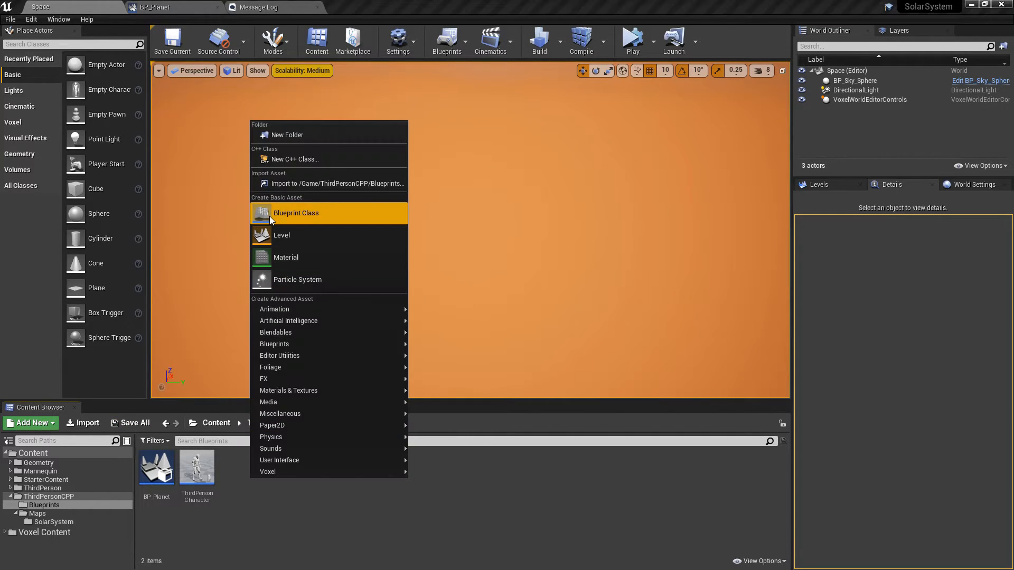
pyautogui.click(307, 212)
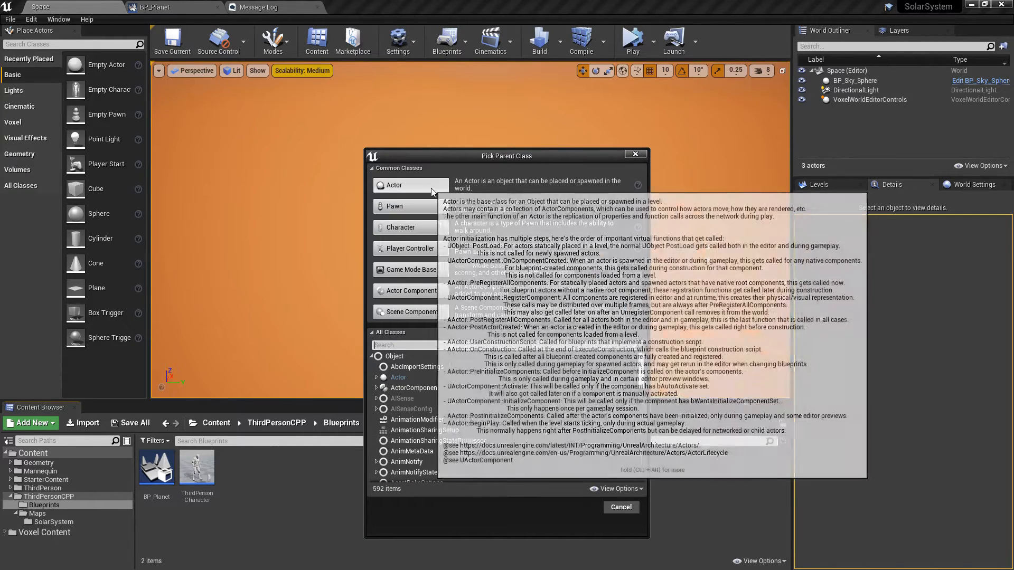
pyautogui.click(431, 186)
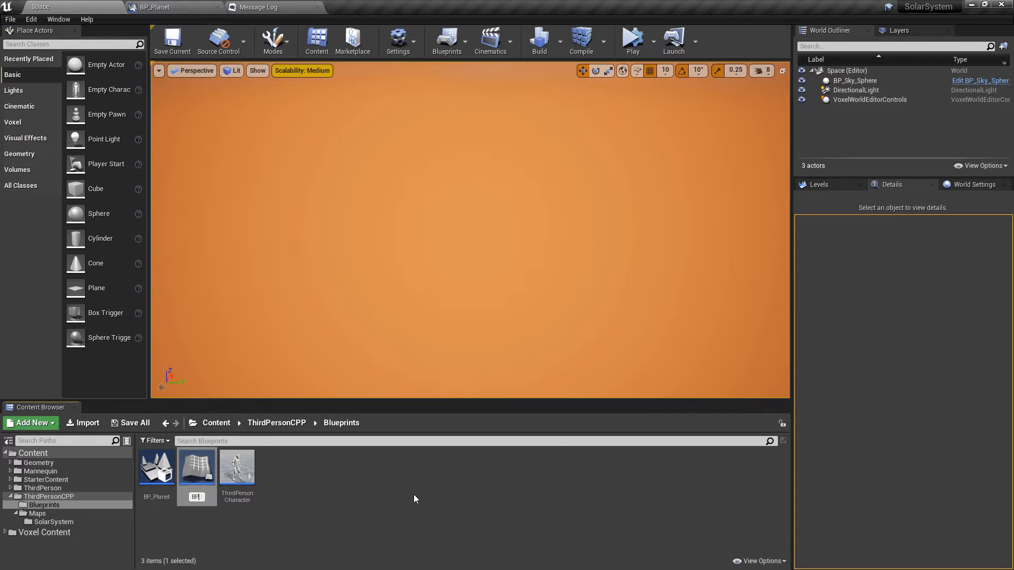
pyautogui.write('BP_SolarSystem')
pyautogui.press('Return')
pyautogui.press('Return')
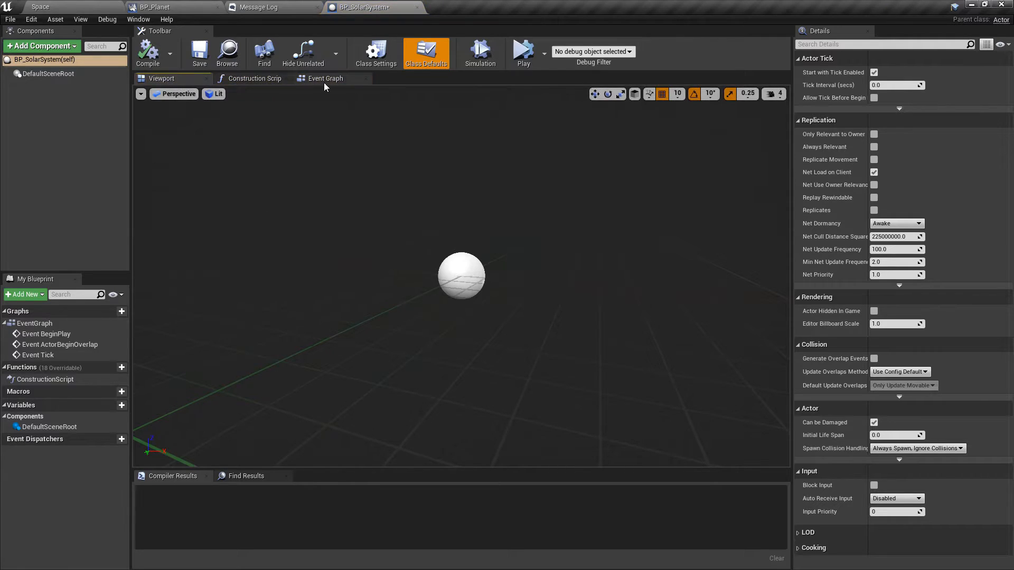
# Disable Start with Tick Enabled and Allow Tick on Dedicated Server in BP_SolarSystem's class defaults, then compile the blueprint
pyautogui.click(324, 82)
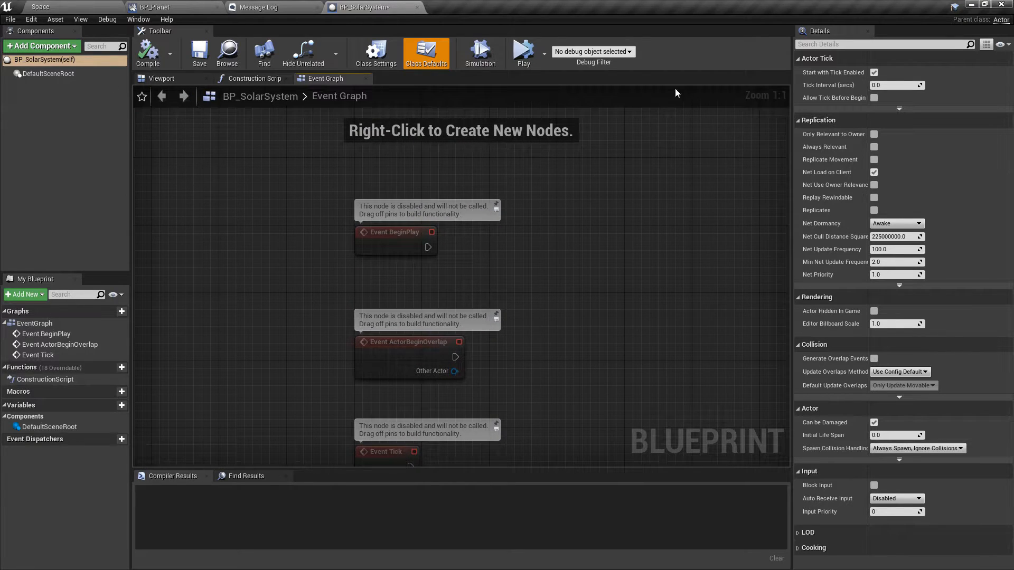
pyautogui.click(874, 72)
pyautogui.click(899, 108)
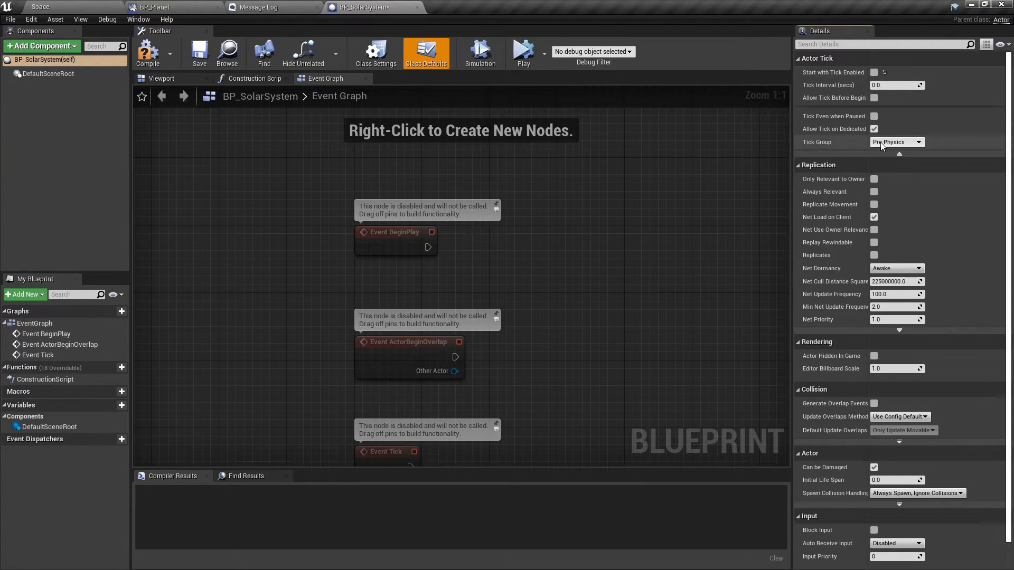
pyautogui.click(874, 129)
pyautogui.click(148, 53)
# Delete the Event ActorBeginOverlap and Event Tick nodes from the event graph and reposition Event BeginPlay
pyautogui.moveTo(298, 247); pyautogui.dragTo(251, 176, button='right')
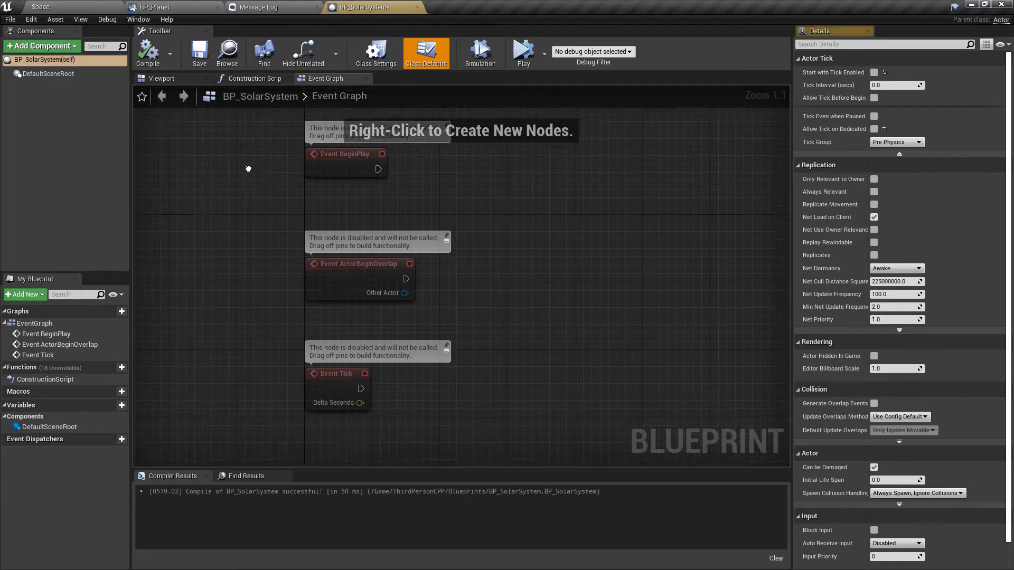
pyautogui.moveTo(226, 268); pyautogui.dragTo(457, 411)
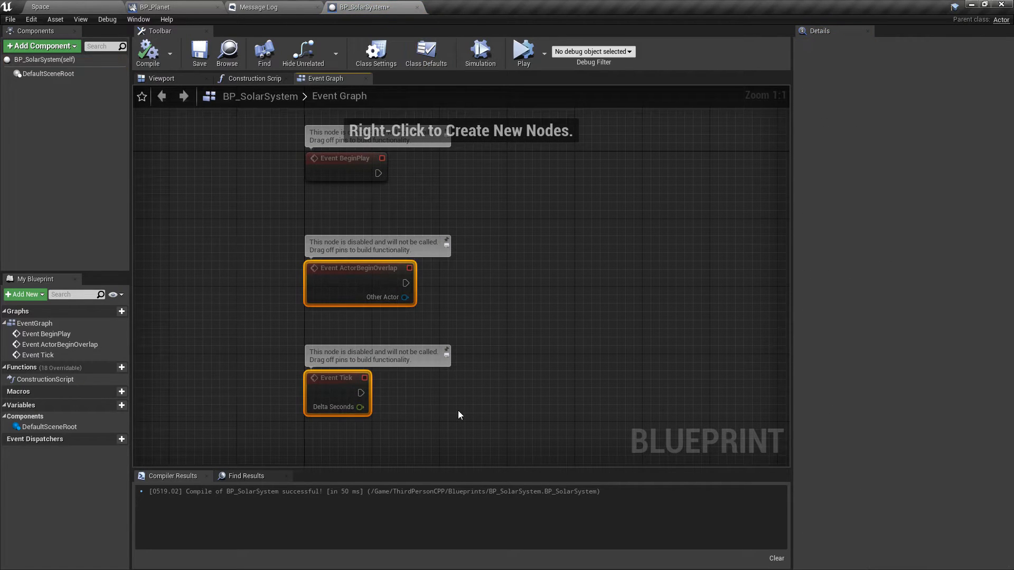
pyautogui.press('Delete')
pyautogui.moveTo(351, 170); pyautogui.dragTo(334, 212)
# Add a Spawn Actor from Class node and connect Event BeginPlay's execution output to it
pyautogui.rightClick(414, 236)
pyautogui.write('spawn actor')
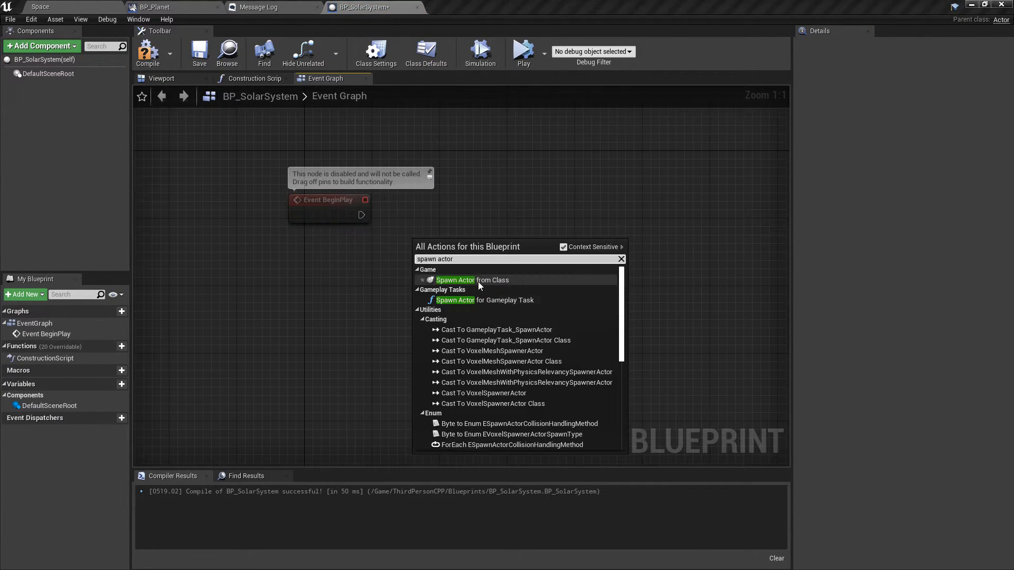
pyautogui.click(477, 280)
pyautogui.scroll(3, 364, 272)
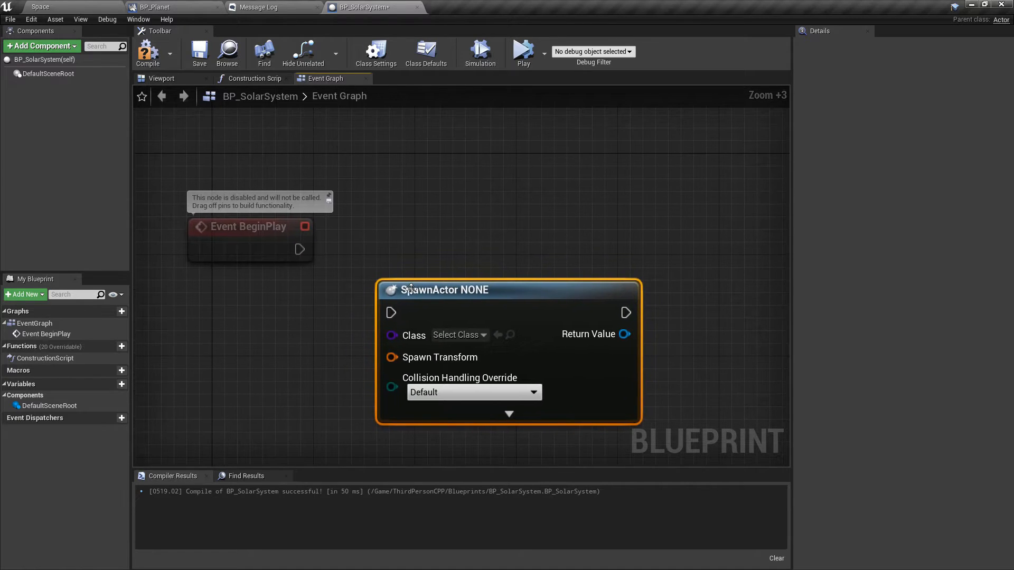
pyautogui.moveTo(299, 249); pyautogui.dragTo(378, 262)
pyautogui.moveTo(313, 310); pyautogui.dragTo(382, 273, button='right')
# Set the spawn node's class to BP_Planet and split its Spawn Transform pin into location, rotation and scale
pyautogui.click(526, 251)
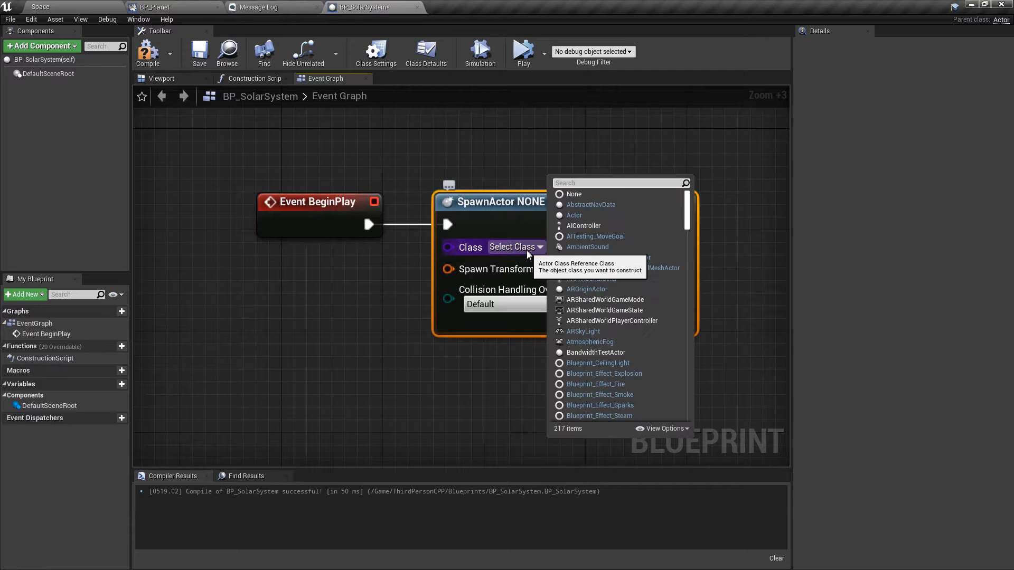
pyautogui.write('BP_Pl')
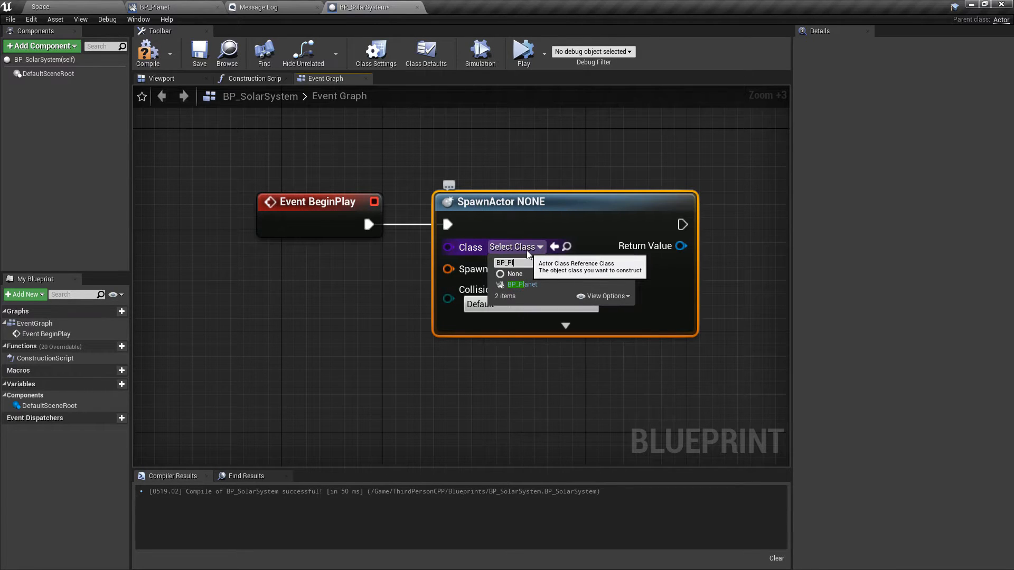
pyautogui.click(544, 284)
pyautogui.moveTo(465, 373); pyautogui.dragTo(458, 345, button='right')
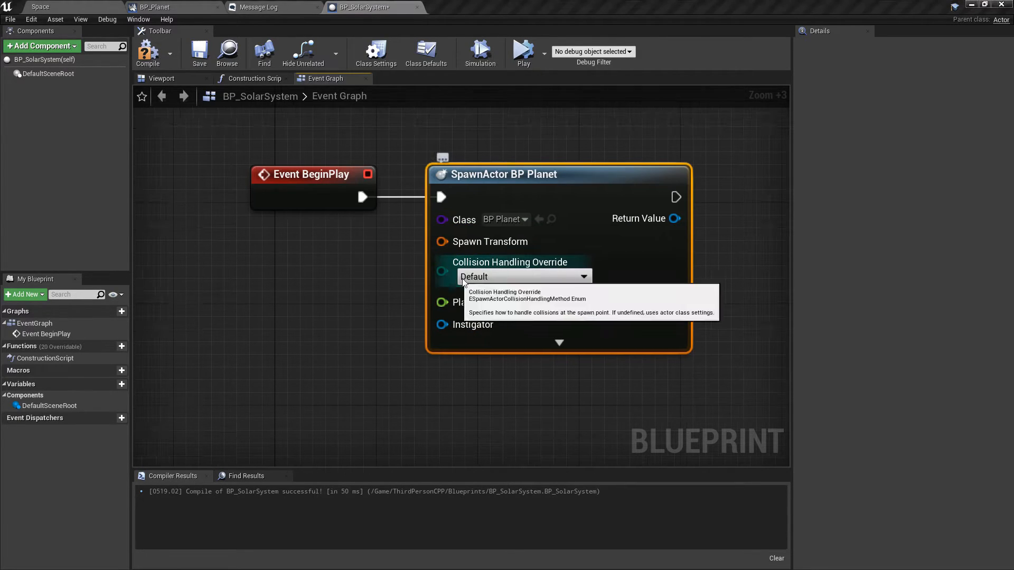
pyautogui.rightClick(443, 242)
pyautogui.click(448, 270)
pyautogui.moveTo(401, 294); pyautogui.dragTo(390, 273, button='right')
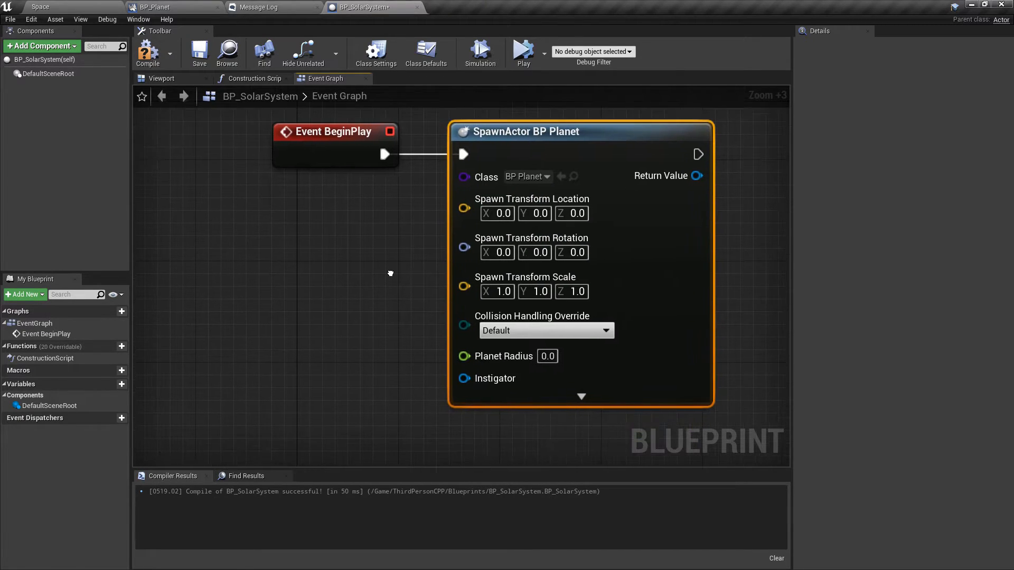
pyautogui.scroll(-2, 398, 265)
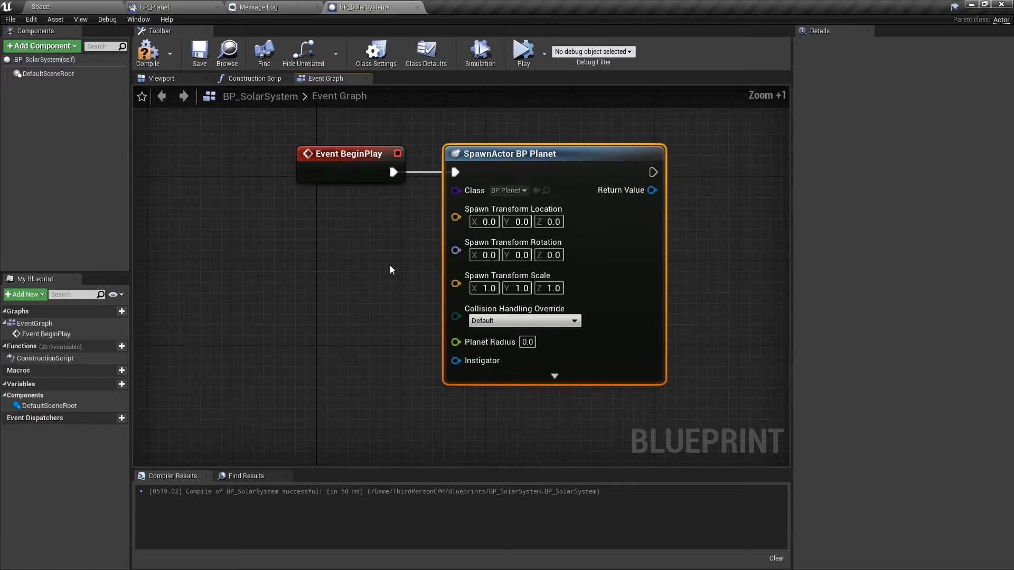
# Move Event BeginPlay away from the spawn node and insert a For Loop node between them
pyautogui.moveTo(475, 213); pyautogui.dragTo(201, 211)
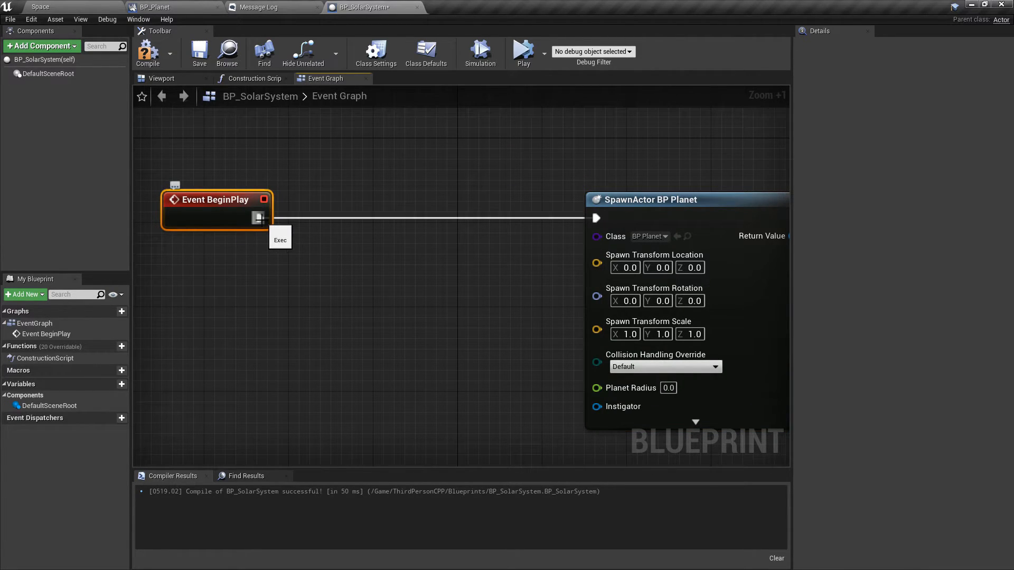
pyautogui.moveTo(259, 218); pyautogui.dragTo(321, 222)
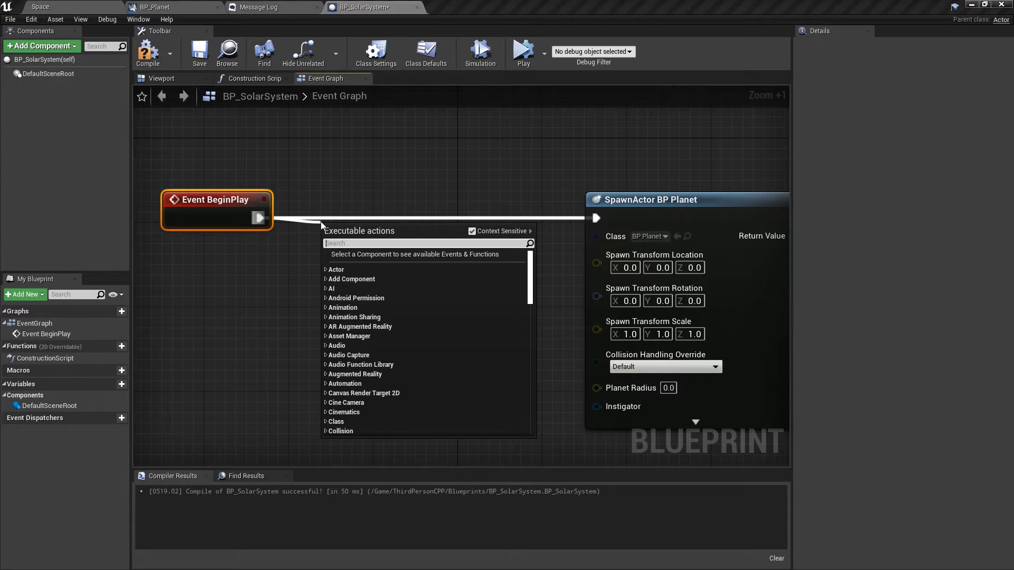
pyautogui.write('for loop')
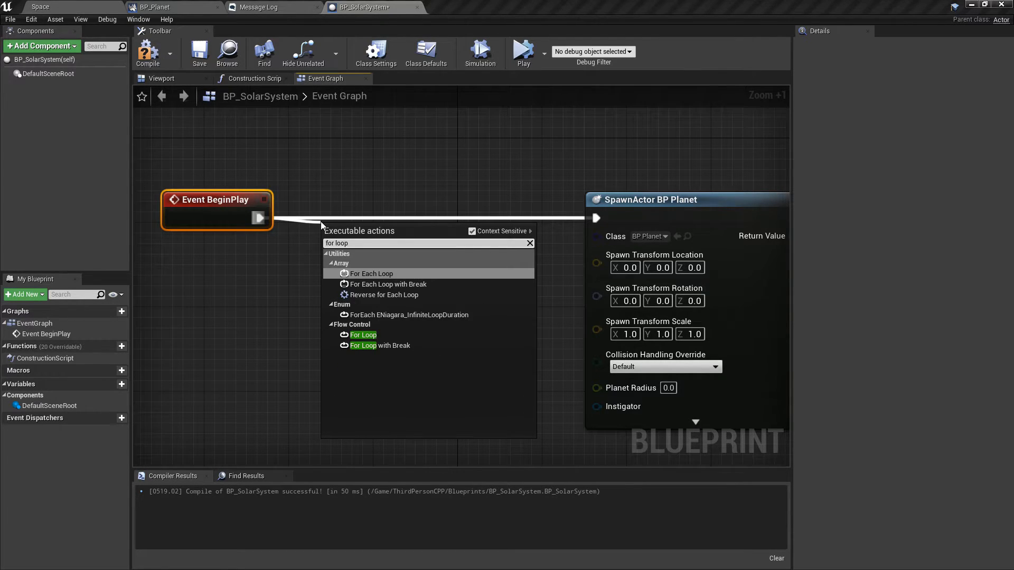
pyautogui.click(363, 335)
pyautogui.moveTo(494, 268); pyautogui.dragTo(471, 262, button='right')
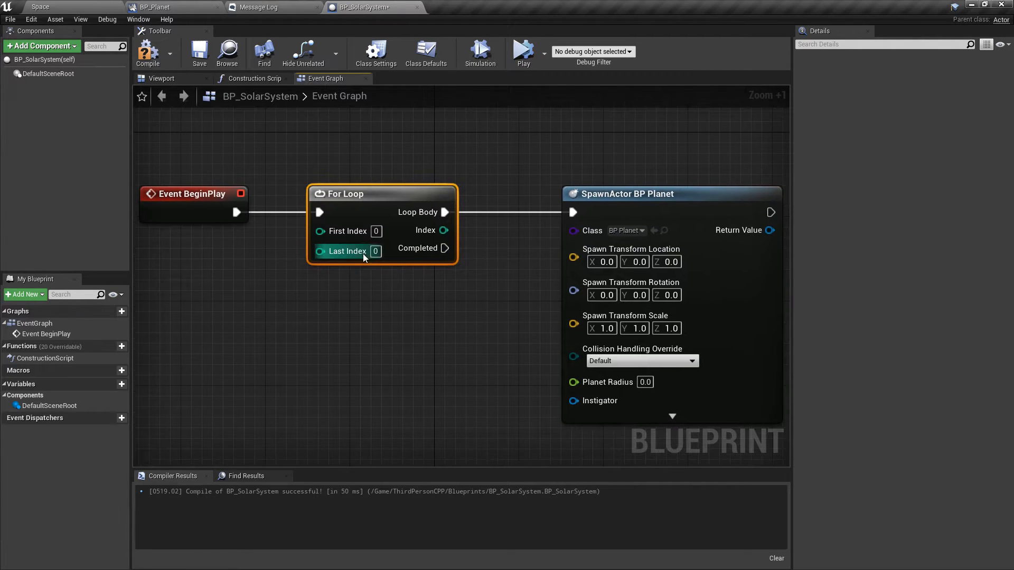
# Promote the For Loop's Last Index to a variable named "Number of Planets to Spawn"
pyautogui.rightClick(320, 251)
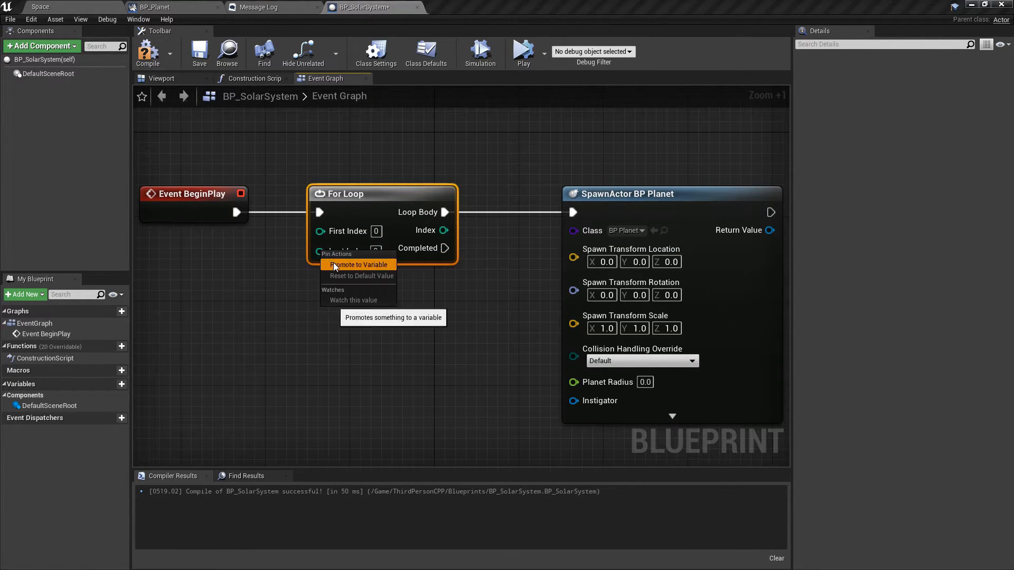
pyautogui.click(351, 262)
pyautogui.moveTo(235, 196); pyautogui.dragTo(235, 281)
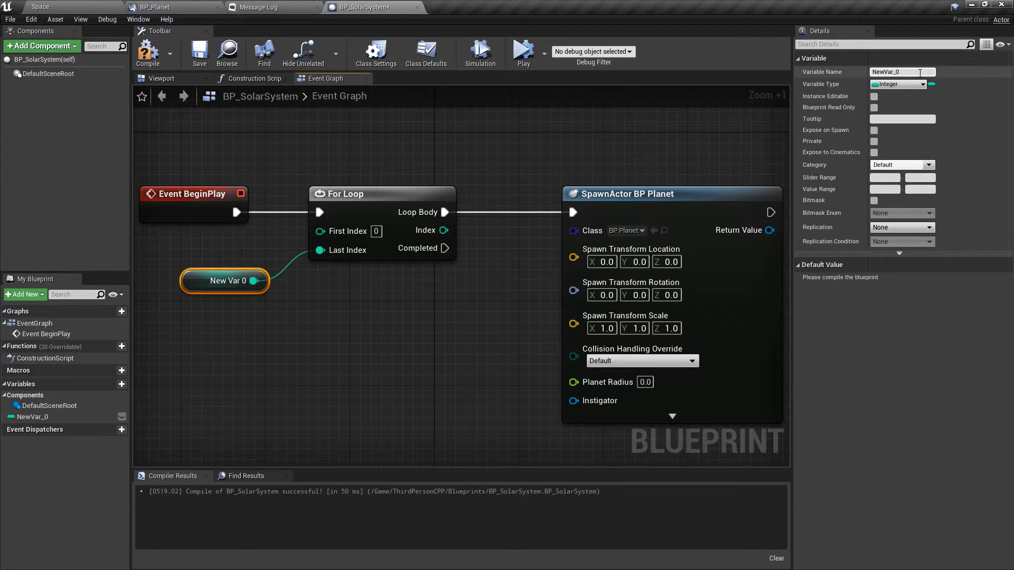
pyautogui.click(920, 72)
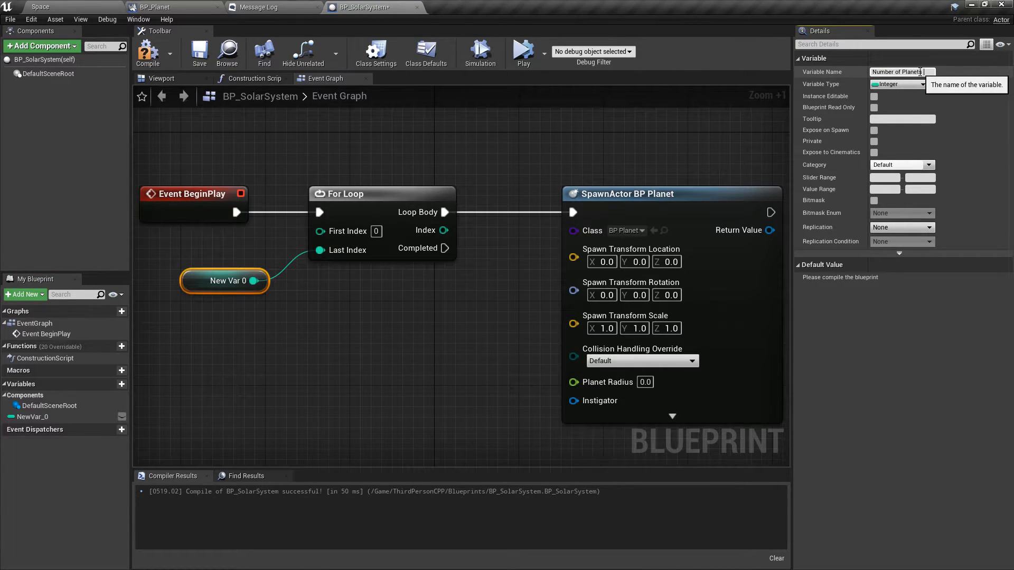
pyautogui.press('Return')
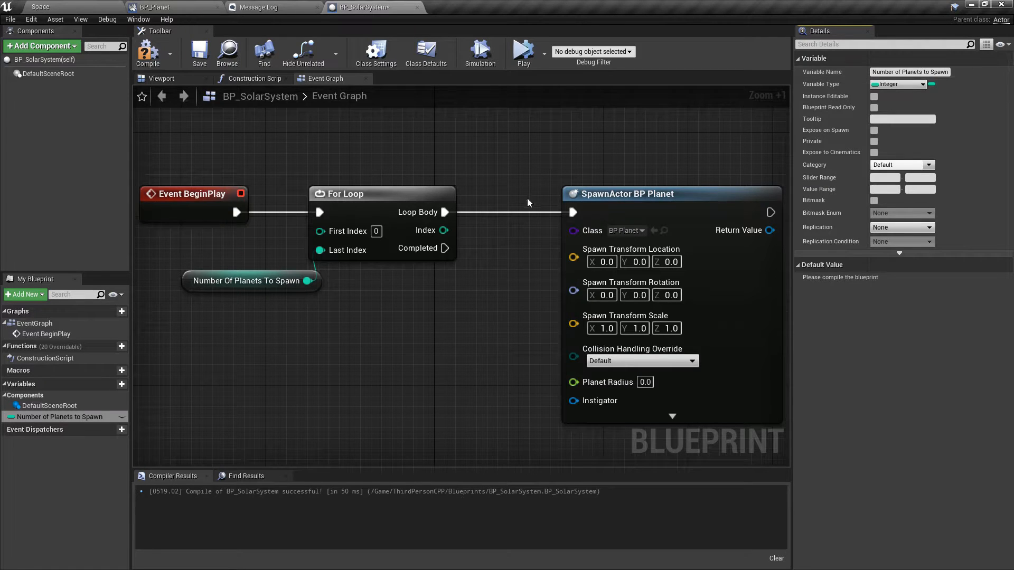
# Subtract 1 from Number of Planets to Spawn, feed the result into the loop's Last Index, and tidy the nodes
pyautogui.moveTo(275, 346); pyautogui.dragTo(509, 329, button='right')
pyautogui.moveTo(494, 265); pyautogui.dragTo(465, 288)
pyautogui.keyDown('alt'); pyautogui.click(432, 286); pyautogui.keyUp('alt')
pyautogui.write('-')
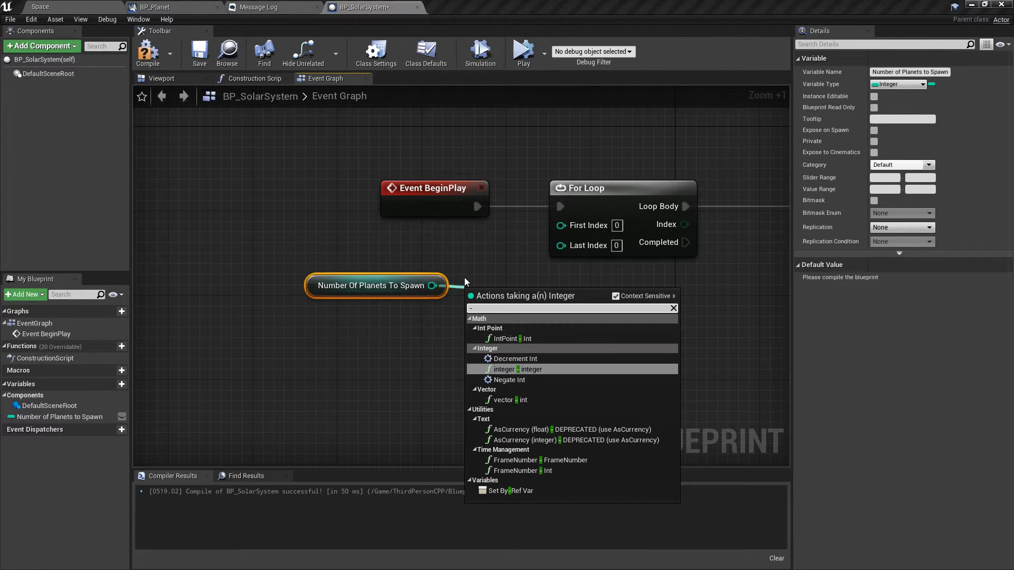
pyautogui.click(524, 369)
pyautogui.moveTo(534, 298); pyautogui.dragTo(561, 245)
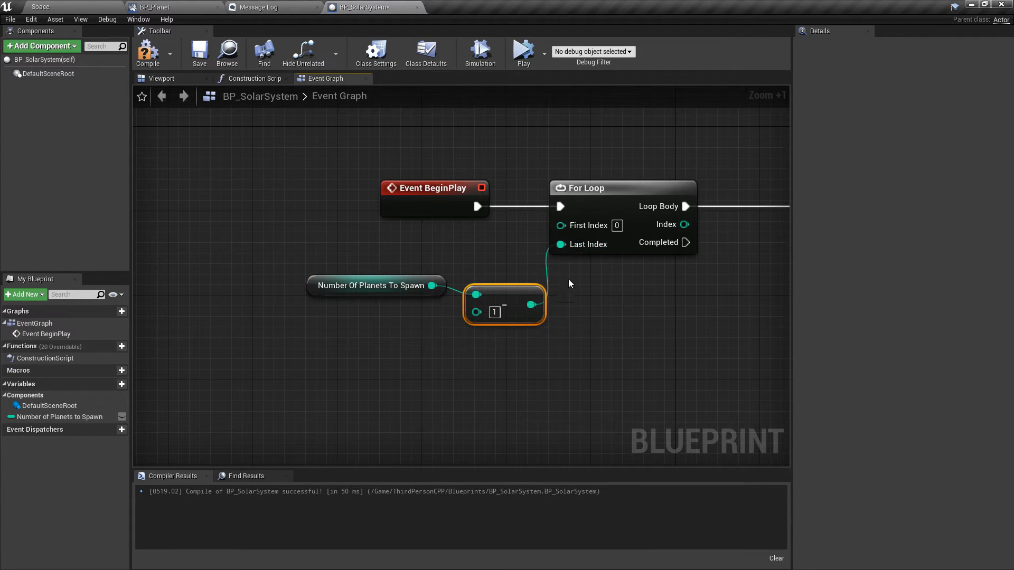
pyautogui.moveTo(369, 236); pyautogui.dragTo(520, 306)
pyautogui.moveTo(523, 289); pyautogui.dragTo(480, 235)
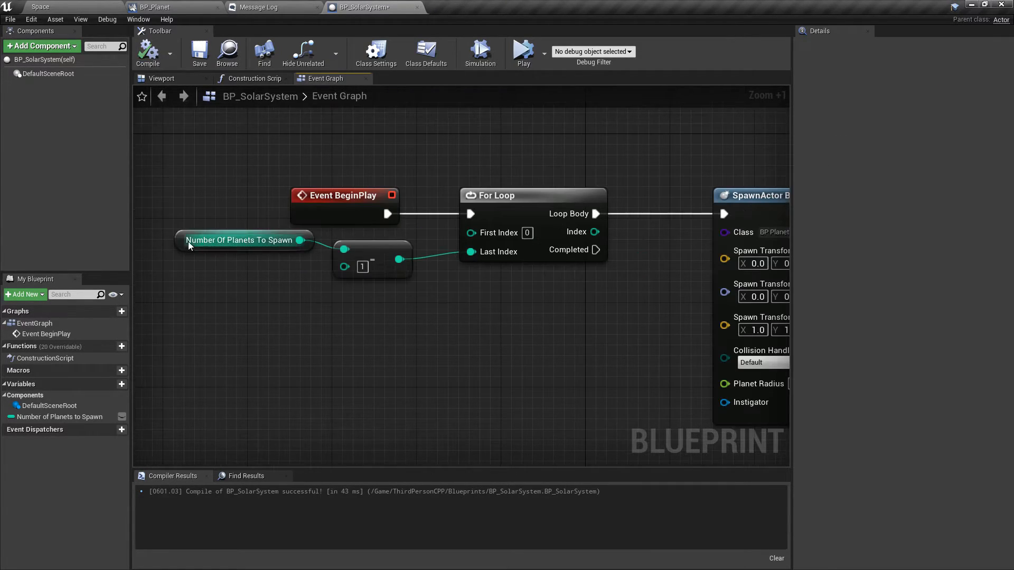
# Make the Number of Planets to Spawn variable instance editable, with a default value of 1
pyautogui.click(180, 241)
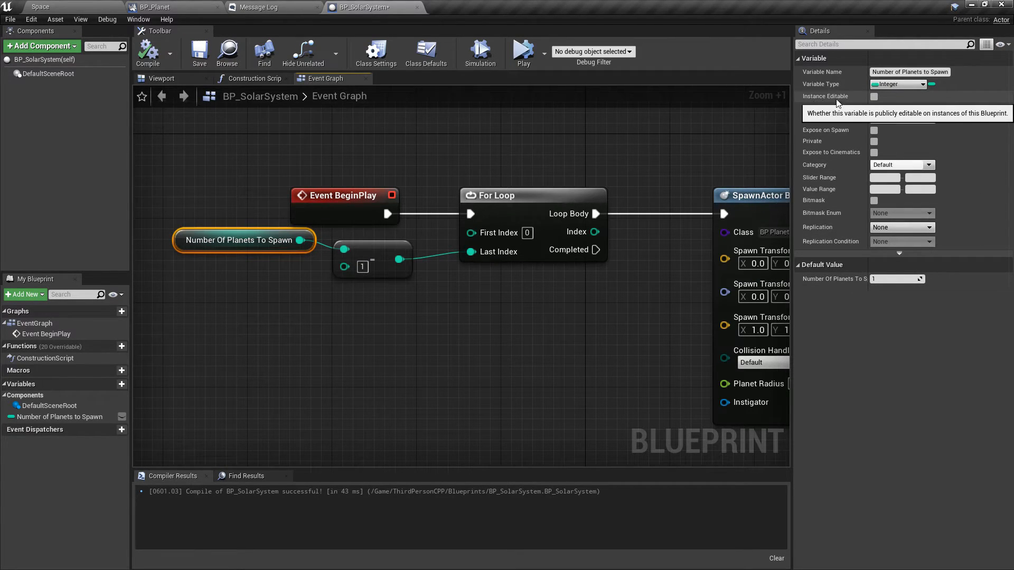
pyautogui.click(874, 96)
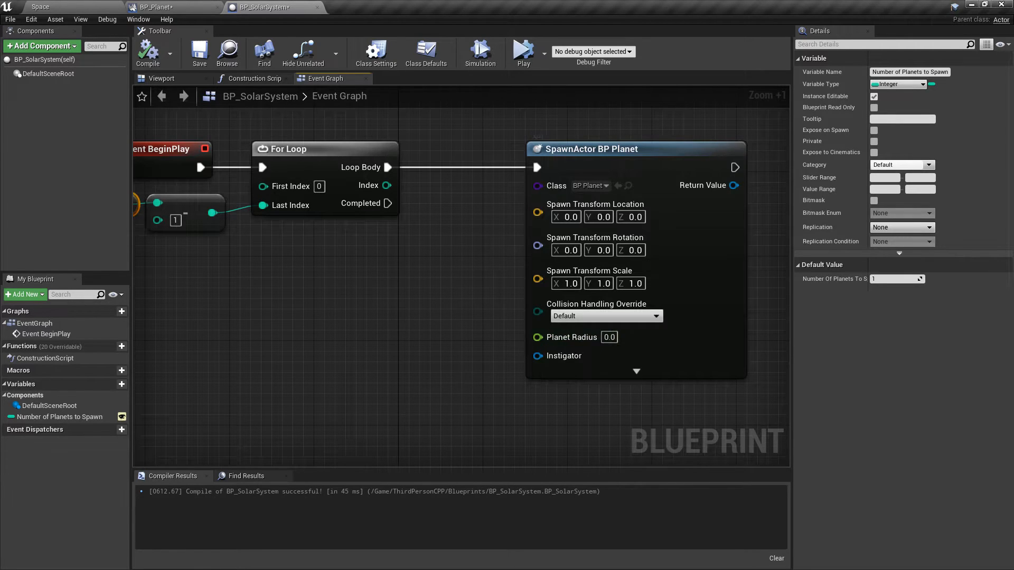
# Add a Random Float in Range node and connect its return value to the spawn node's Planet Radius
pyautogui.moveTo(410, 319); pyautogui.dragTo(489, 284, button='right')
pyautogui.rightClick(408, 315)
pyautogui.write('random')
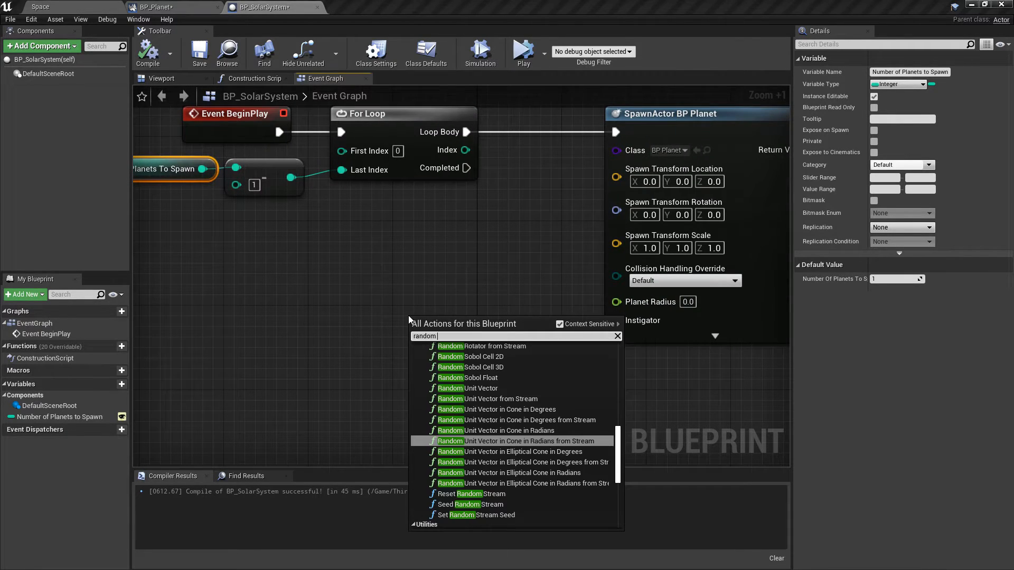
pyautogui.write(' float')
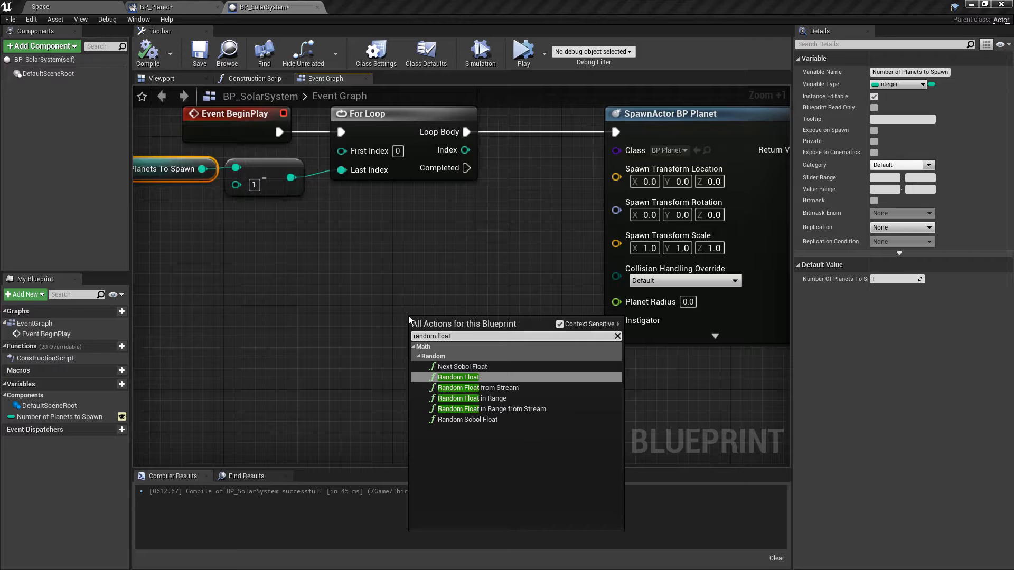
pyautogui.click(499, 399)
pyautogui.moveTo(480, 323); pyautogui.dragTo(538, 306)
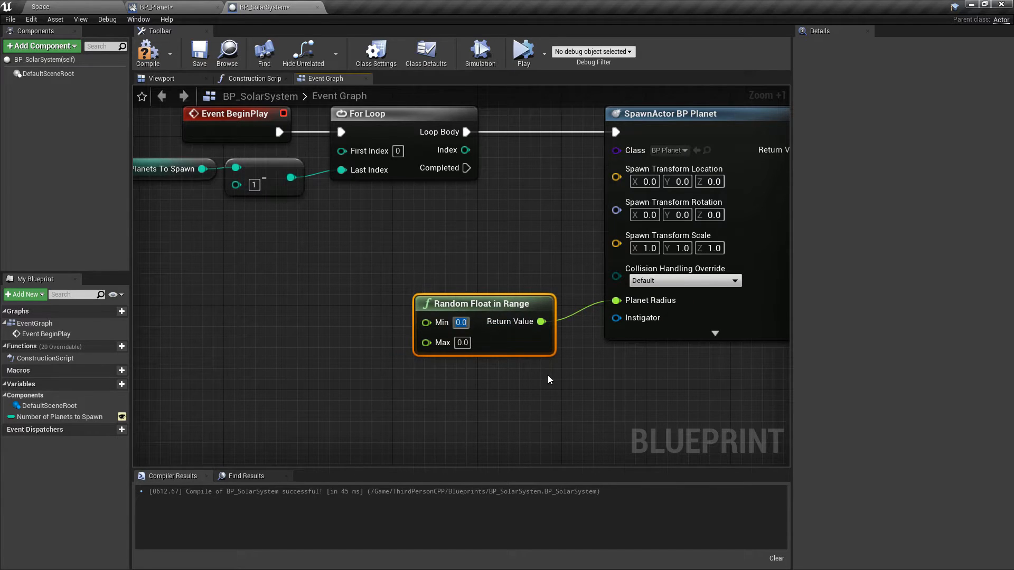
# Set the random float range to Min 1000 and Max 5000, align the node with Planet Radius, and compile
pyautogui.press('BackSpace')
pyautogui.write('1000')
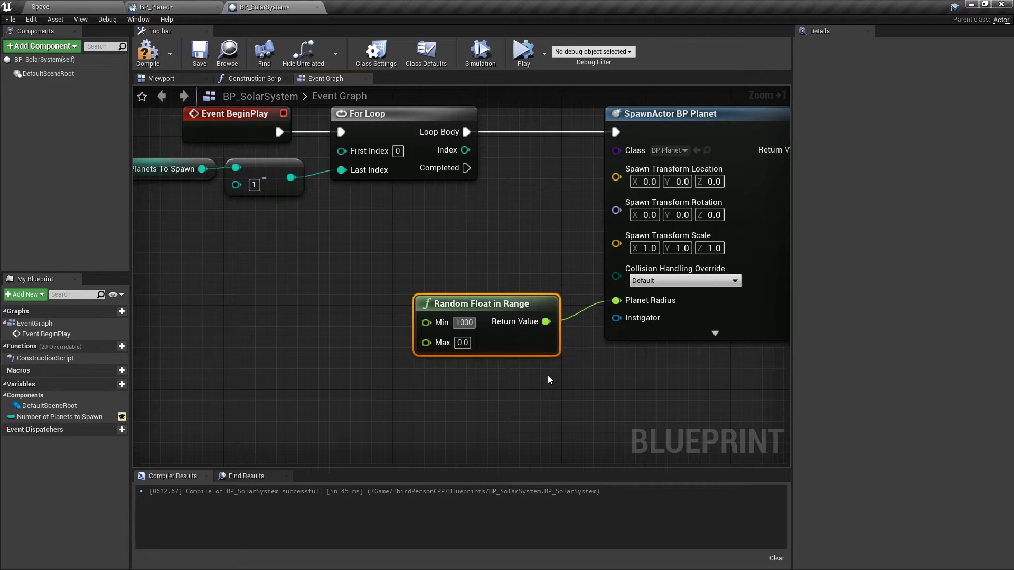
pyautogui.press('Tab')
pyautogui.write('5000')
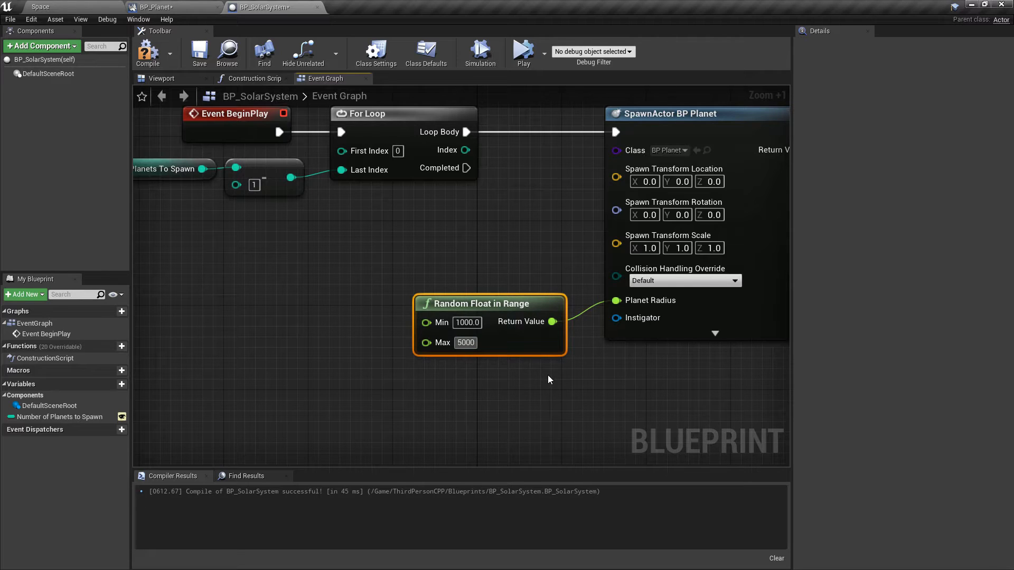
pyautogui.click(548, 376)
pyautogui.moveTo(523, 317); pyautogui.dragTo(531, 298)
pyautogui.moveTo(367, 284); pyautogui.dragTo(356, 336, button='right')
pyautogui.press('F7')
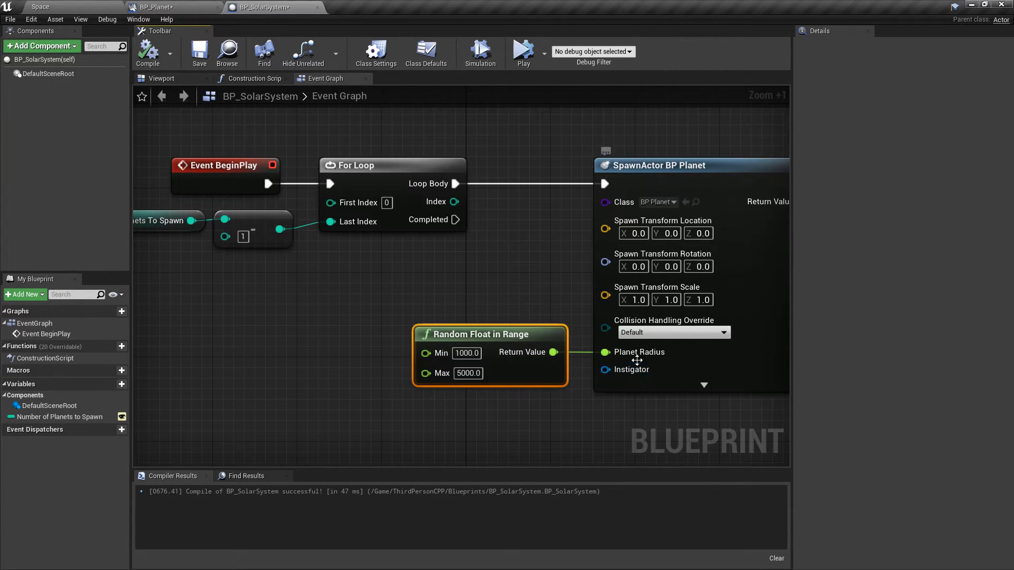
# Split the spawn node's Spawn Transform Location into separate X, Y and Z inputs and reposition the nodes to make room
pyautogui.moveTo(509, 336); pyautogui.dragTo(510, 400)
pyautogui.moveTo(471, 296); pyautogui.dragTo(459, 299, button='right')
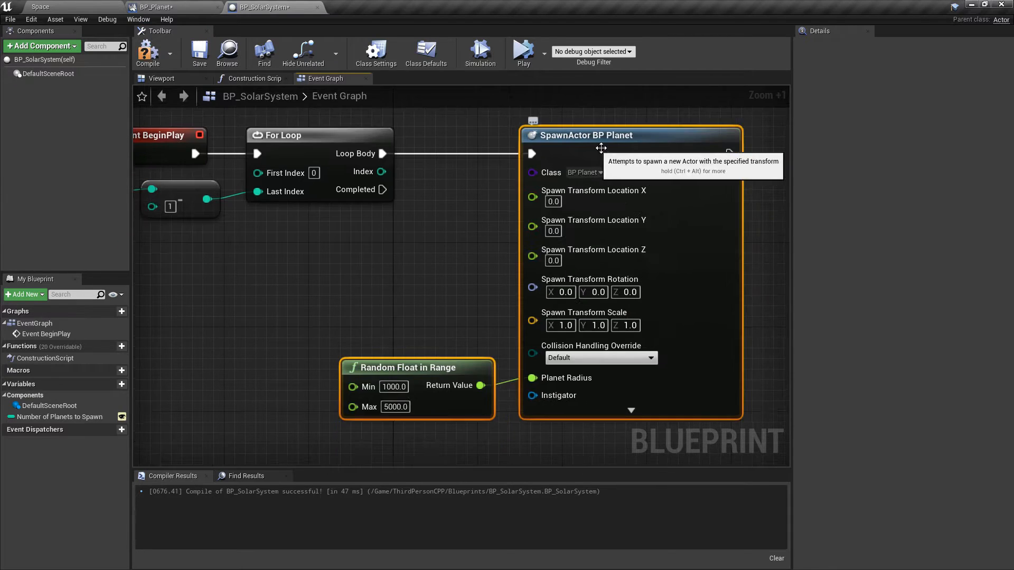
pyautogui.moveTo(595, 148); pyautogui.dragTo(669, 148)
pyautogui.click(537, 269)
# Duplicate the Random Float in Range node and connect the copy's return value to Spawn Transform Location X, Y and Z
pyautogui.click(525, 373)
pyautogui.hotkey('ctrl', 'c')
pyautogui.moveTo(416, 269); pyautogui.dragTo(570, 325, button='right')
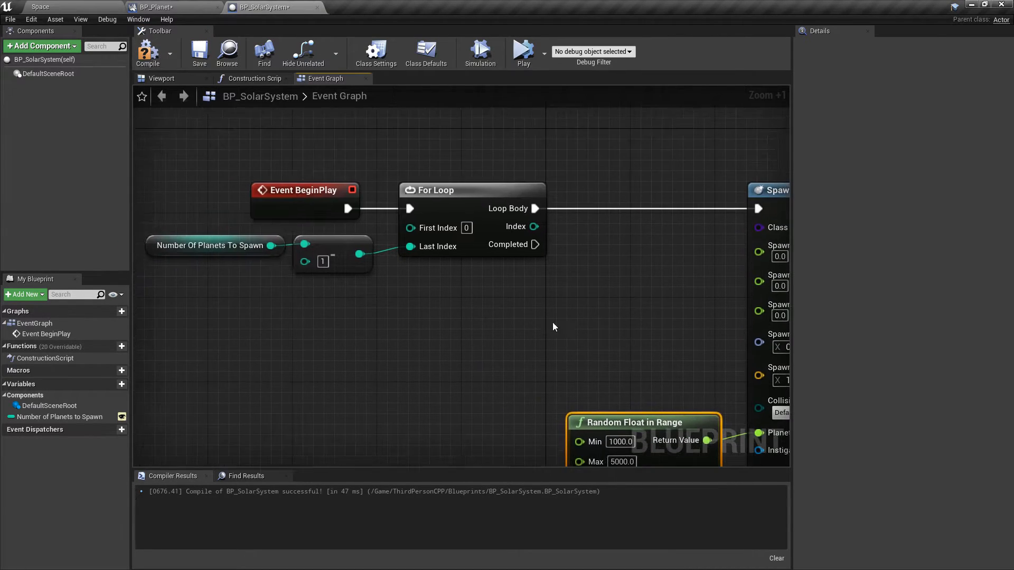
pyautogui.hotkey('ctrl', 'v')
pyautogui.moveTo(629, 300); pyautogui.dragTo(450, 308, button='right')
pyautogui.moveTo(452, 310); pyautogui.dragTo(580, 295)
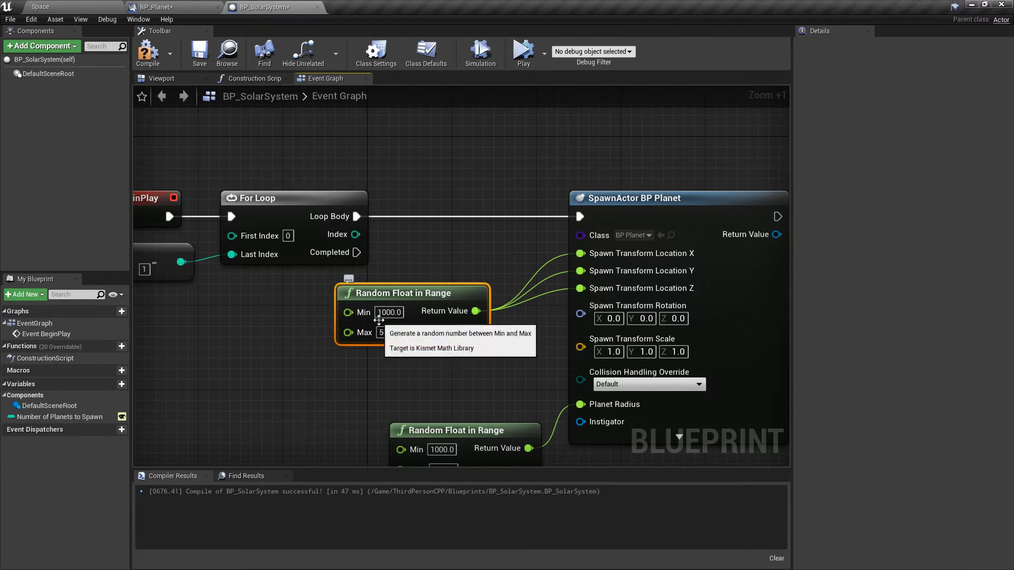
# Set the location's random float range to Min 100000 and Max 500000
pyautogui.hotkey('ctrl', 'a')
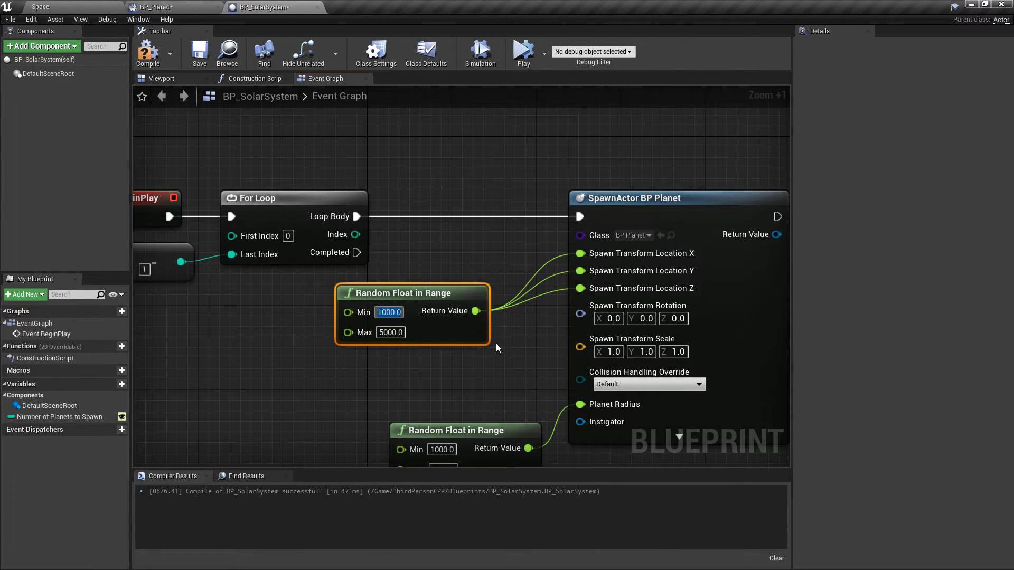
pyautogui.write('100000')
pyautogui.press('Tab')
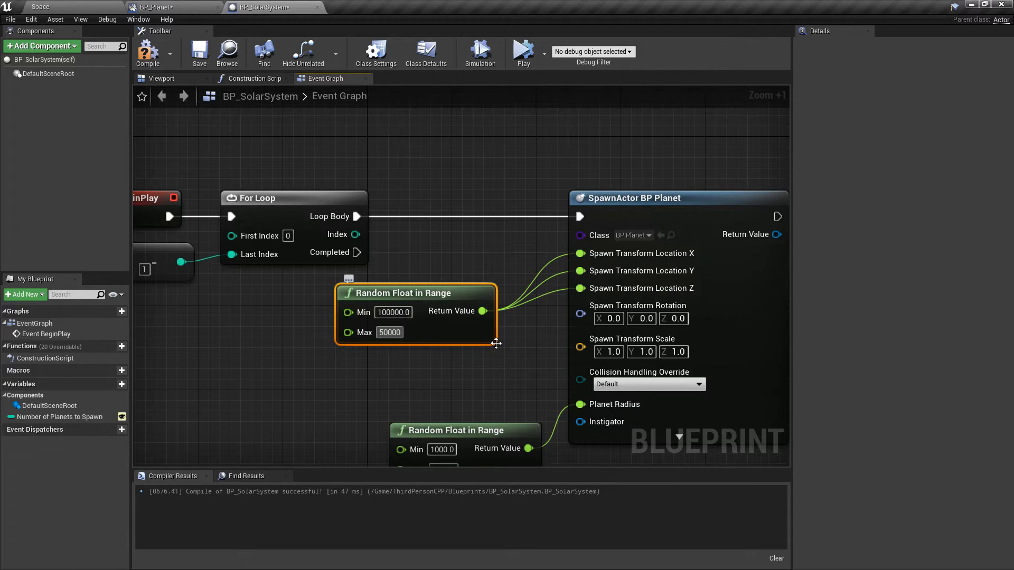
pyautogui.write('500000')
pyautogui.press('Return')
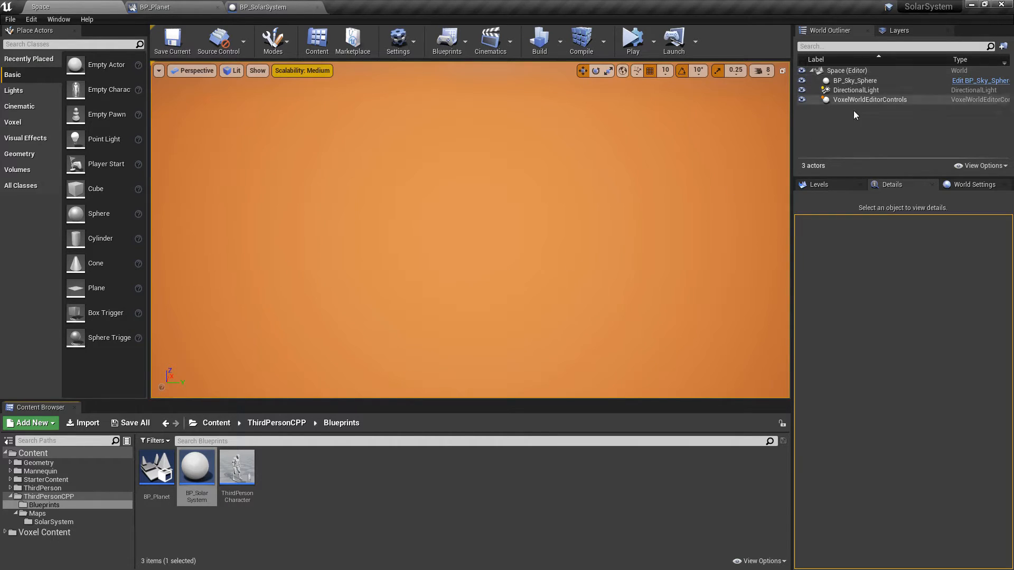
# Place a BP_SolarSystem actor from the Blueprints folder in the Space level, clear the details filter and reset its location to the origin
pyautogui.click(257, 511)
pyautogui.click(57, 514)
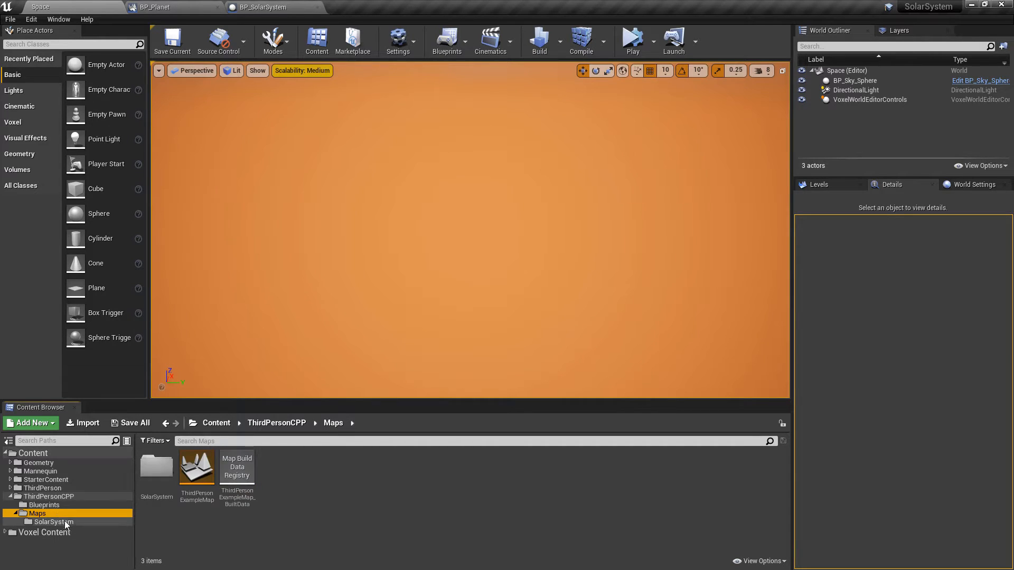
pyautogui.click(49, 505)
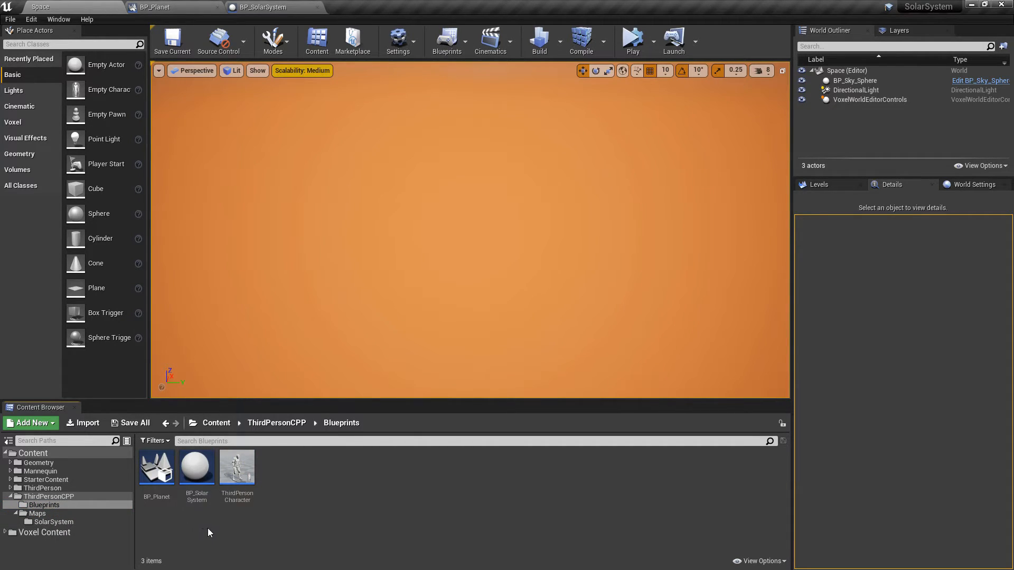
pyautogui.moveTo(198, 469); pyautogui.dragTo(488, 230)
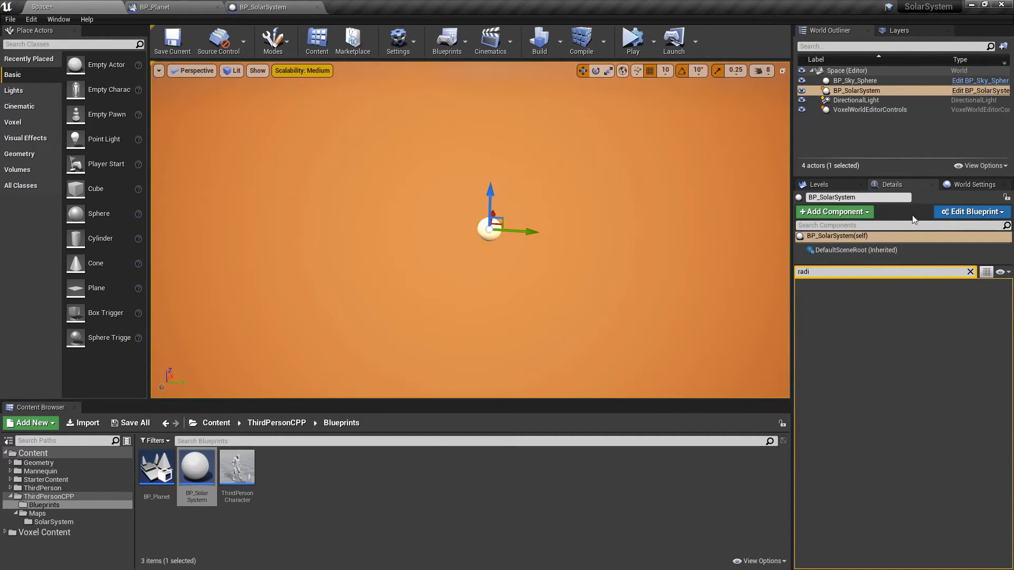
pyautogui.click(970, 272)
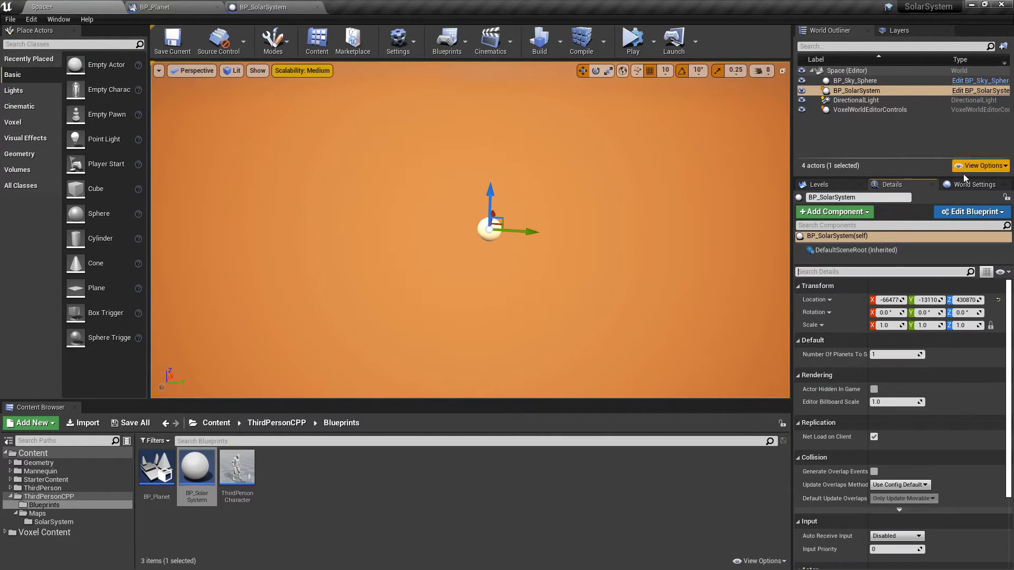
pyautogui.click(998, 300)
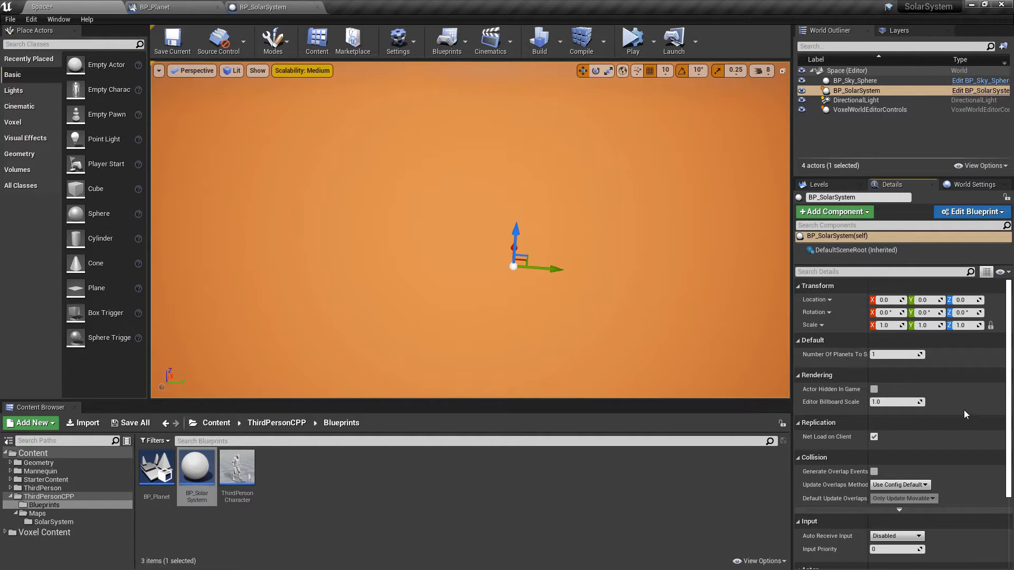
# Set the placed actor's Number of Planets To Spawn to 5 and start simulating the level
pyautogui.scroll(-4, 953, 385)
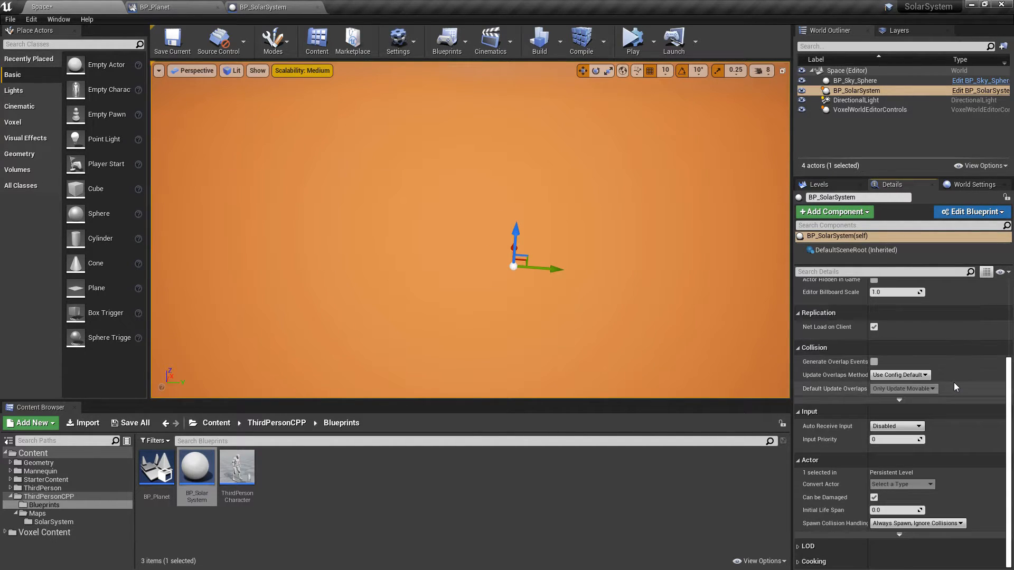
pyautogui.scroll(4, 954, 383)
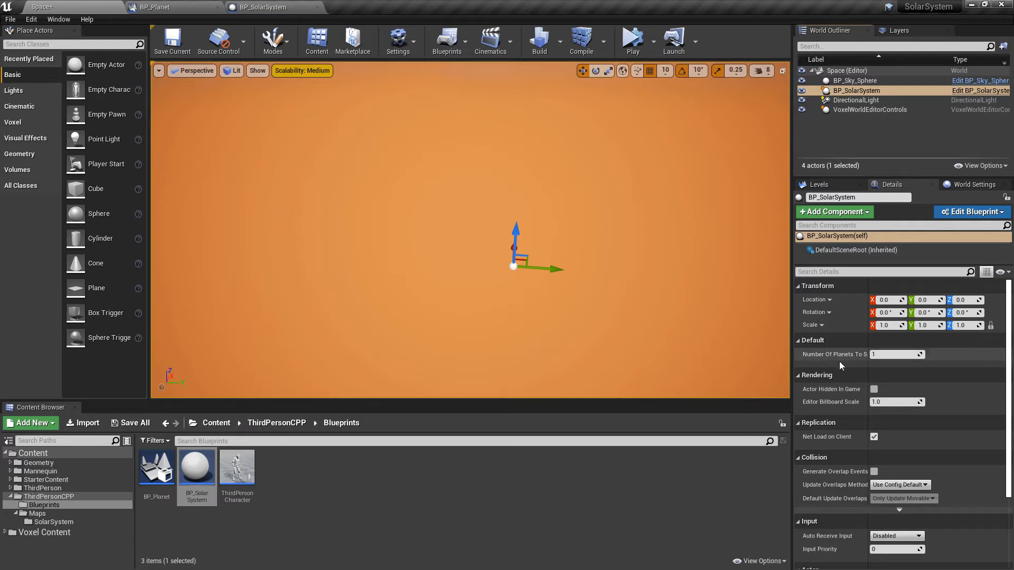
pyautogui.click(891, 354)
pyautogui.click(654, 41)
pyautogui.click(632, 40)
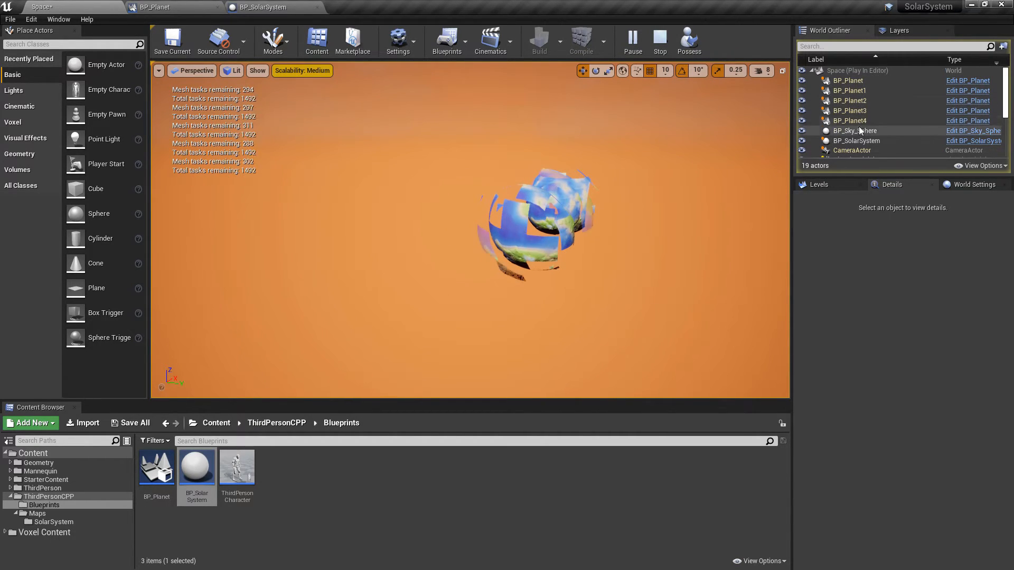
# Inspect the spawned planets BP_Planet and BP_Planet3 up close, and stop the simulation
pyautogui.click(864, 90)
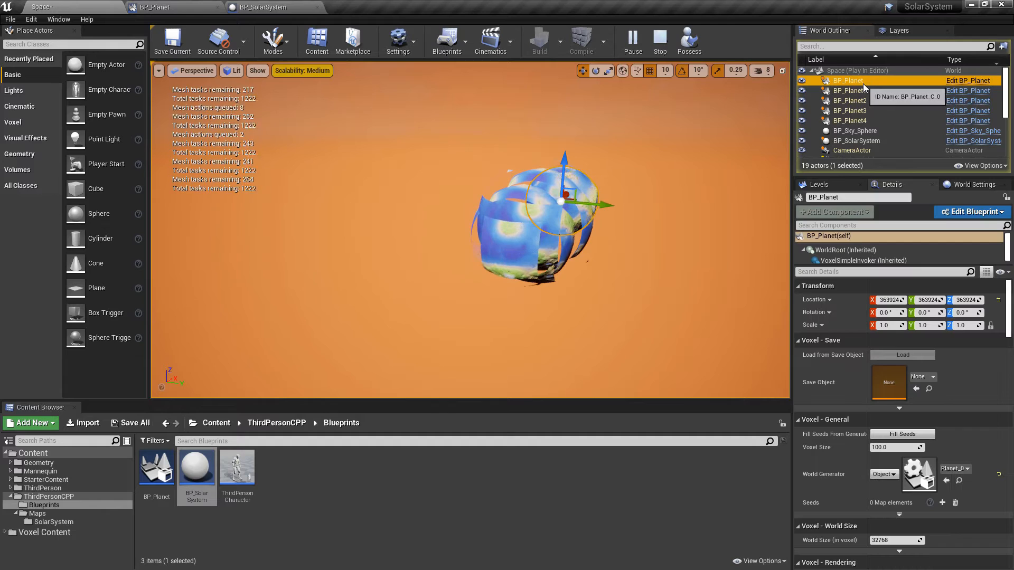
pyautogui.click(856, 108)
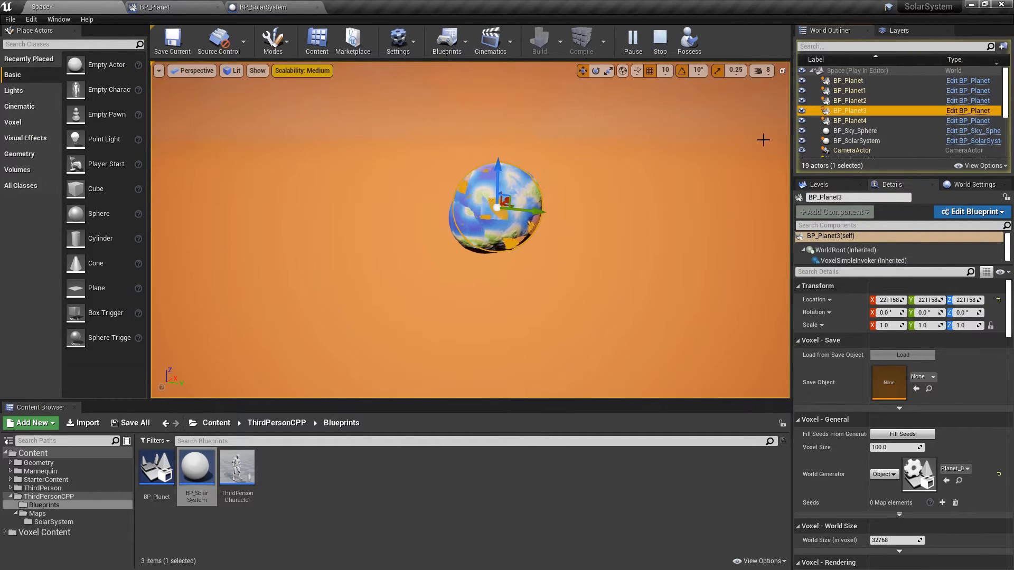
pyautogui.click(661, 42)
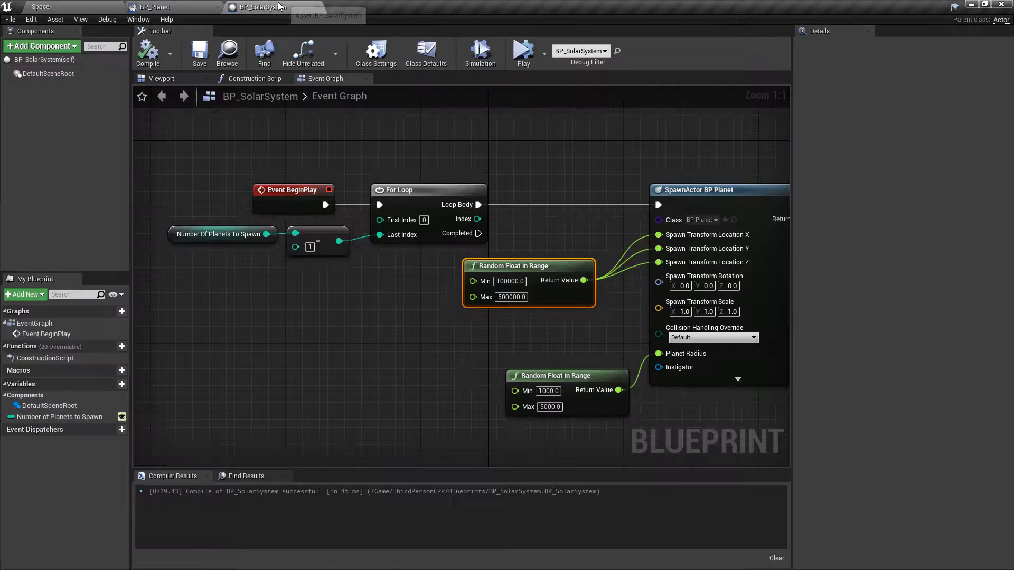
# In BP_SolarSystem, raise the location's random float range to Min 1000000 and Max 5000000, and compile
pyautogui.moveTo(434, 244); pyautogui.dragTo(430, 319, button='right')
pyautogui.click(479, 289)
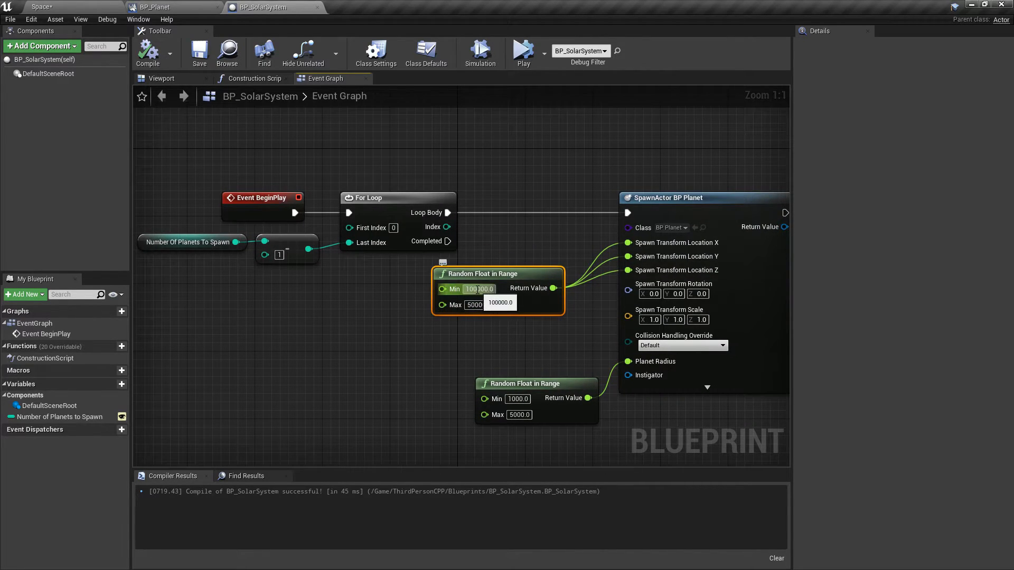
pyautogui.write('0')
pyautogui.press('Tab')
pyautogui.write('0')
pyautogui.press('Return')
pyautogui.click(155, 58)
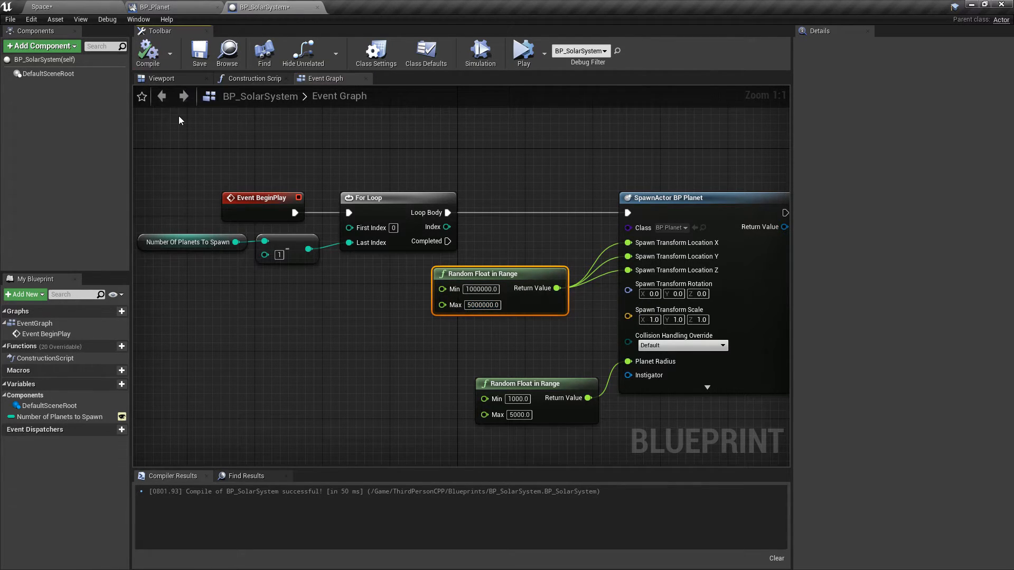
# Simulate the Space level again, fly around the spawned planets to check their spacing, and stop the simulation
pyautogui.click(84, 8)
pyautogui.click(632, 41)
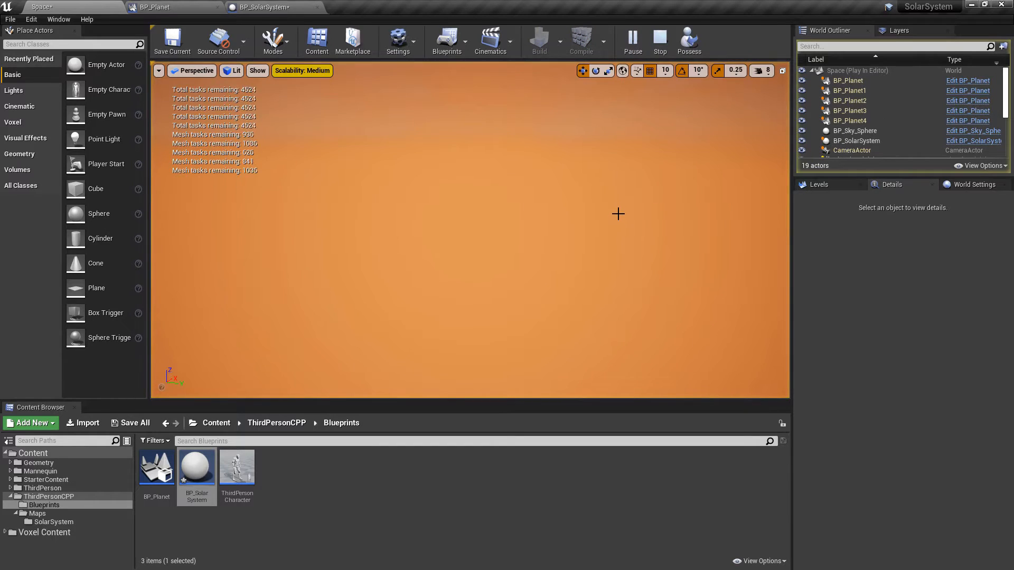
pyautogui.click(858, 82)
pyautogui.moveTo(638, 155); pyautogui.dragTo(699, 136, button='right')
pyautogui.press('w')
pyautogui.press('w')
pyautogui.press('a')
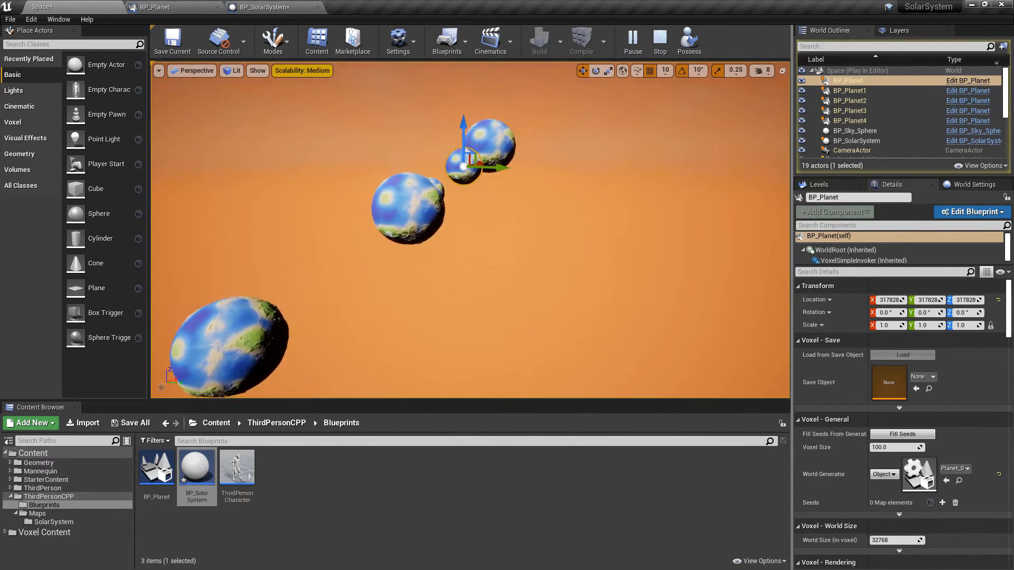
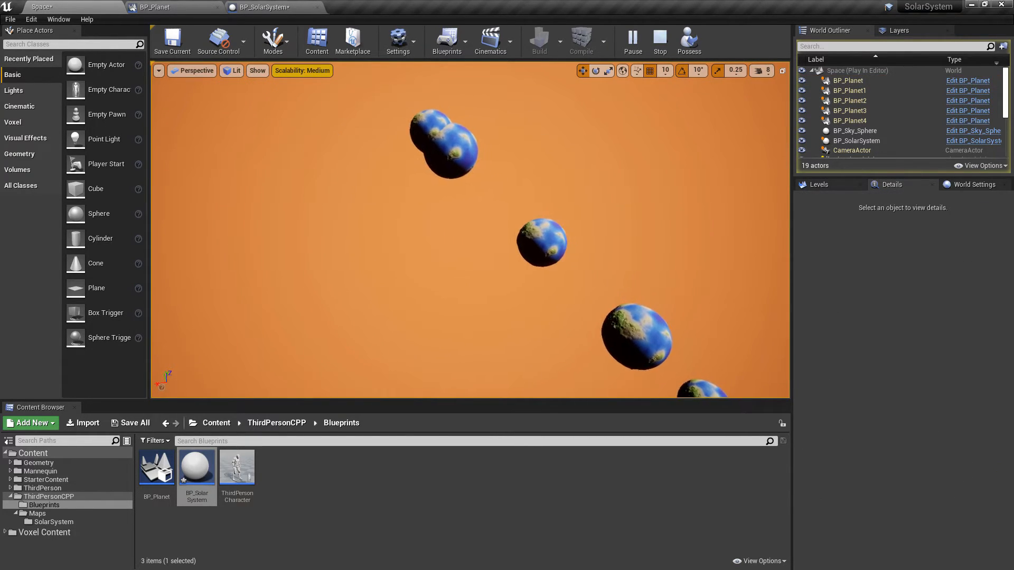
pyautogui.click(660, 39)
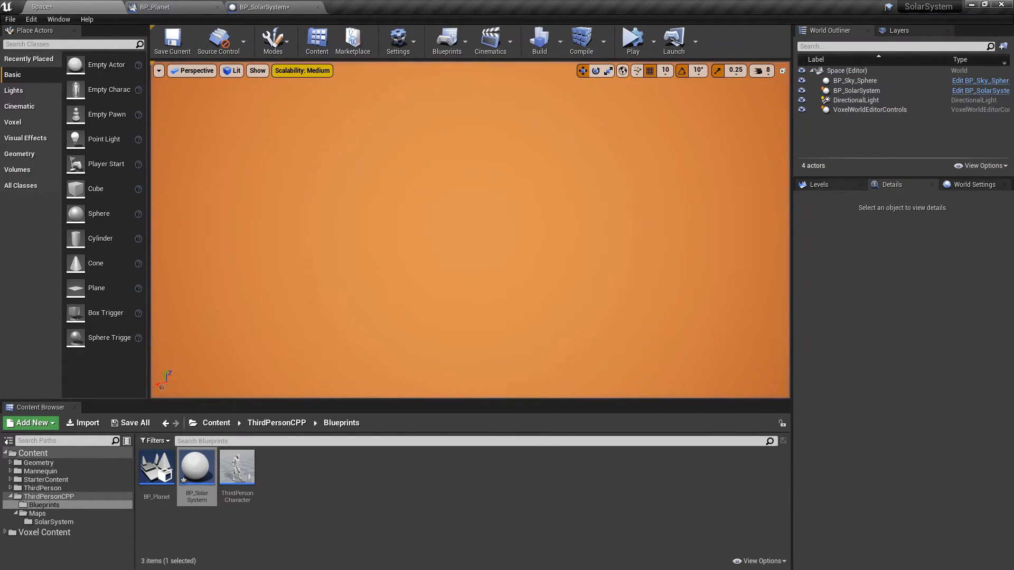
# Create a folder named Materials inside ThirdPersonCPP and open it
pyautogui.click(69, 496)
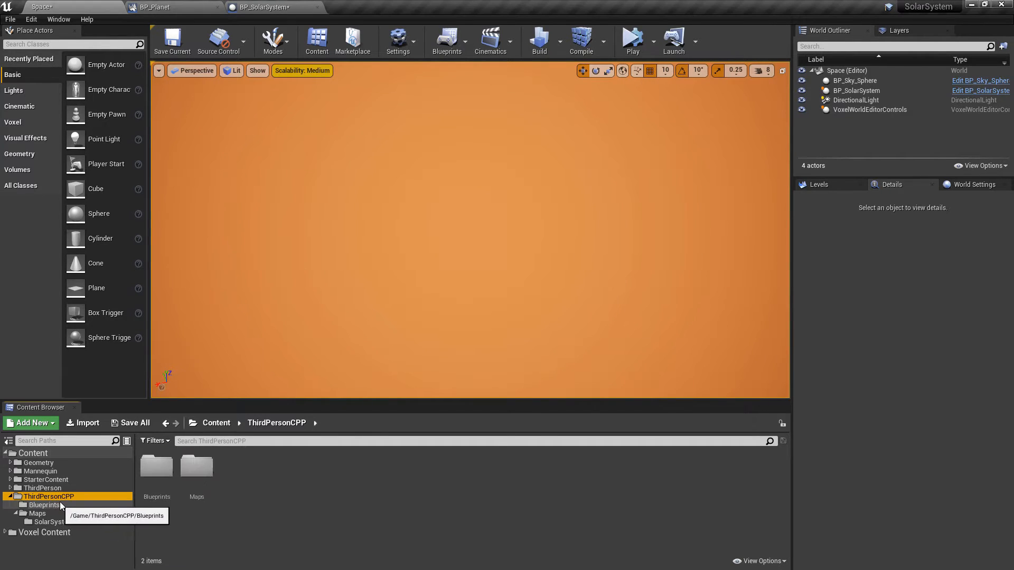
pyautogui.click(58, 506)
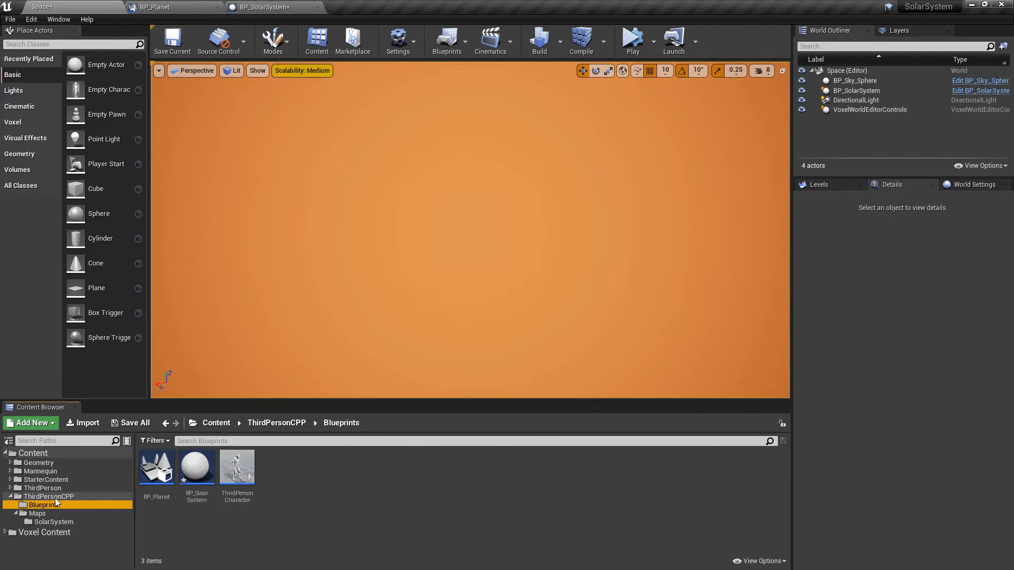
pyautogui.click(59, 496)
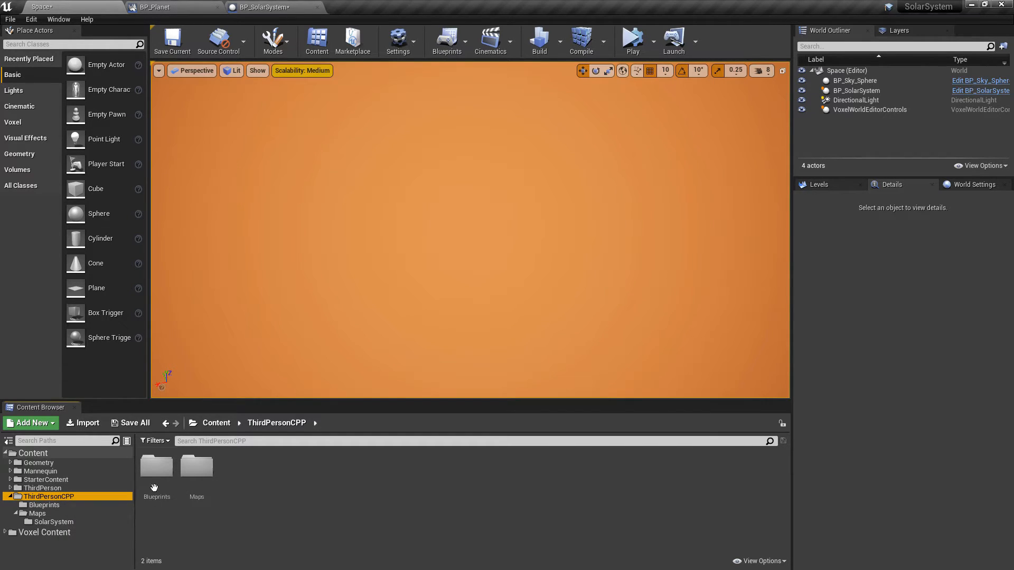
pyautogui.rightClick(265, 495)
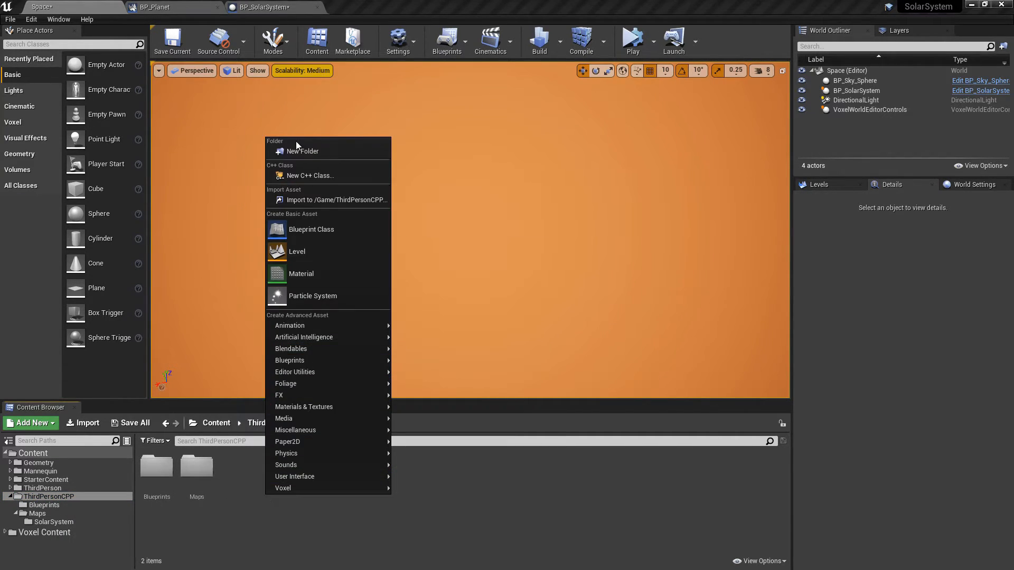
pyautogui.click(298, 151)
pyautogui.write('Materials')
pyautogui.press('Return')
pyautogui.press('Return')
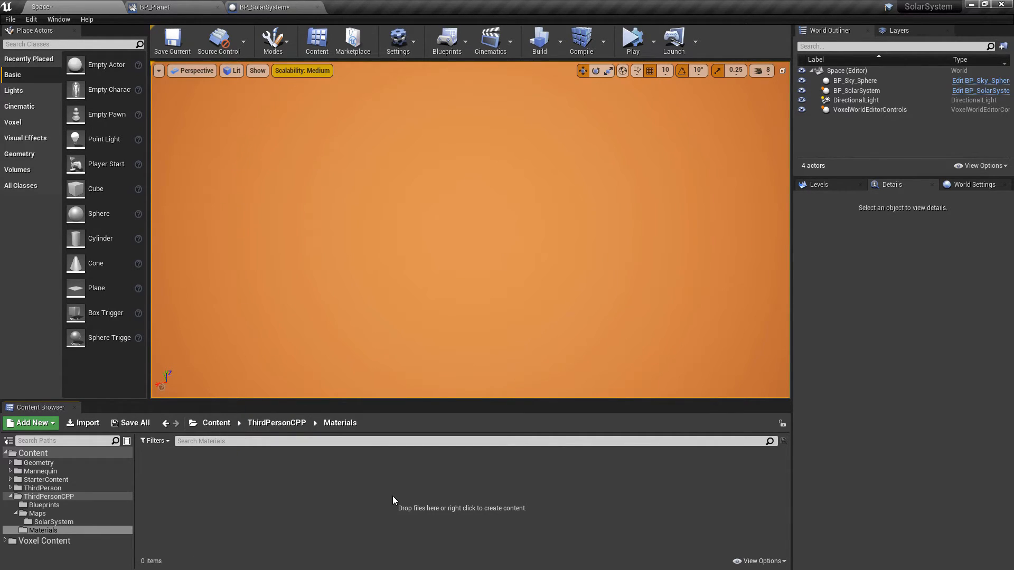
# Create a material named M_Sun in the Materials folder and open it for editing
pyautogui.rightClick(309, 506)
pyautogui.click(362, 283)
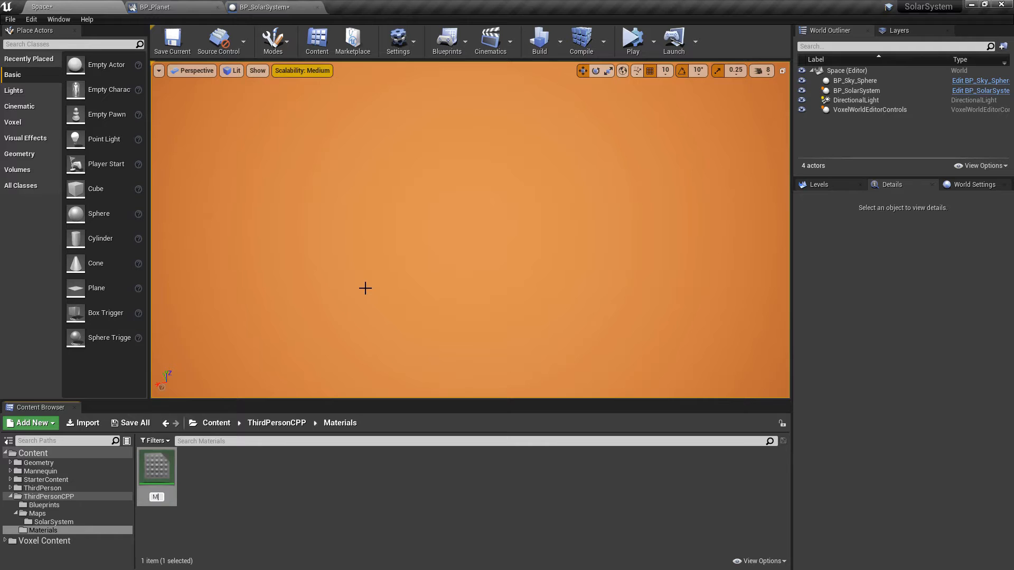
pyautogui.press('Return')
pyautogui.press('Return')
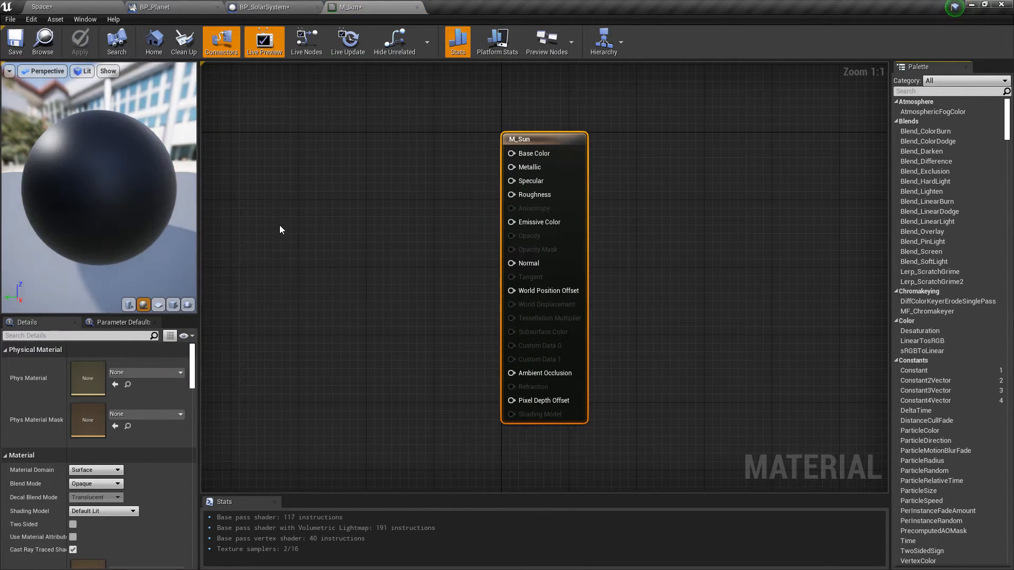
# Add a Constant3Vector node to the material graph and convert it to a parameter named Color
pyautogui.click(324, 233)
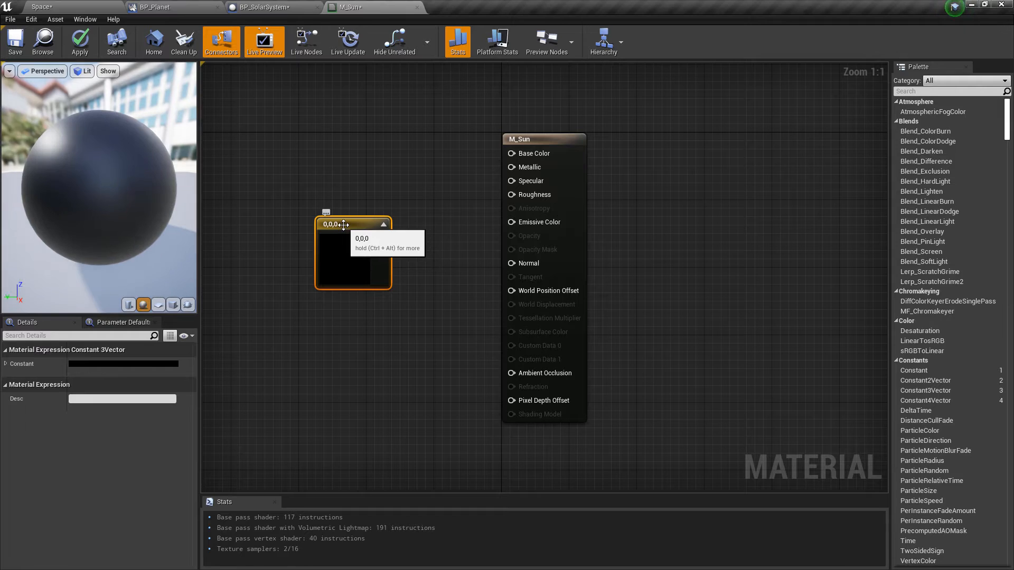
pyautogui.rightClick(343, 225)
pyautogui.click(370, 232)
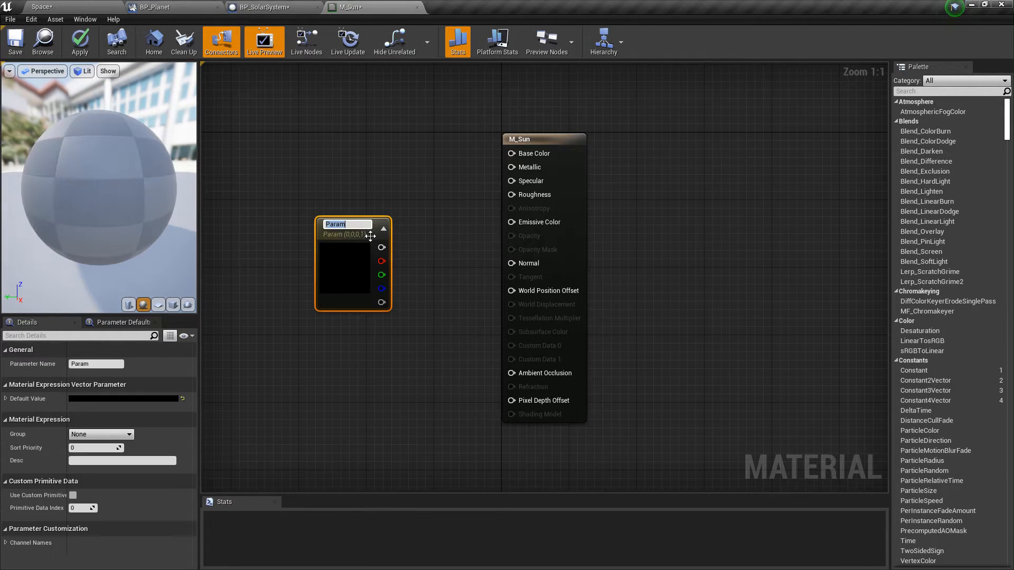
pyautogui.write('Color')
pyautogui.press('Return')
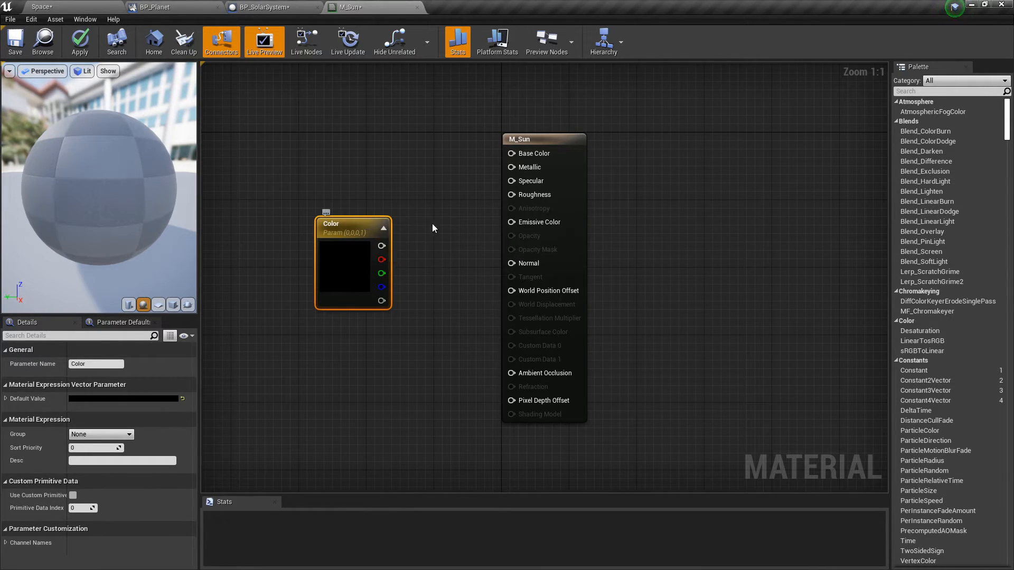
# Feed the Color parameter into input A of a new Multiply node and connect a new Constant node to input B
pyautogui.moveTo(388, 243); pyautogui.dragTo(360, 232)
pyautogui.write('multiply')
pyautogui.press('Return')
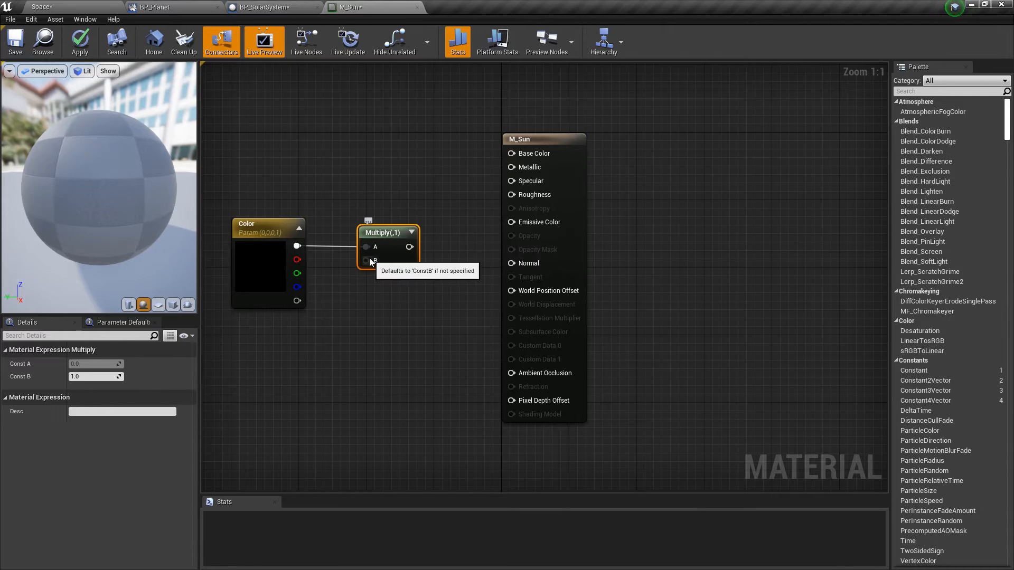
pyautogui.click(282, 351)
pyautogui.moveTo(302, 372); pyautogui.dragTo(372, 261)
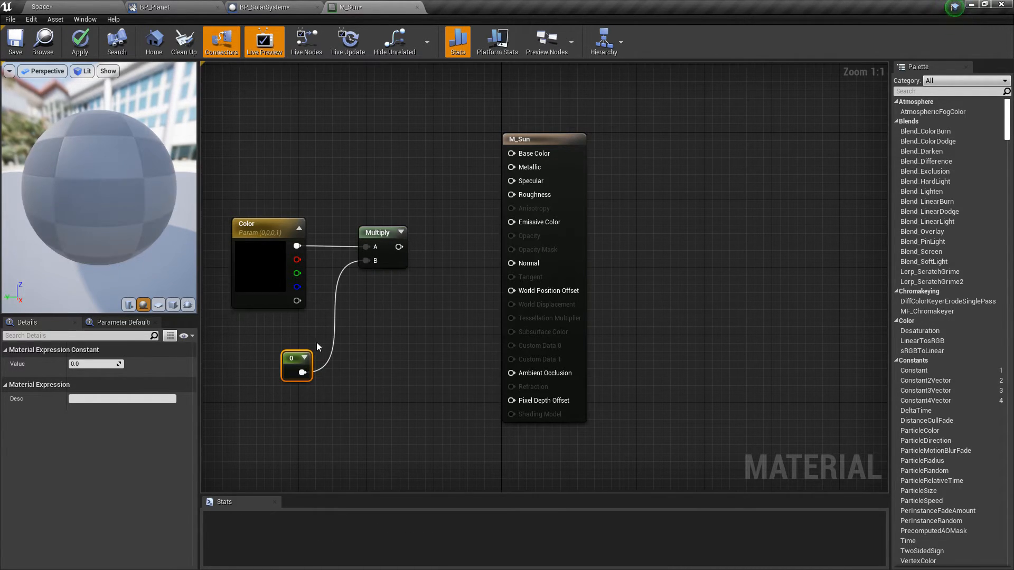
# Convert the Constant node to a parameter named Multiplier and connect the Multiply output to M_Sun's Emissive Color
pyautogui.rightClick(297, 354)
pyautogui.click(318, 364)
pyautogui.write('Multiplier')
pyautogui.press('Return')
pyautogui.moveTo(398, 246); pyautogui.dragTo(515, 222)
pyautogui.moveTo(546, 142); pyautogui.dragTo(536, 169)
pyautogui.moveTo(408, 148); pyautogui.dragTo(500, 146, button='right')
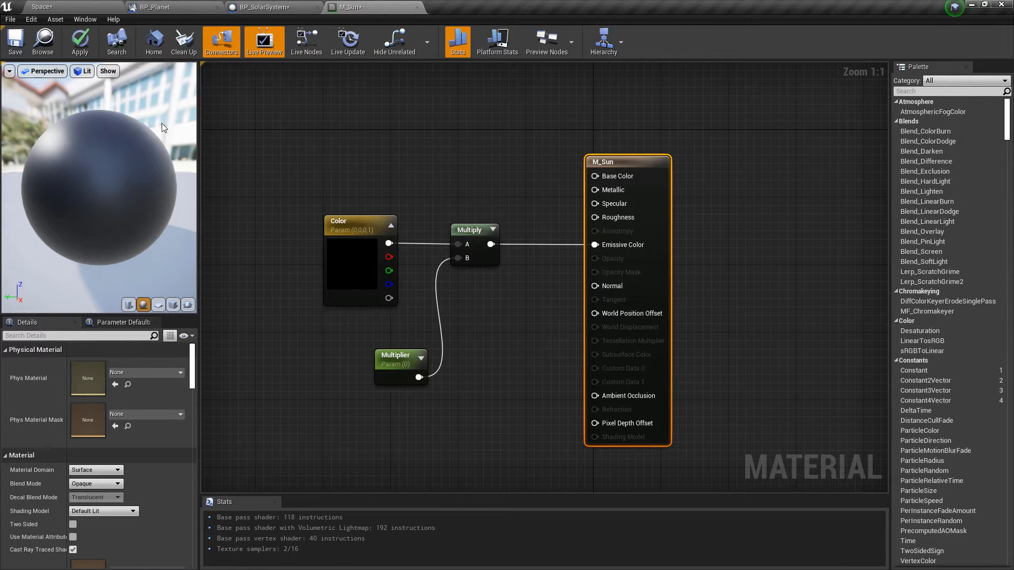
# Try to give the Color parameter an orange default value
pyautogui.click(355, 224)
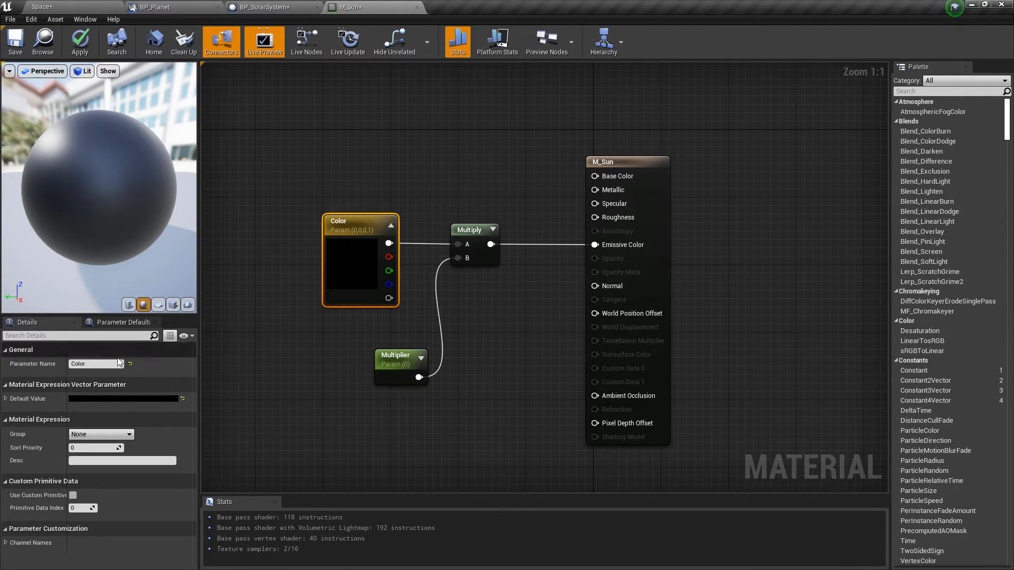
pyautogui.click(136, 400)
pyautogui.click(226, 403)
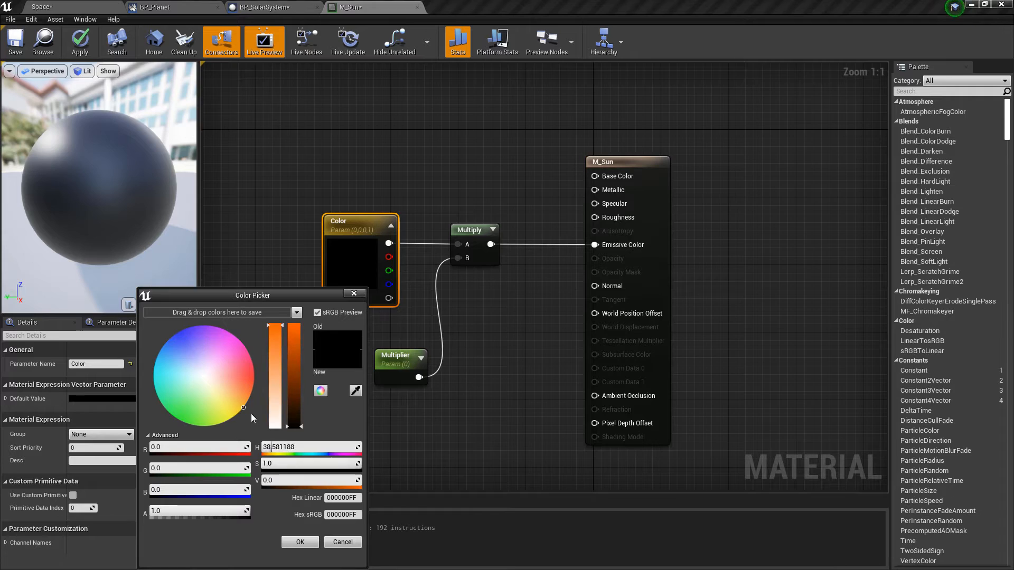
pyautogui.moveTo(275, 356); pyautogui.dragTo(278, 296)
pyautogui.moveTo(236, 416)
pyautogui.mouseDown()
pyautogui.moveTo(223, 423)
pyautogui.moveTo(251, 422)
pyautogui.mouseUp()
pyautogui.click(301, 541)
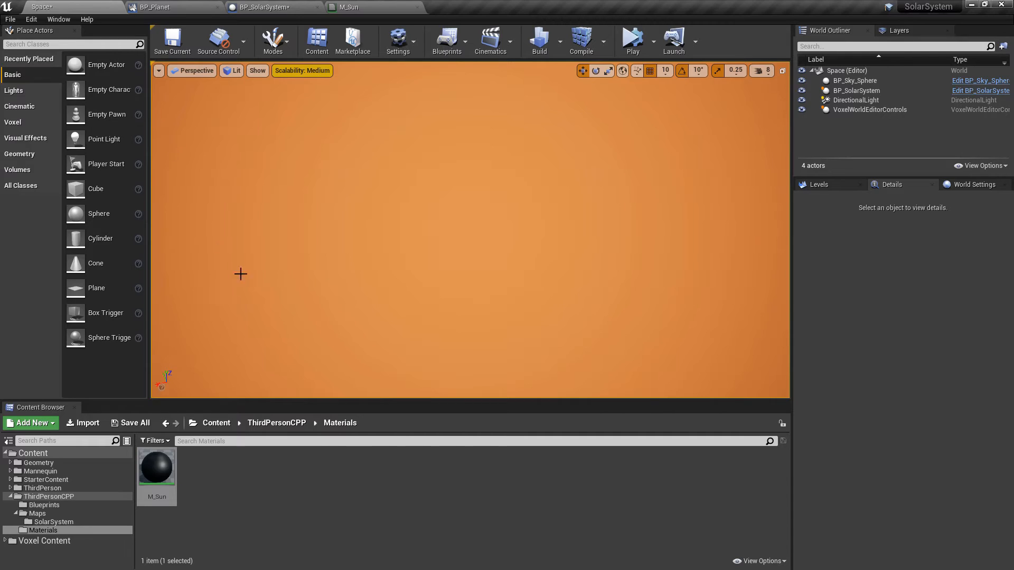
# Create a material instance of M_Sun named MI_Sun and open it for editing
pyautogui.rightClick(167, 465)
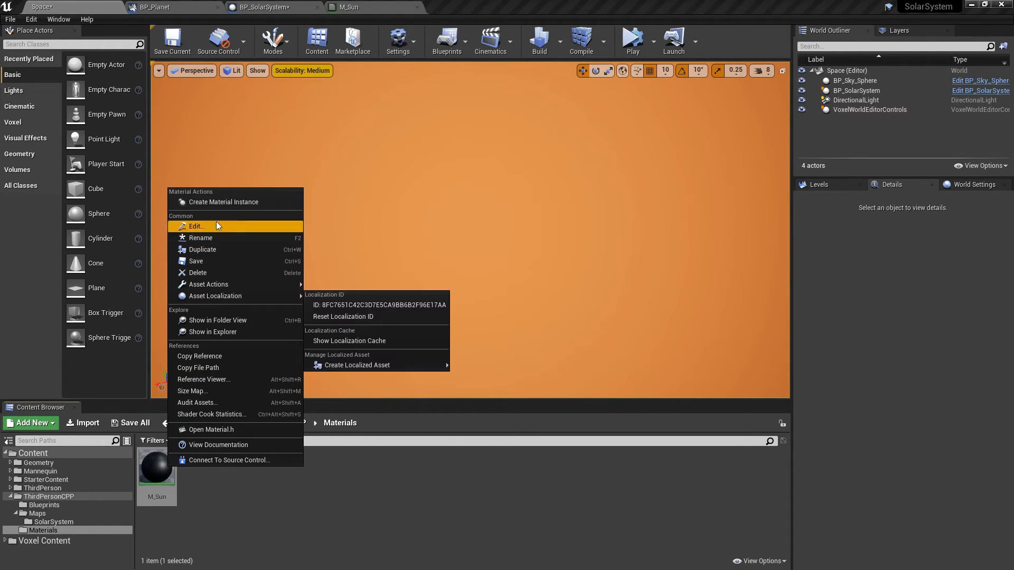
pyautogui.click(240, 201)
pyautogui.write('MI_Sun')
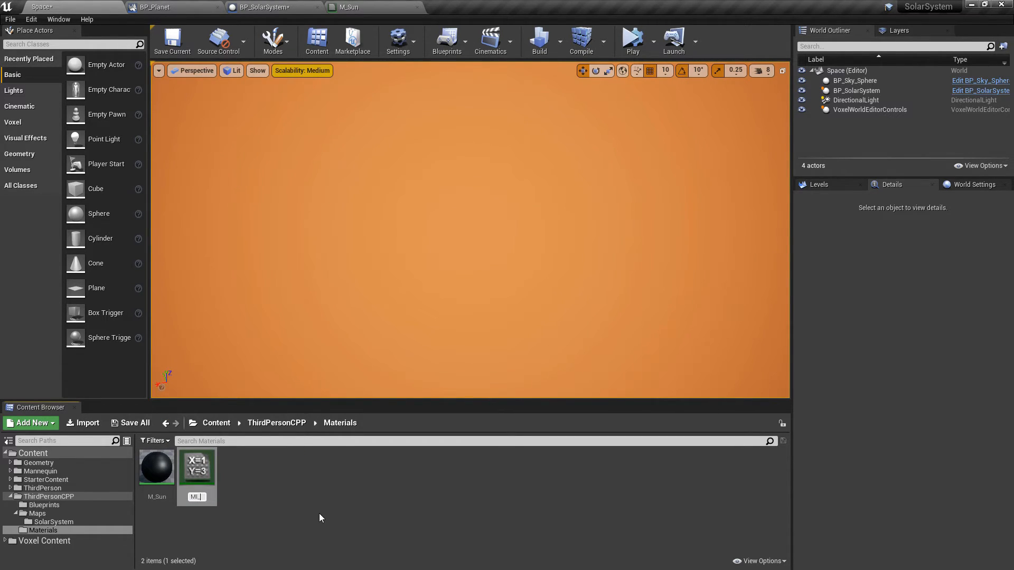
pyautogui.press('Return')
pyautogui.press('Return')
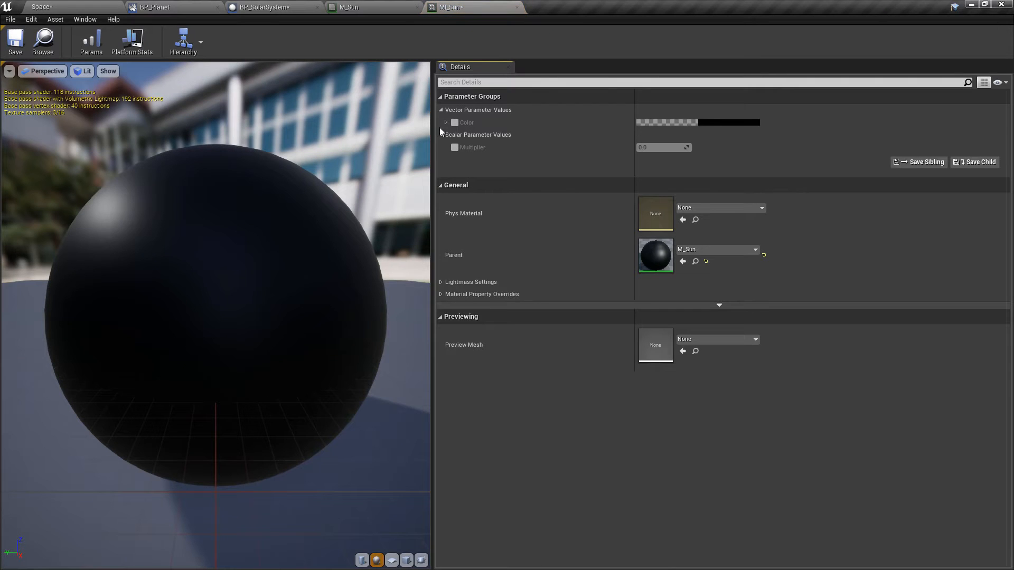
# Override the Color parameter in MI_Sun and pick an orange hue for it
pyautogui.click(454, 124)
pyautogui.click(686, 125)
pyautogui.click(732, 199)
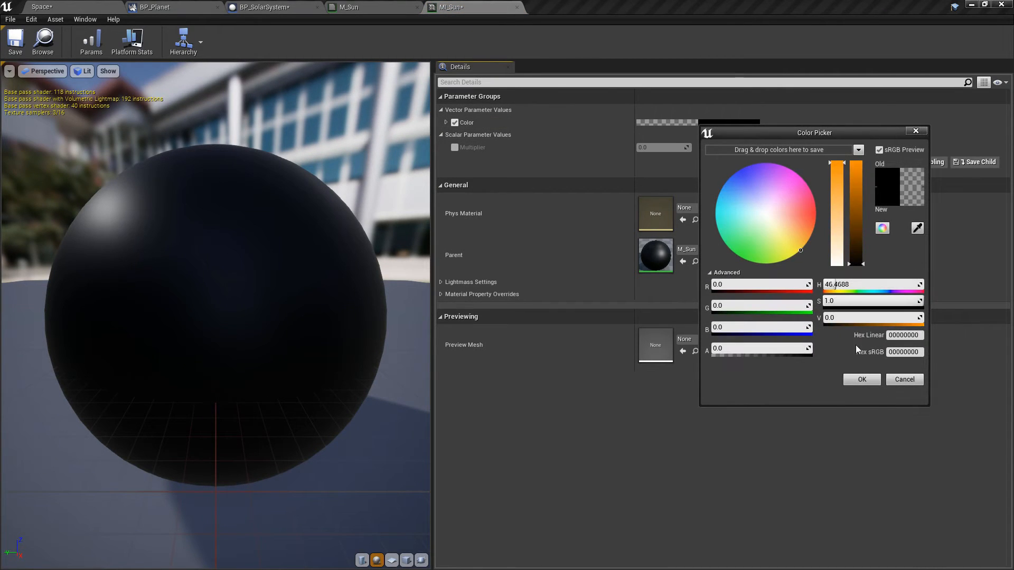
pyautogui.click(871, 382)
# Paste the yellow value (1, 0.823, 0, 1) as the M_Sun vector parameter's default, name the parameter Color, and apply the material
pyautogui.rightClick(132, 401)
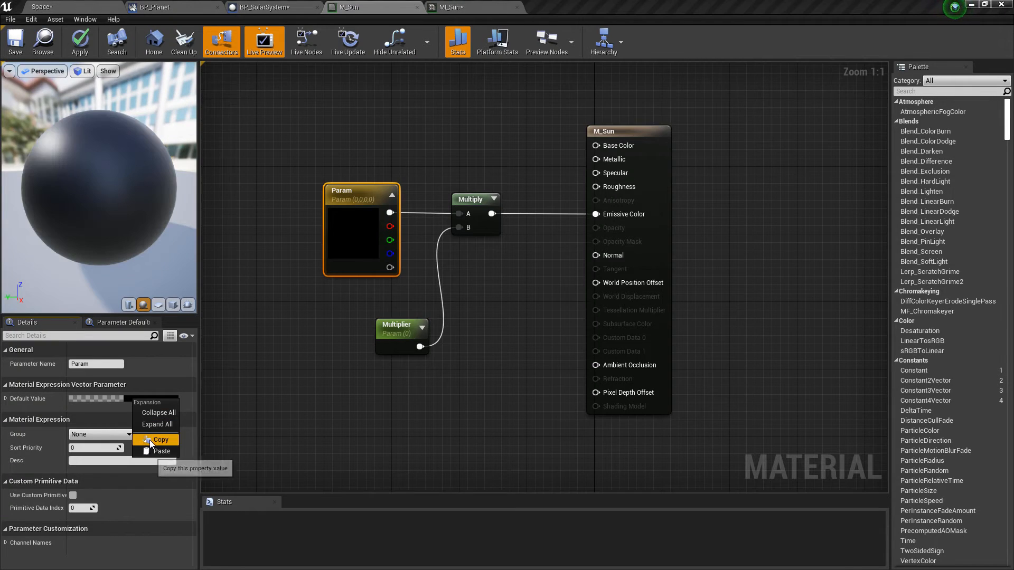
pyautogui.click(161, 451)
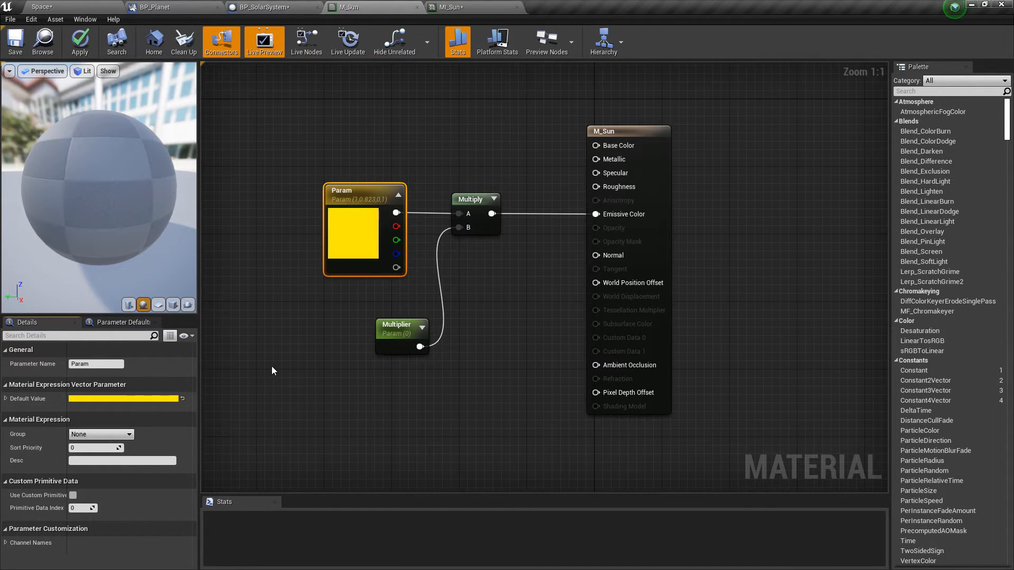
pyautogui.click(286, 273)
pyautogui.click(352, 240)
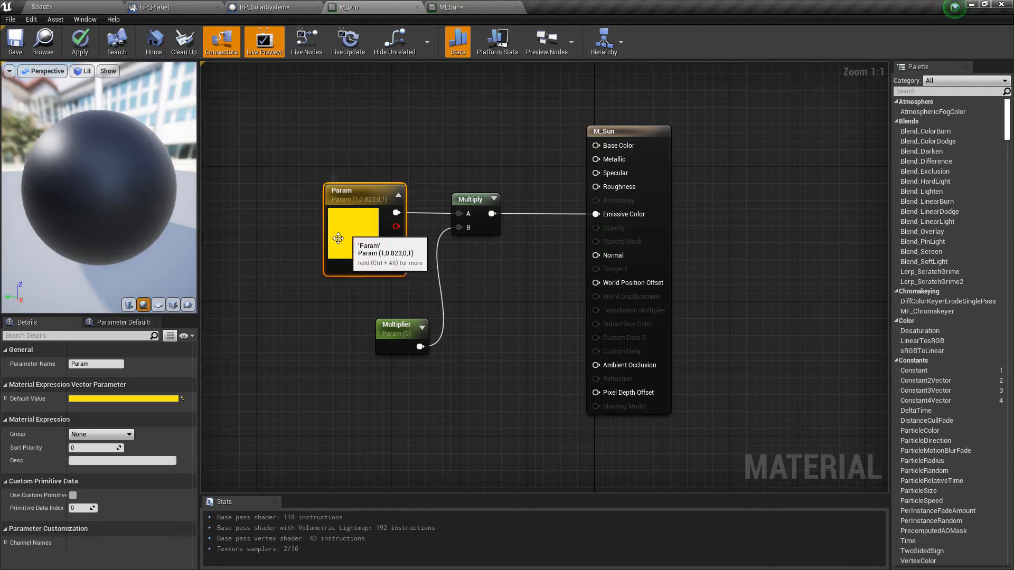
pyautogui.write('Color')
pyautogui.press('Return')
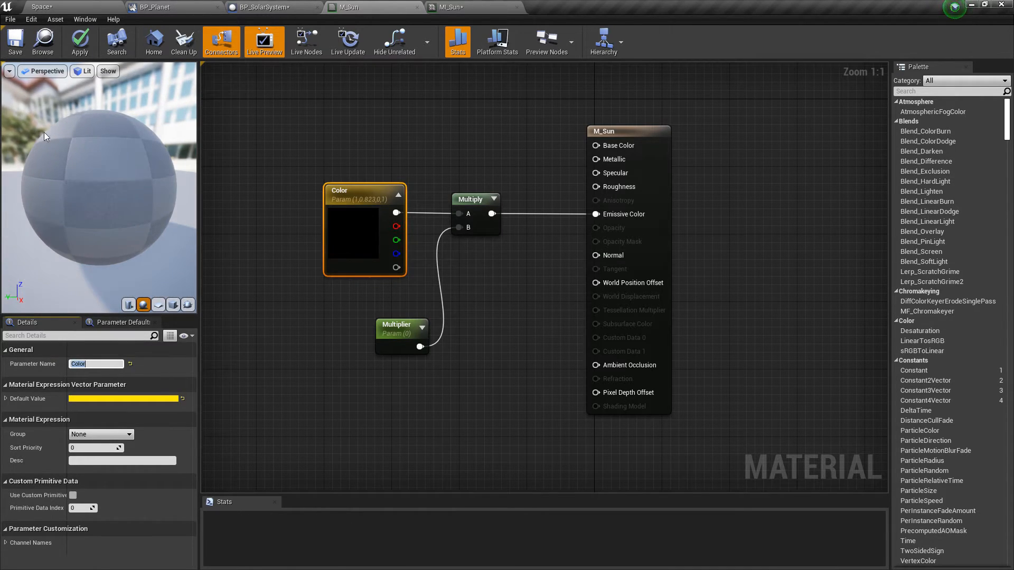
pyautogui.click(80, 47)
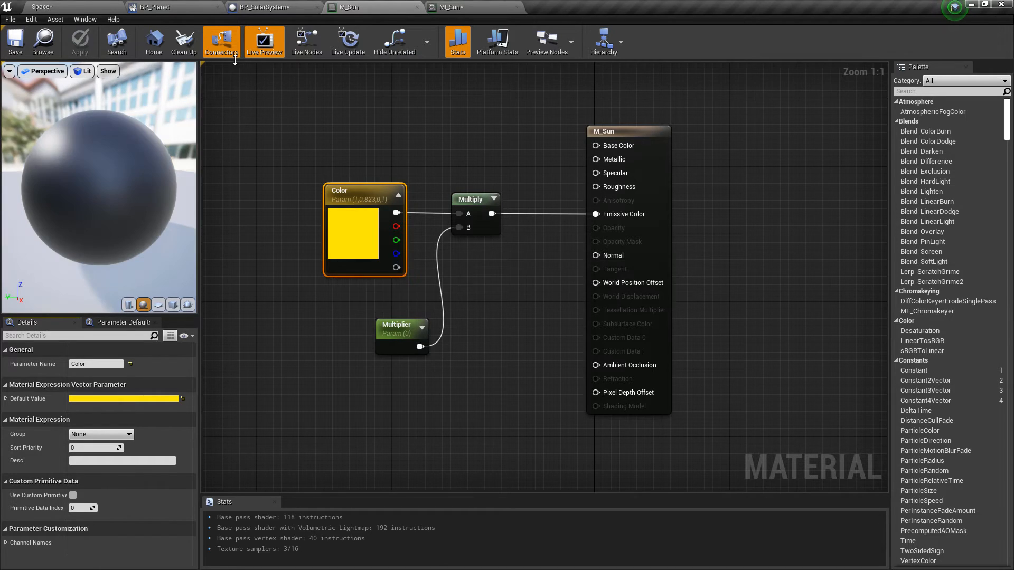
# Reset the Color override in MI_Sun, override Multiplier with 200, and save the instance
pyautogui.click(470, 7)
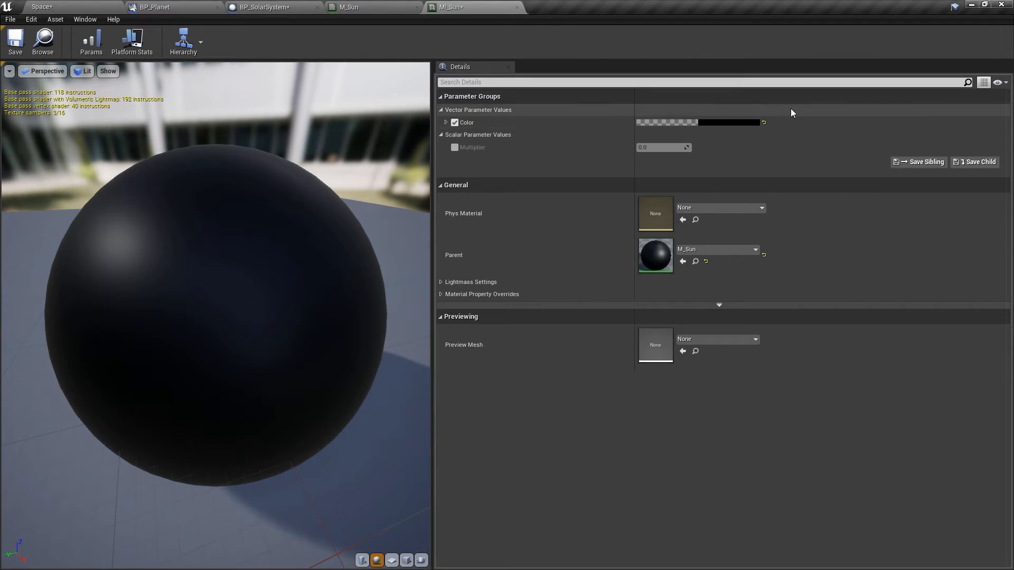
pyautogui.click(764, 122)
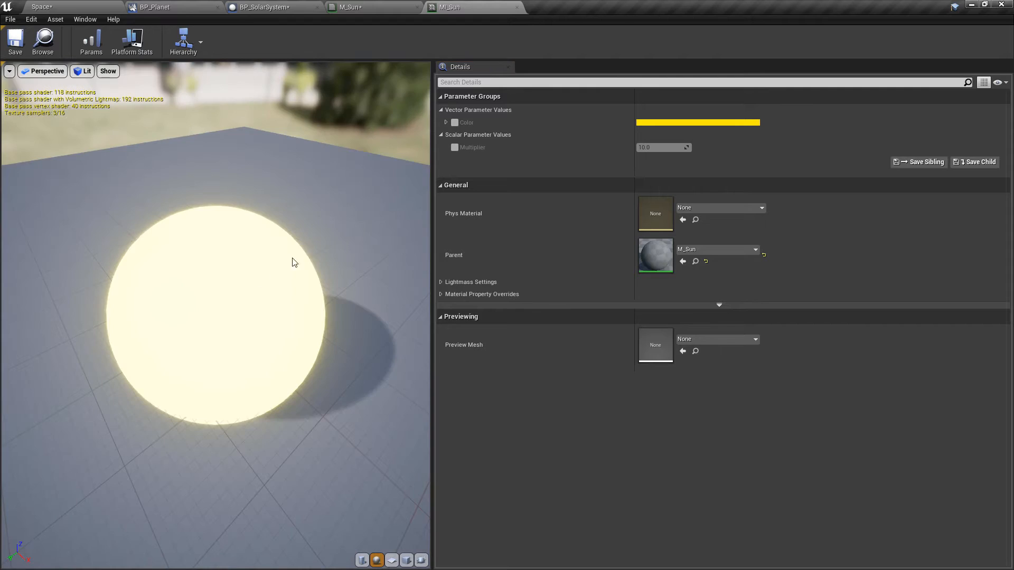
pyautogui.click(455, 148)
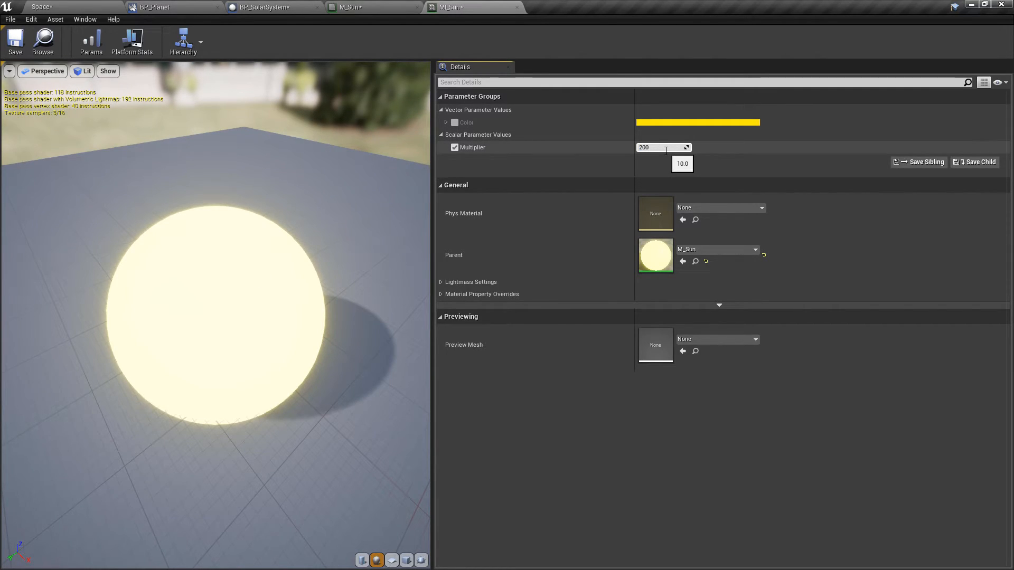
pyautogui.click(666, 149)
pyautogui.write('200')
pyautogui.press('Return')
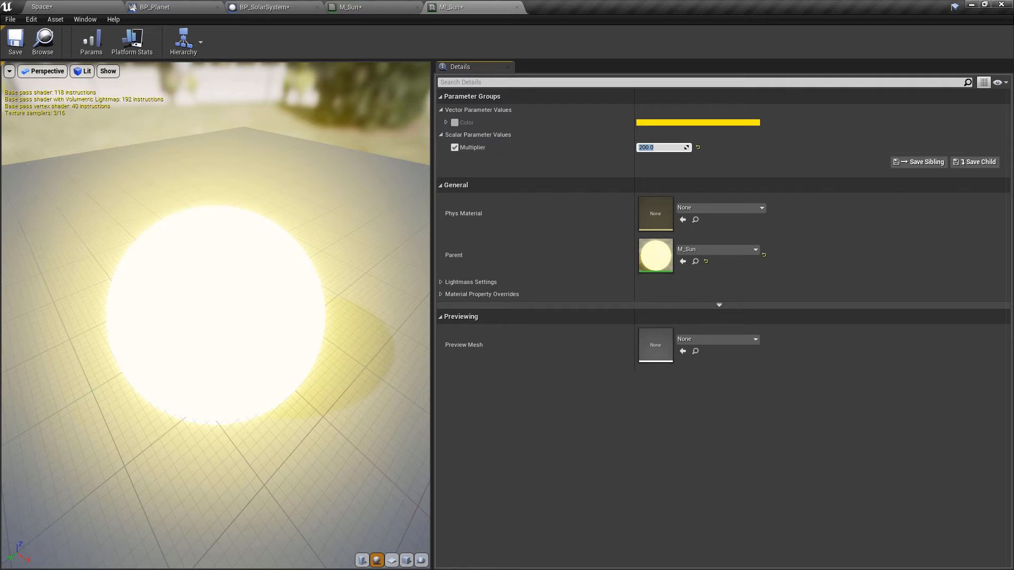
pyautogui.click(18, 49)
# Create an Actor Blueprint named BP_Sun in the Blueprints folder and open it
pyautogui.click(87, 5)
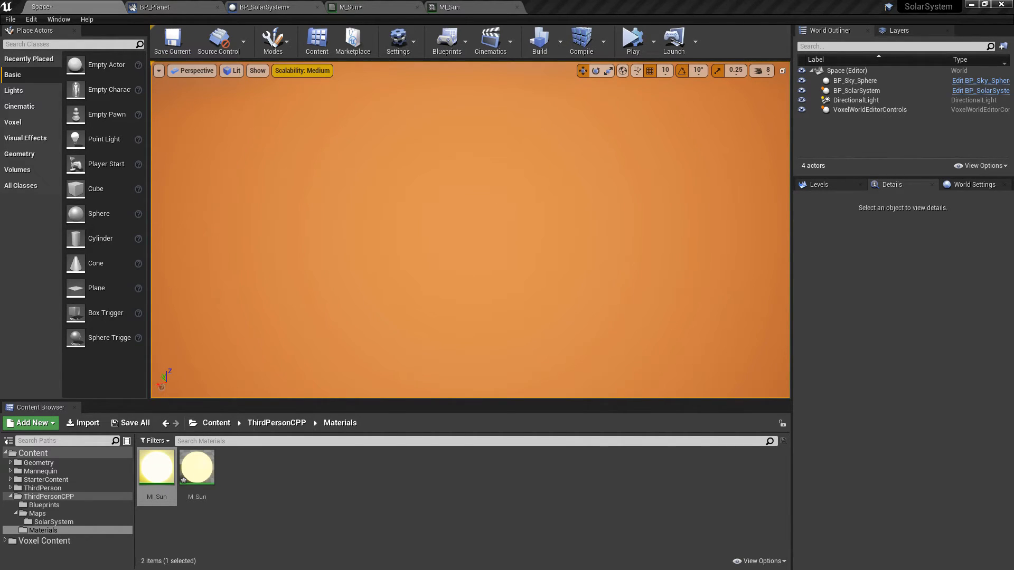
pyautogui.click(45, 505)
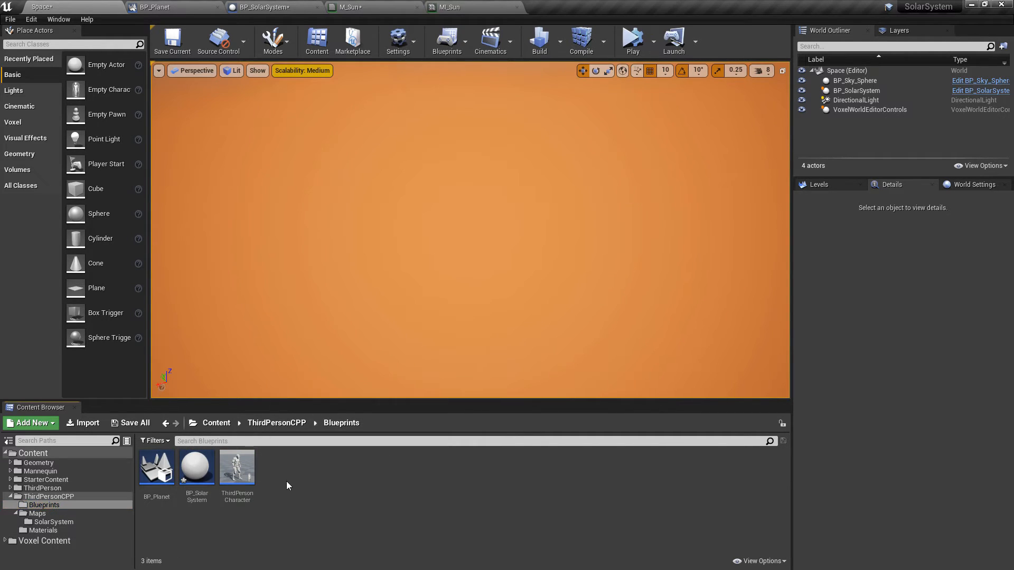
pyautogui.rightClick(287, 482)
pyautogui.click(333, 217)
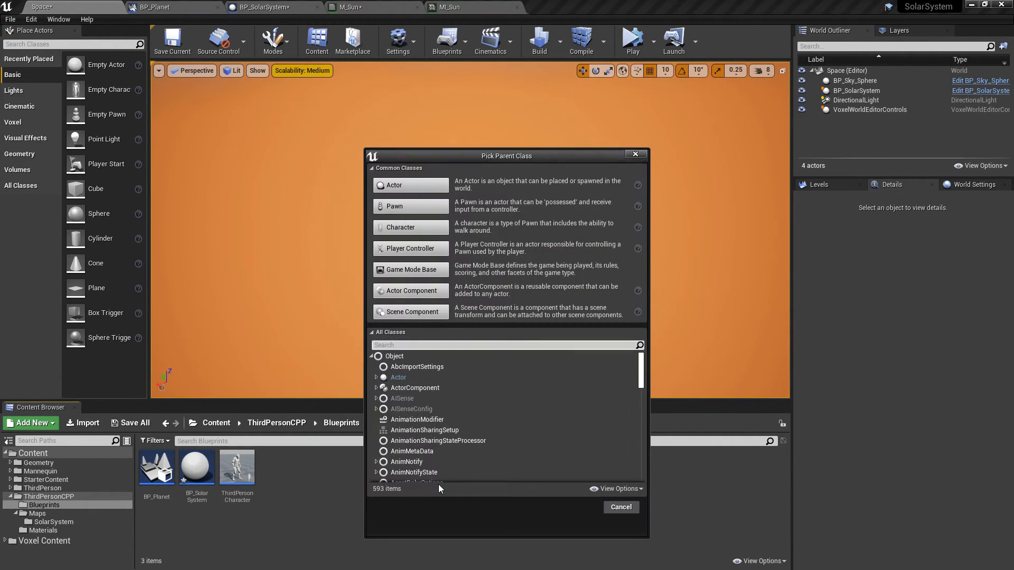
pyautogui.click(444, 191)
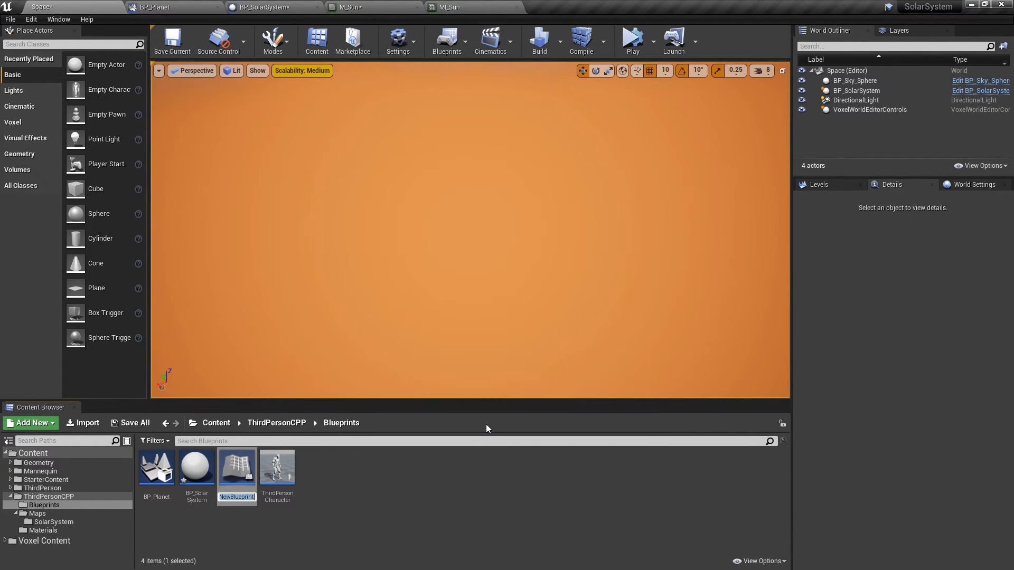
pyautogui.write('BP_Sun')
pyautogui.press('Return')
pyautogui.press('Return')
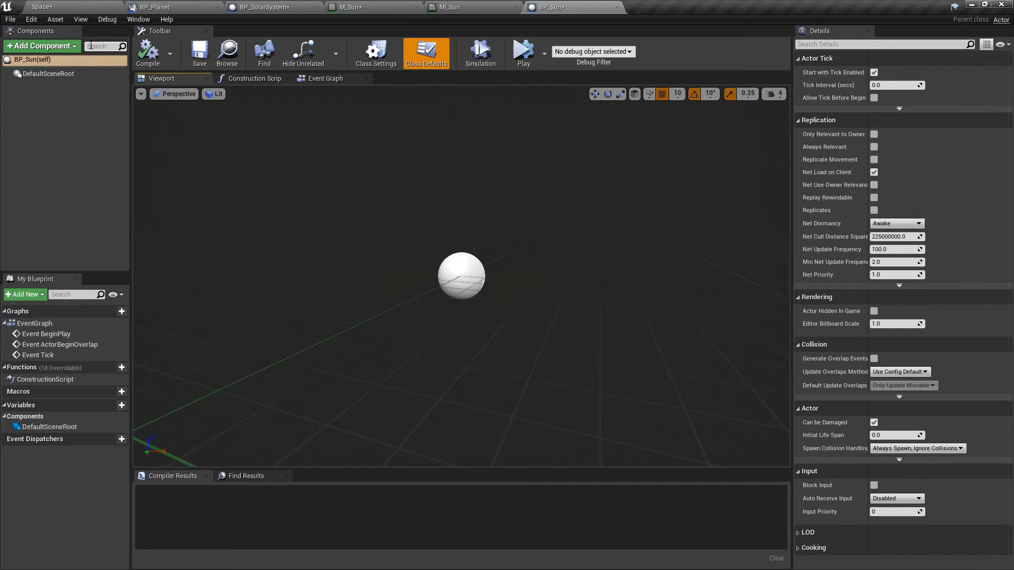
# Add a Static Mesh component named Sun to BP_Sun and make it the root component
pyautogui.click(54, 48)
pyautogui.write('static mesh')
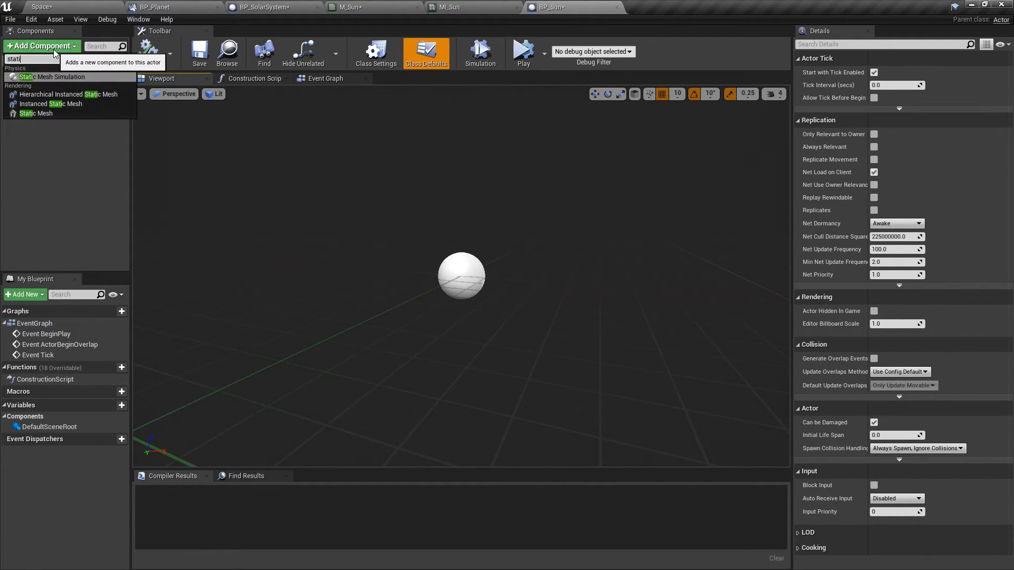
pyautogui.click(43, 113)
pyautogui.write('Sun')
pyautogui.press('Return')
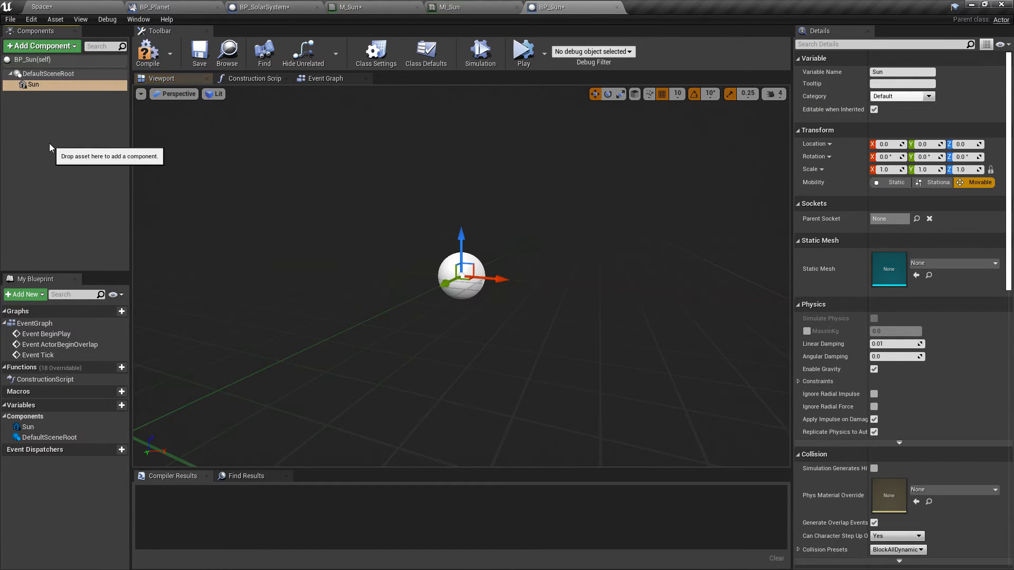
pyautogui.moveTo(38, 85); pyautogui.dragTo(49, 75)
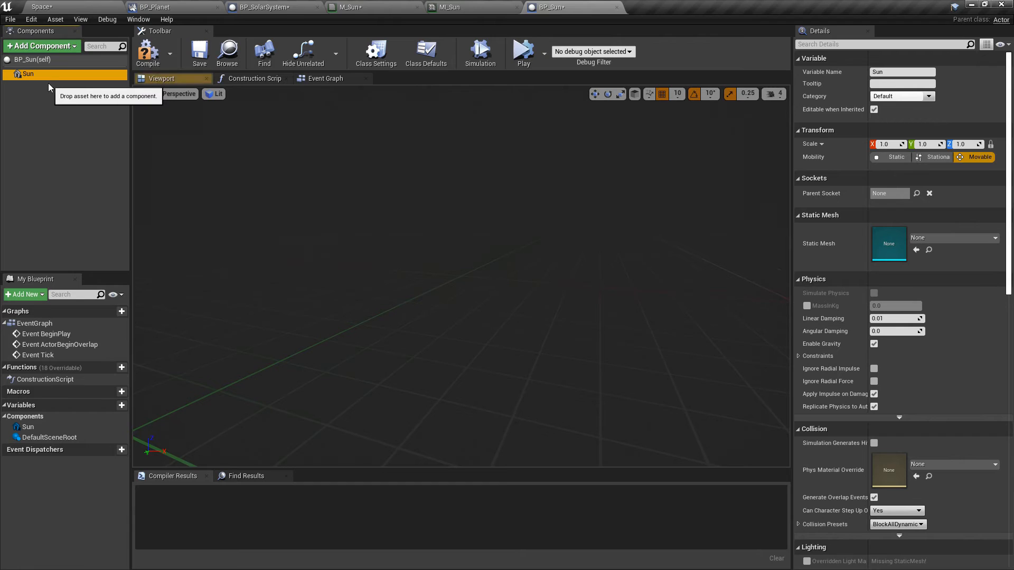
# Add a Directional Light component named SunLight under the Sun mesh
pyautogui.click(57, 49)
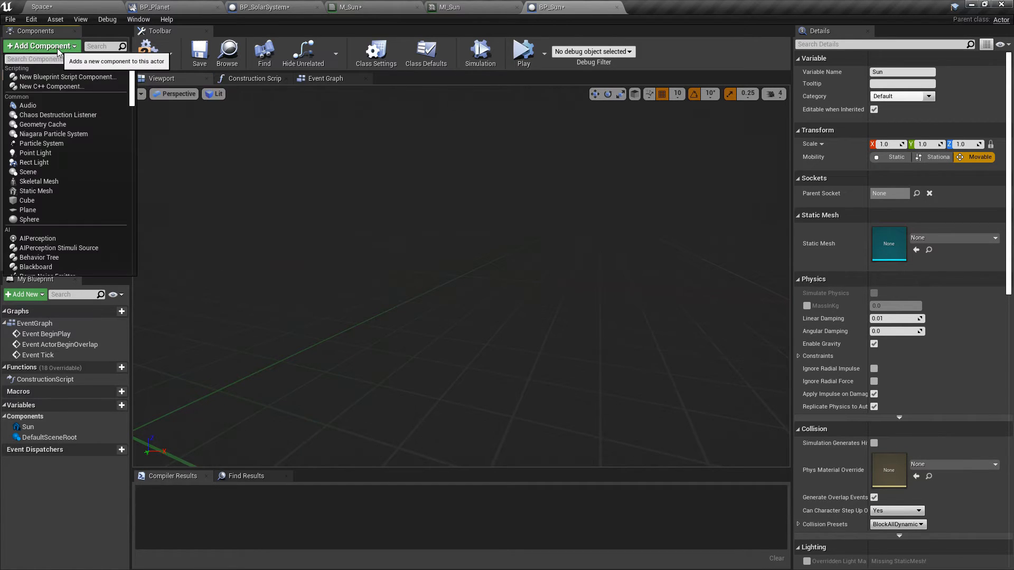
pyautogui.write('direct')
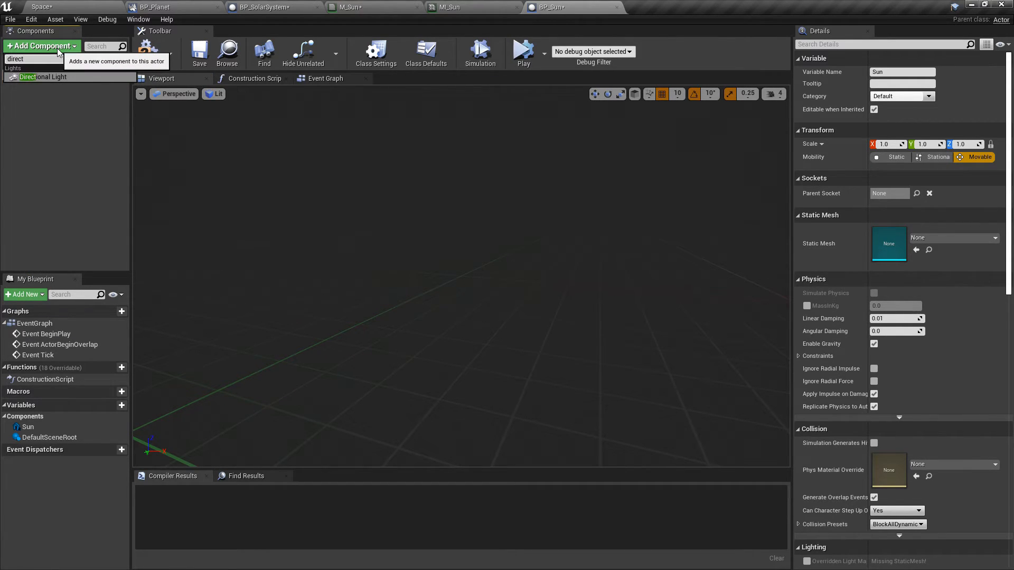
pyautogui.click(49, 76)
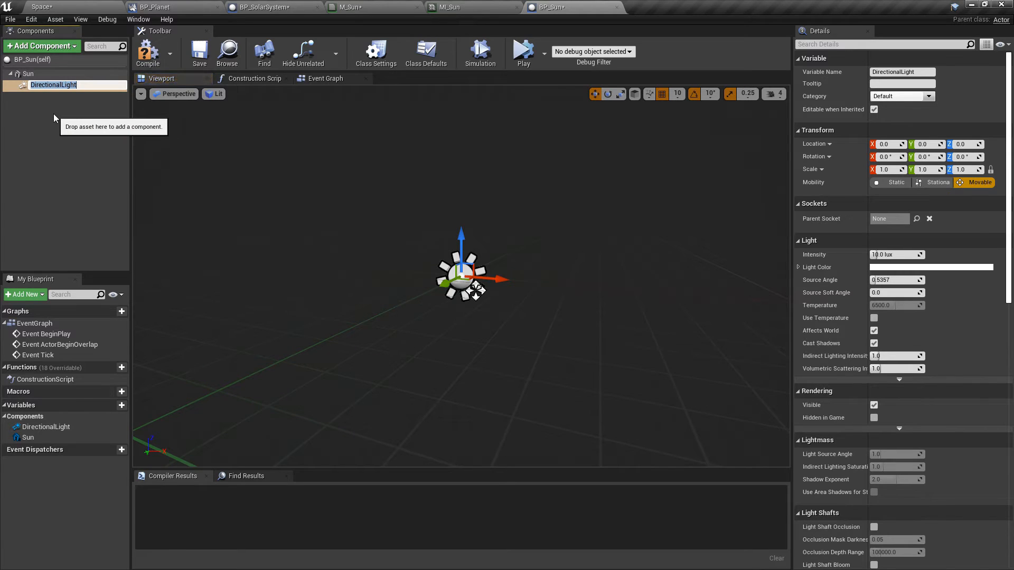
pyautogui.write('SunLight')
pyautogui.press('Return')
# Assign the MaterialSphere static mesh to the Sun component
pyautogui.click(50, 74)
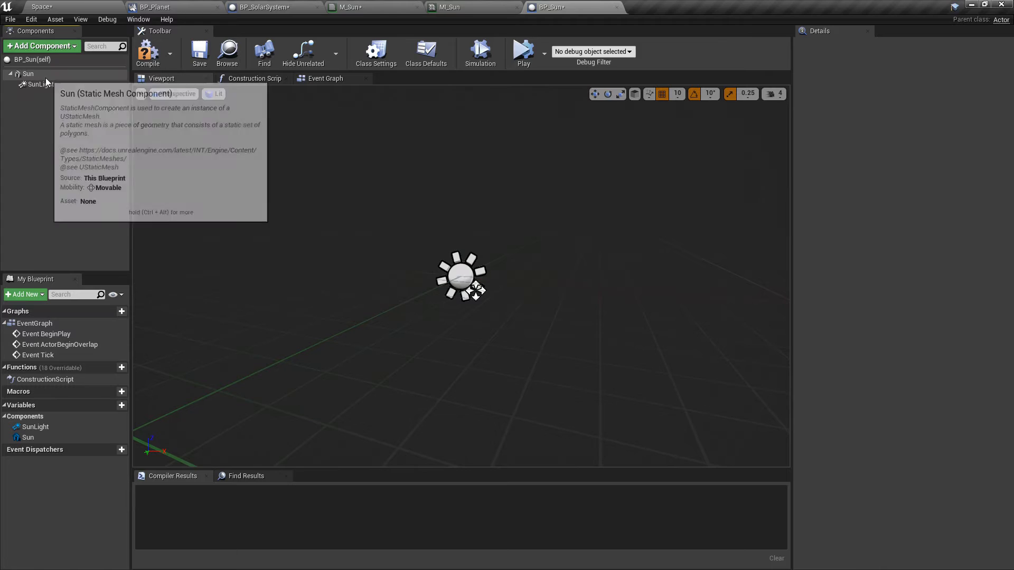
pyautogui.click(927, 240)
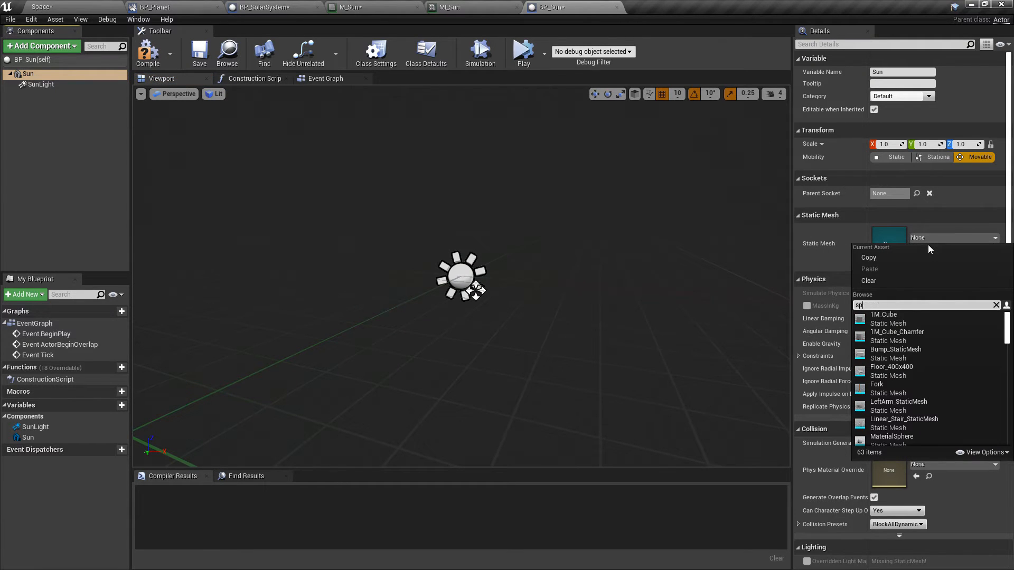
pyautogui.click(898, 332)
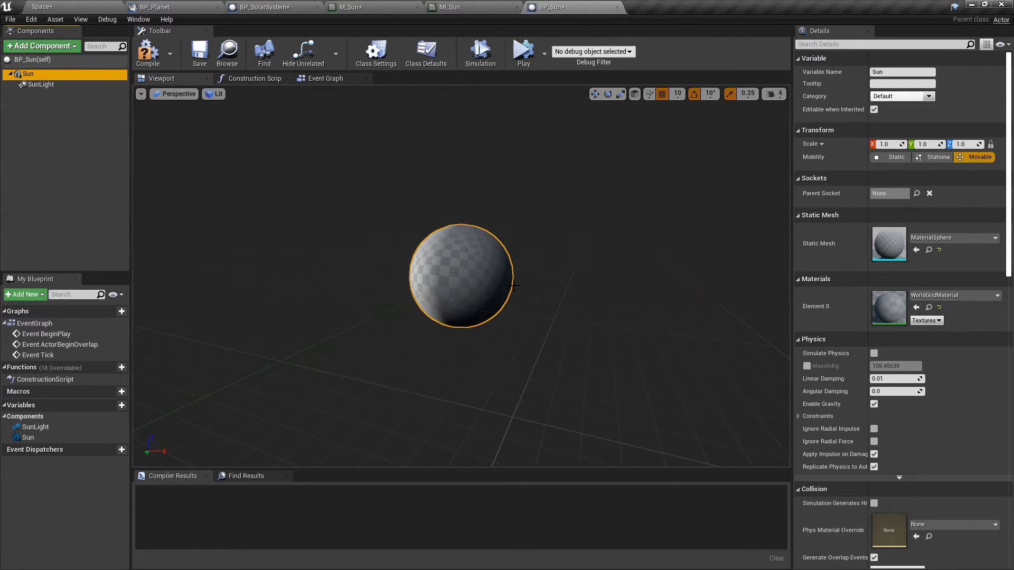
pyautogui.moveTo(584, 299)
pyautogui.mouseDown(button='right')
pyautogui.moveTo(528, 297)
pyautogui.moveTo(584, 298)
pyautogui.mouseUp(button='right')
# Set the Sun mesh's Element 0 material to MI_Sun and compile BP_Sun
pyautogui.click(943, 297)
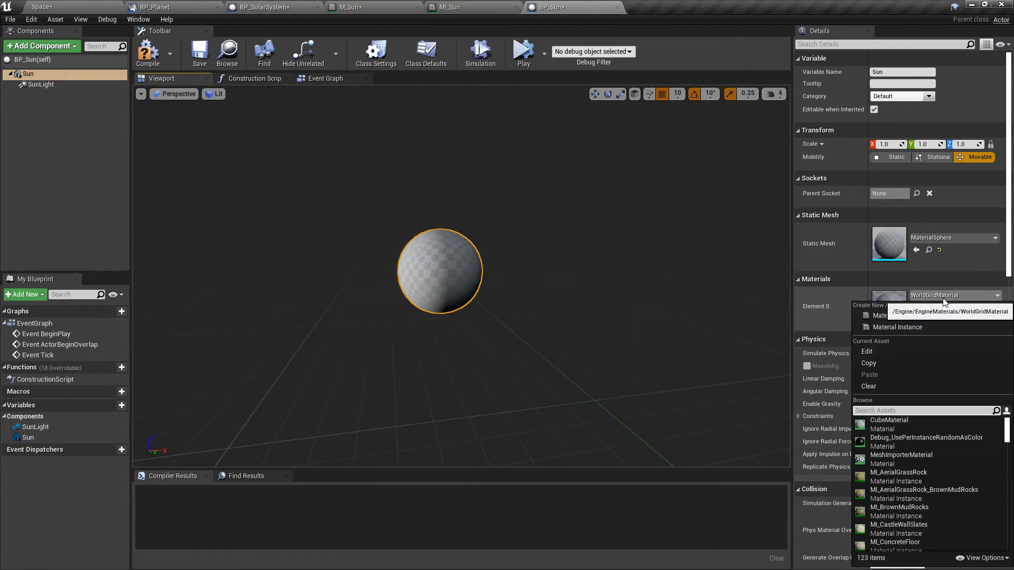
pyautogui.write('MI_Sun')
pyautogui.click(915, 435)
pyautogui.click(149, 66)
# Enable Use Temperature on SunLight, set its temperature to 3500, and compile BP_Sun
pyautogui.click(40, 85)
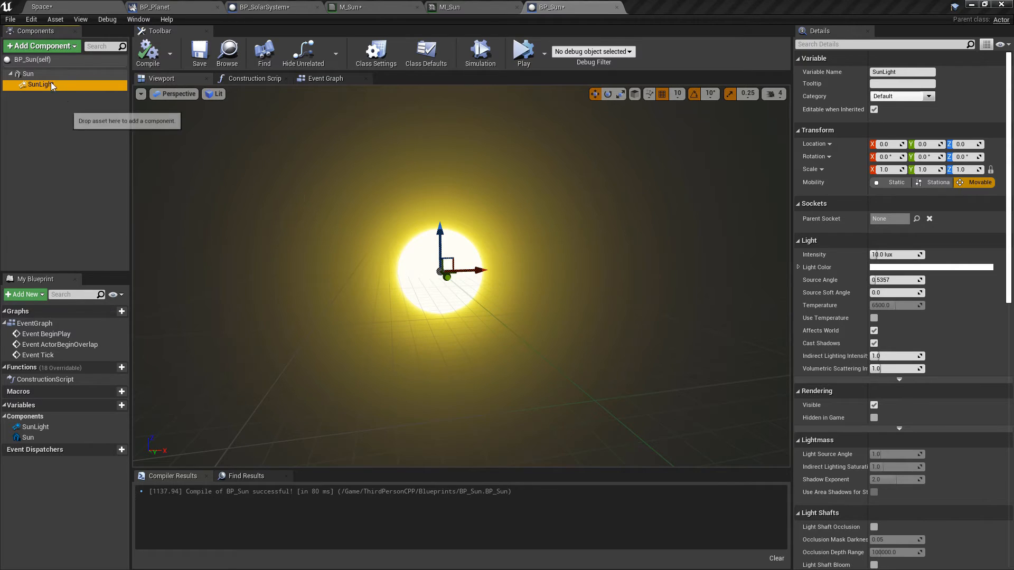
pyautogui.click(874, 318)
pyautogui.click(899, 305)
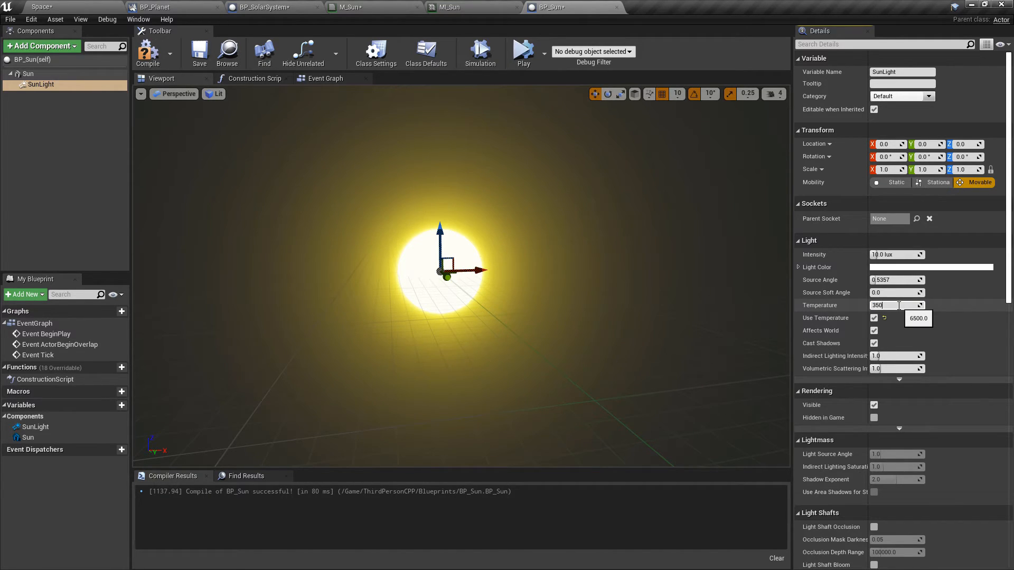
pyautogui.click(148, 53)
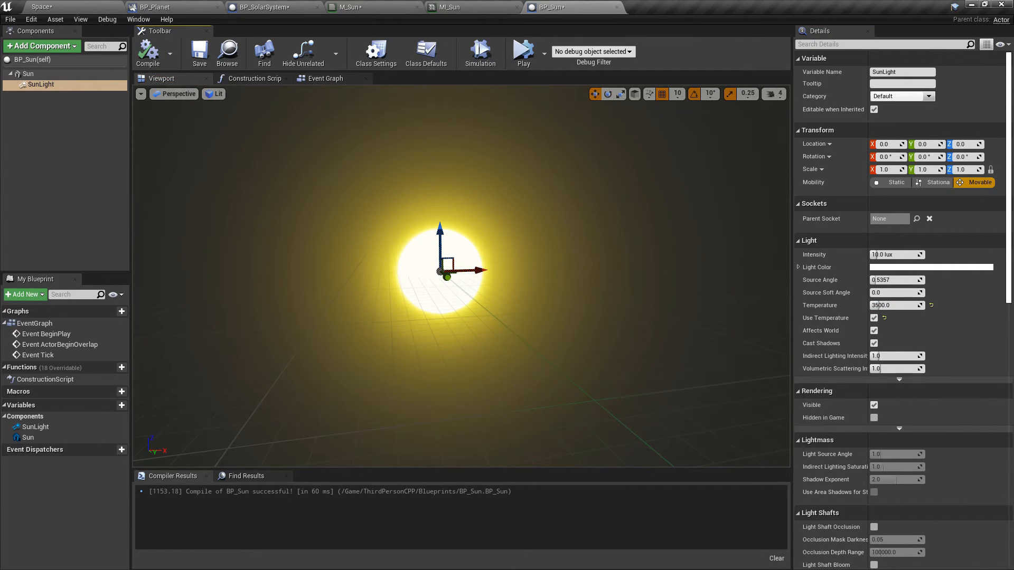
# Turn off Start with Tick Enabled and Allow Tick on Dedicated Server in BP_Sun's class defaults and compile it
pyautogui.click(48, 60)
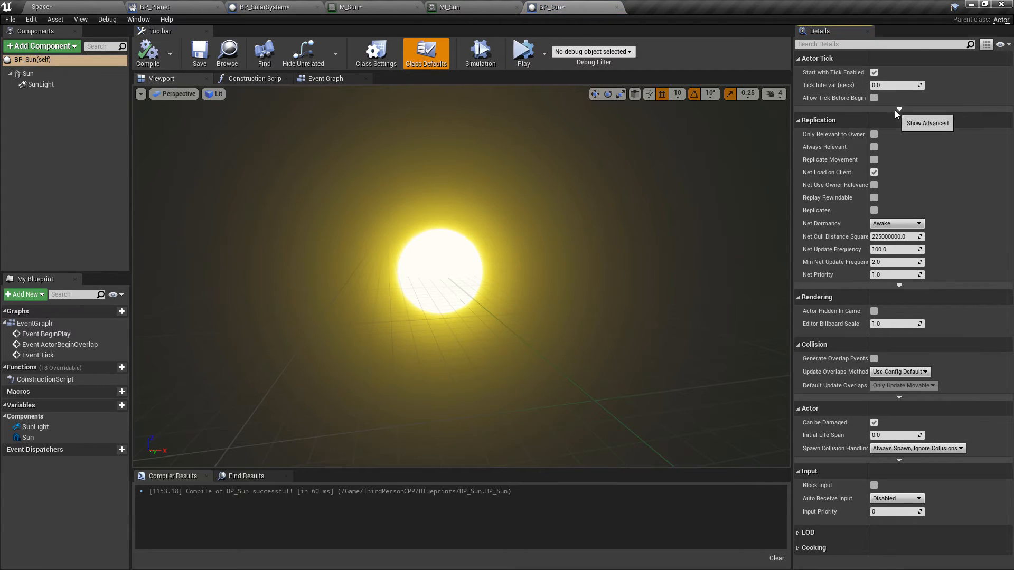
pyautogui.click(898, 109)
pyautogui.click(873, 73)
pyautogui.click(874, 129)
pyautogui.click(148, 55)
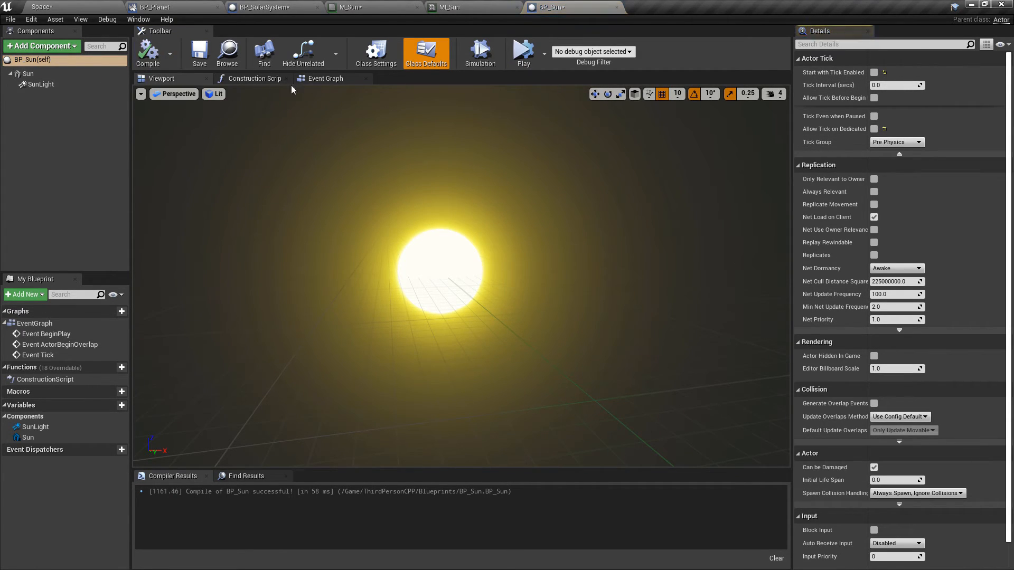
# Close the BP_Sun, MI_Sun and M_Sun editors to get back to the BP_SolarSystem event graph
pyautogui.click(617, 7)
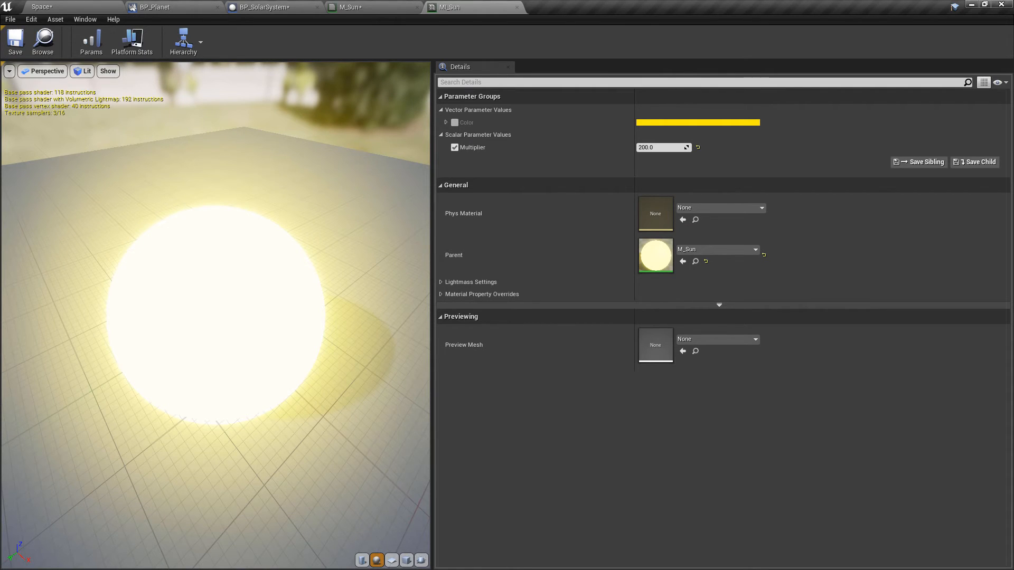
pyautogui.click(516, 7)
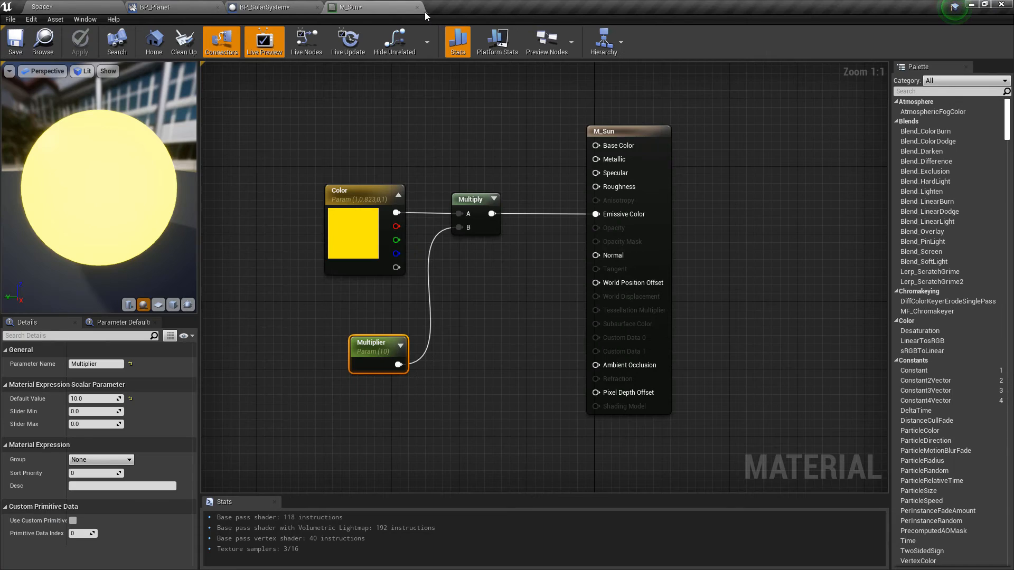
pyautogui.click(418, 8)
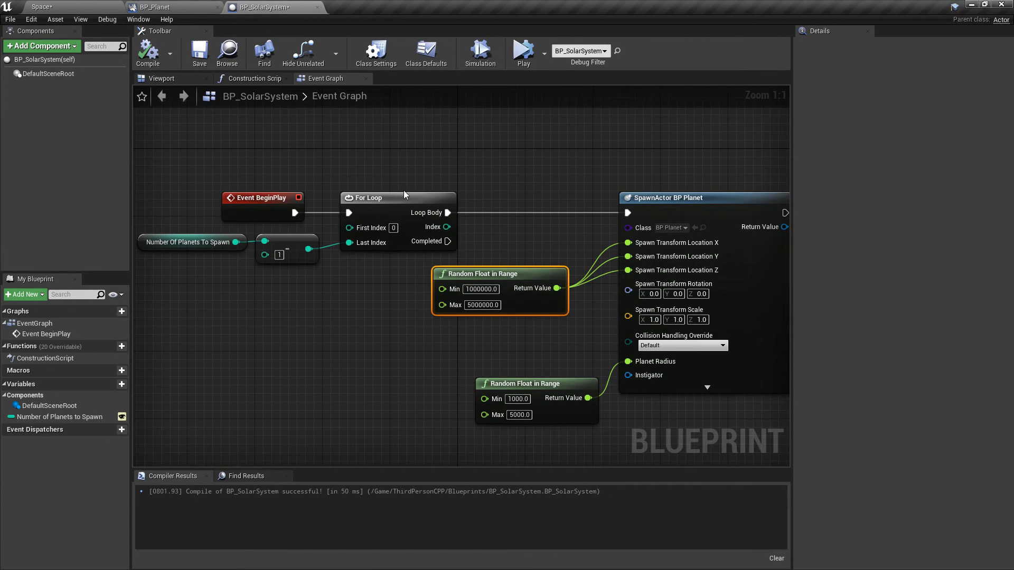
# Make room before the For Loop by moving Event BeginPlay further away and the Number Of Planets To Spawn and subtract nodes below
pyautogui.scroll(-3, 429, 396)
pyautogui.moveTo(319, 294); pyautogui.dragTo(366, 297)
pyautogui.click(328, 316)
pyautogui.click(420, 337)
pyautogui.moveTo(419, 336); pyautogui.dragTo(374, 324)
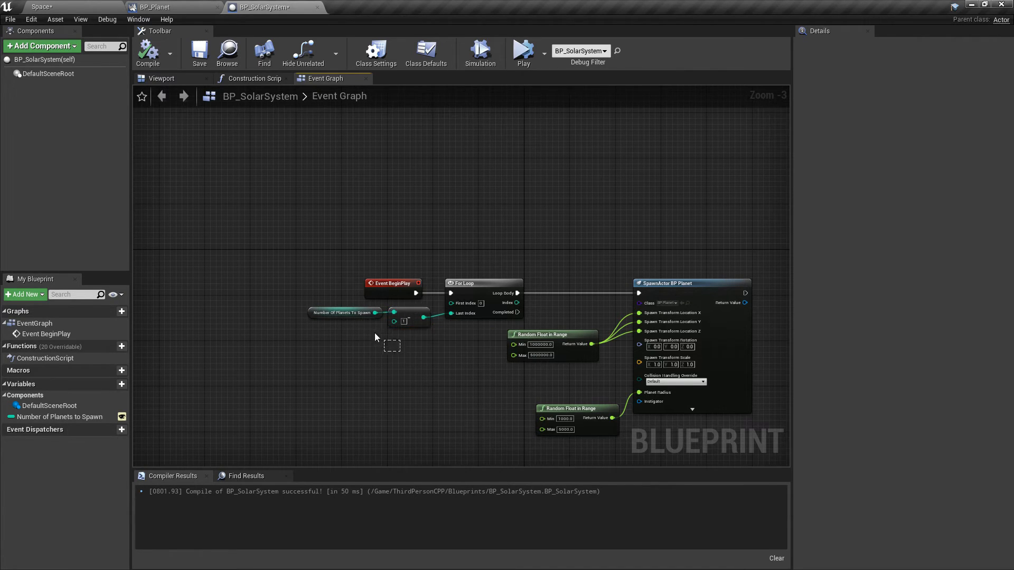
pyautogui.keyDown('ctrl'); pyautogui.click(343, 313); pyautogui.keyUp('ctrl')
pyautogui.moveTo(413, 306); pyautogui.dragTo(425, 340)
pyautogui.moveTo(406, 286); pyautogui.dragTo(203, 287)
pyautogui.moveTo(240, 315); pyautogui.dragTo(357, 335, button='right')
pyautogui.moveTo(422, 362); pyautogui.dragTo(512, 401)
pyautogui.keyDown('ctrl'); pyautogui.click(536, 375); pyautogui.keyUp('ctrl')
pyautogui.moveTo(451, 368); pyautogui.dragTo(446, 393)
pyautogui.scroll(3, 327, 331)
pyautogui.moveTo(629, 348); pyautogui.dragTo(361, 264, button='right')
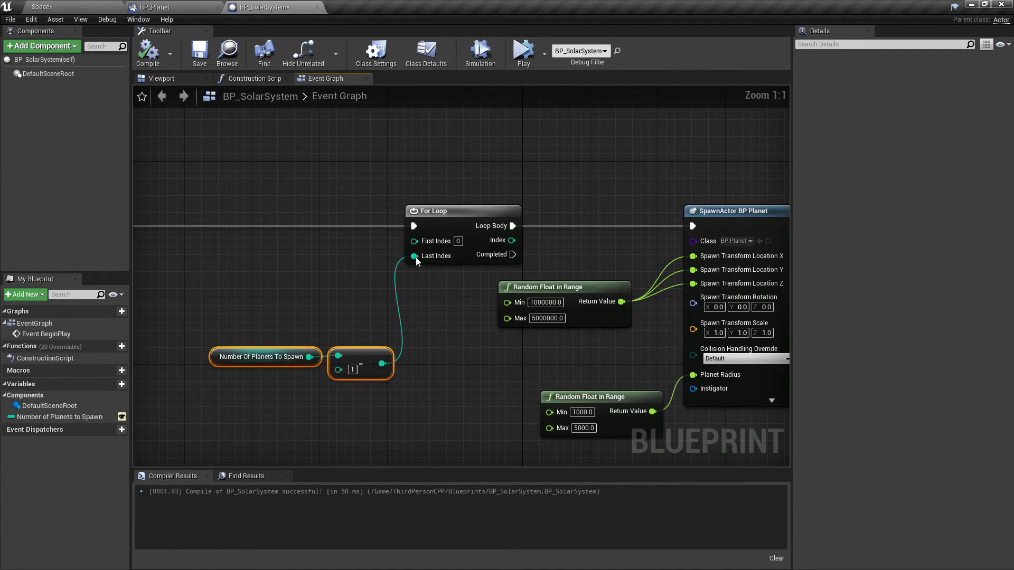
# Duplicate the SpawnActor BP Planet node between Event BeginPlay and the For Loop, shifting the planet-count nodes clear of it
pyautogui.click(741, 212)
pyautogui.moveTo(208, 254); pyautogui.dragTo(515, 280, button='right')
pyautogui.hotkey('ctrl', 'v')
pyautogui.moveTo(627, 339); pyautogui.dragTo(661, 413)
pyautogui.moveTo(678, 378); pyautogui.dragTo(728, 435)
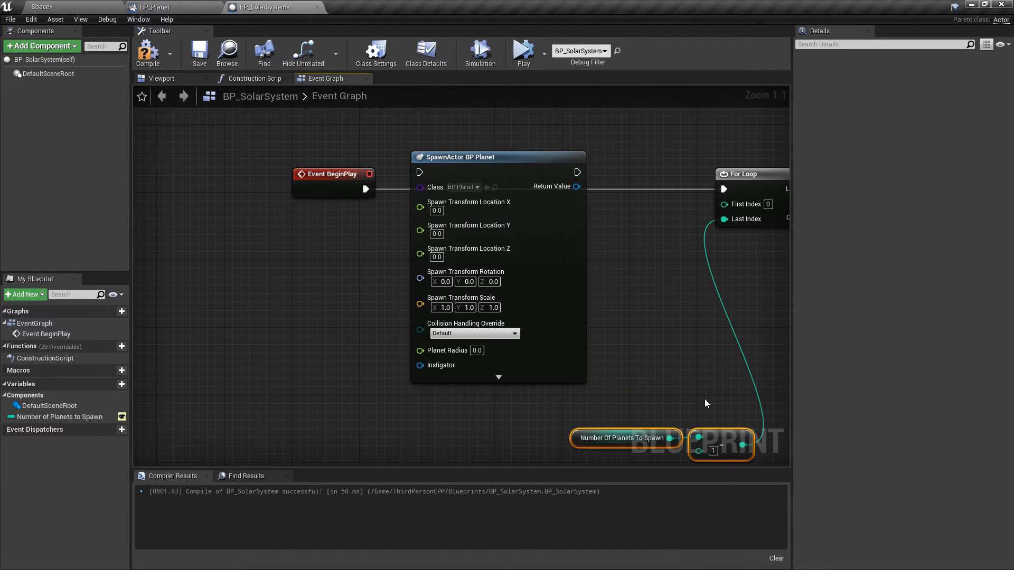
# Wire the duplicated SpawnActor node between Event BeginPlay and the For Loop and set its class to BP_Sun
pyautogui.moveTo(541, 331); pyautogui.dragTo(560, 375, button='right')
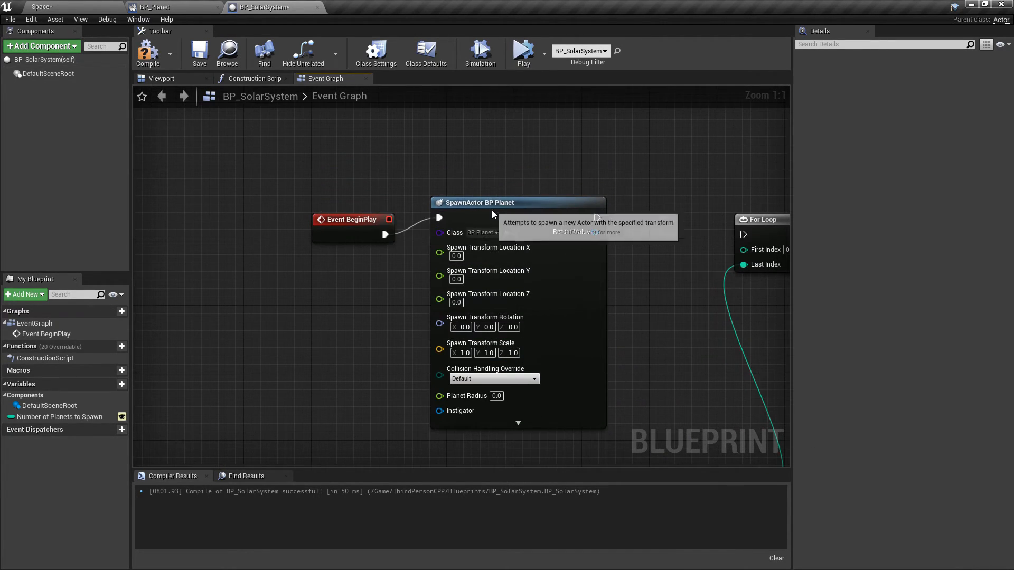
pyautogui.moveTo(475, 203); pyautogui.dragTo(484, 220)
pyautogui.moveTo(601, 230); pyautogui.dragTo(743, 235)
pyautogui.click(477, 249)
pyautogui.write('BP_Sun')
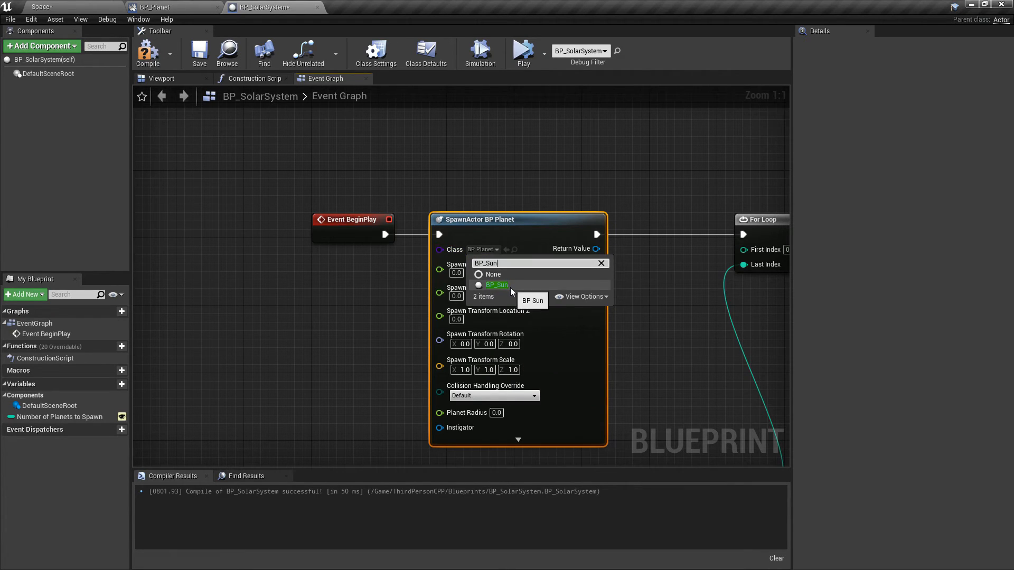
pyautogui.click(510, 287)
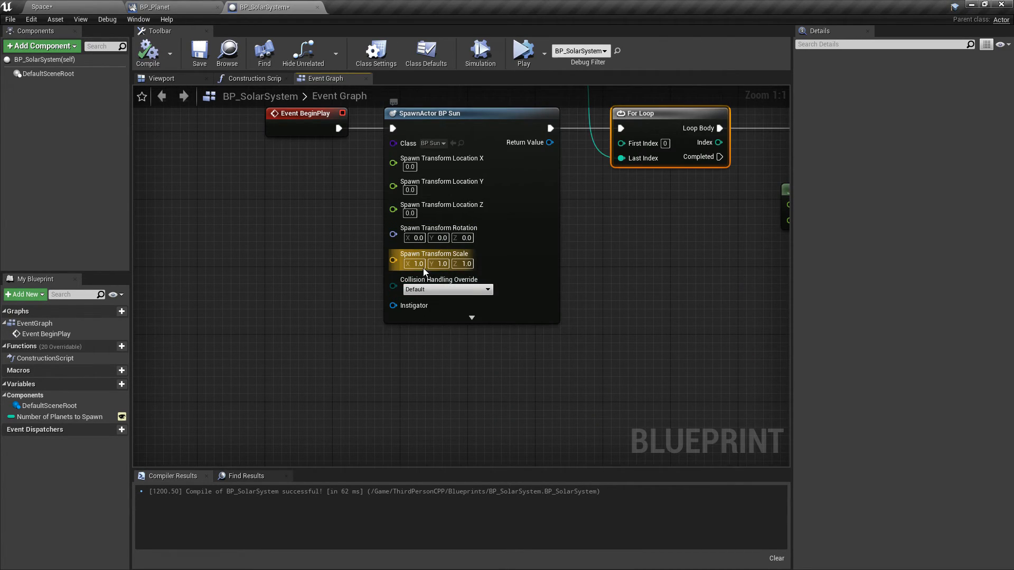
# Set the Spawn Transform Scale of the SpawnActor BP Sun node to 1000 on X, Y and Z
pyautogui.click(421, 265)
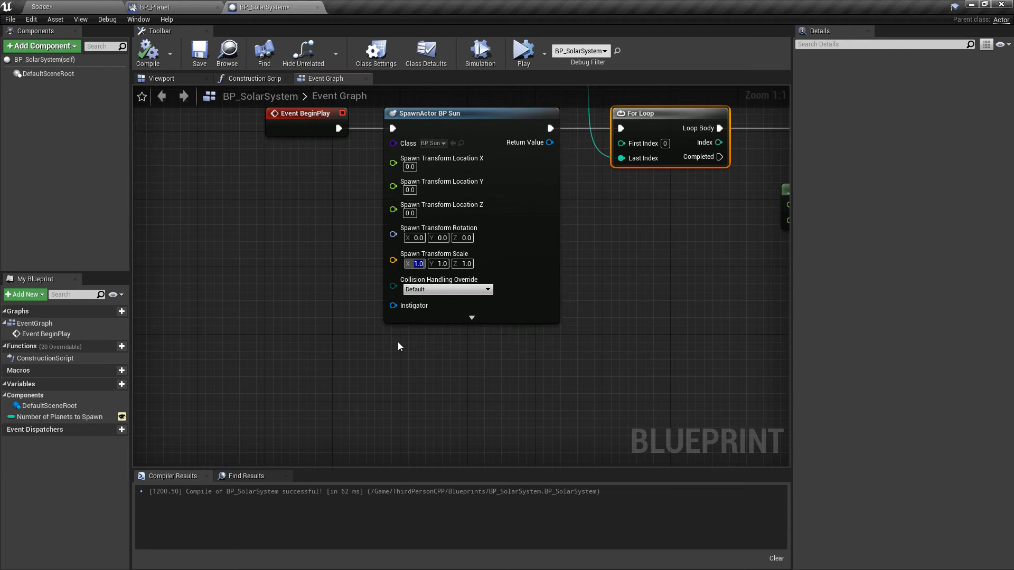
pyautogui.write('1000')
pyautogui.press('Tab')
pyautogui.write('1000')
pyautogui.press('Tab')
pyautogui.write('1000')
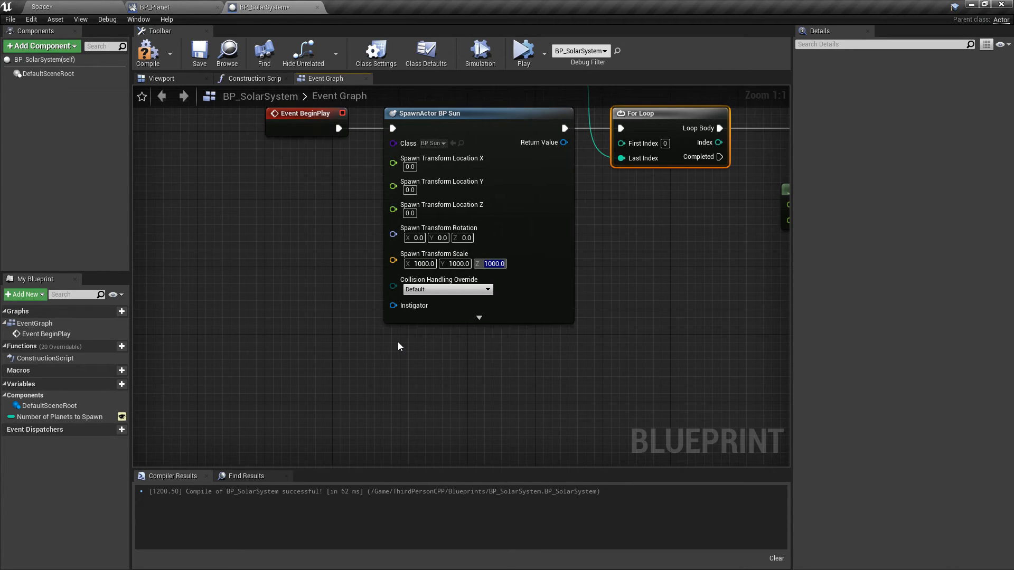
# Simulate the Space level and focus on the spawned BP_Sun to inspect it alongside the planets
pyautogui.click(89, 6)
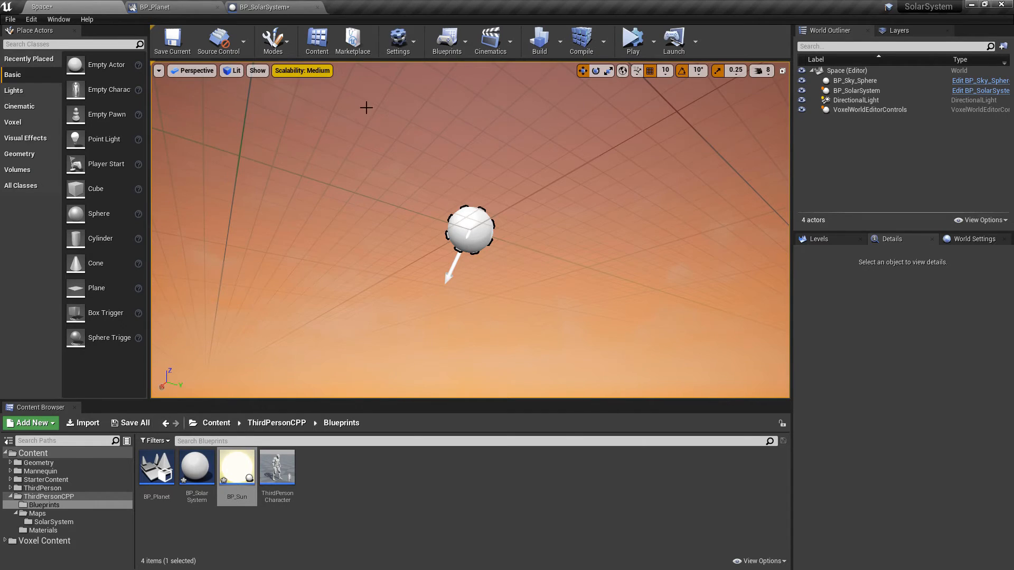
pyautogui.click(632, 40)
pyautogui.doubleClick(871, 151)
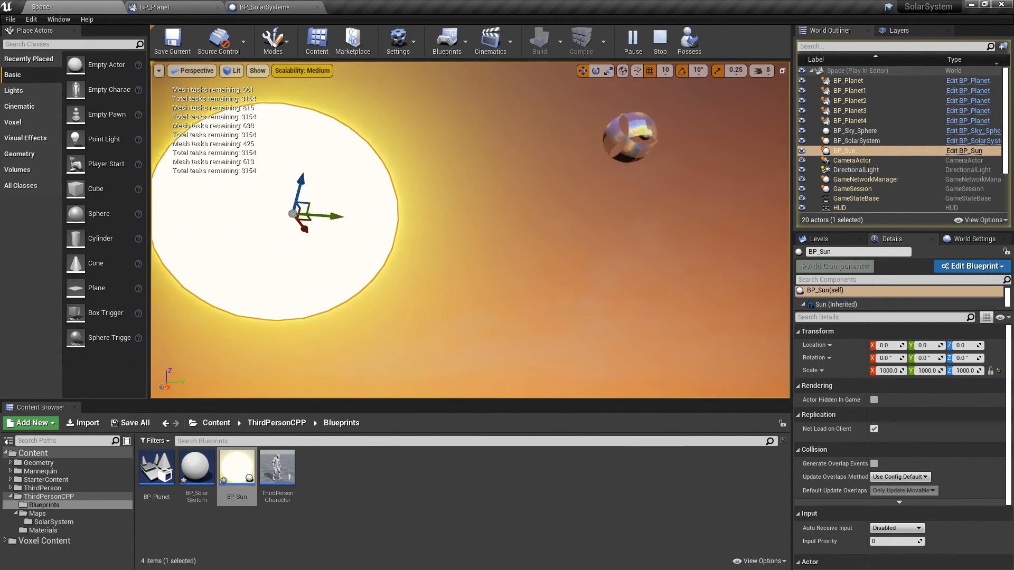
pyautogui.press('s')
pyautogui.moveTo(652, 190); pyautogui.dragTo(597, 182, button='right')
pyautogui.press('w')
pyautogui.moveTo(608, 243); pyautogui.dragTo(441, 283, button='right')
# Stop the simulation and delete the BP_Sky_Sphere actor from the Space level
pyautogui.press('Escape')
pyautogui.click(448, 169)
pyautogui.press('Delete')
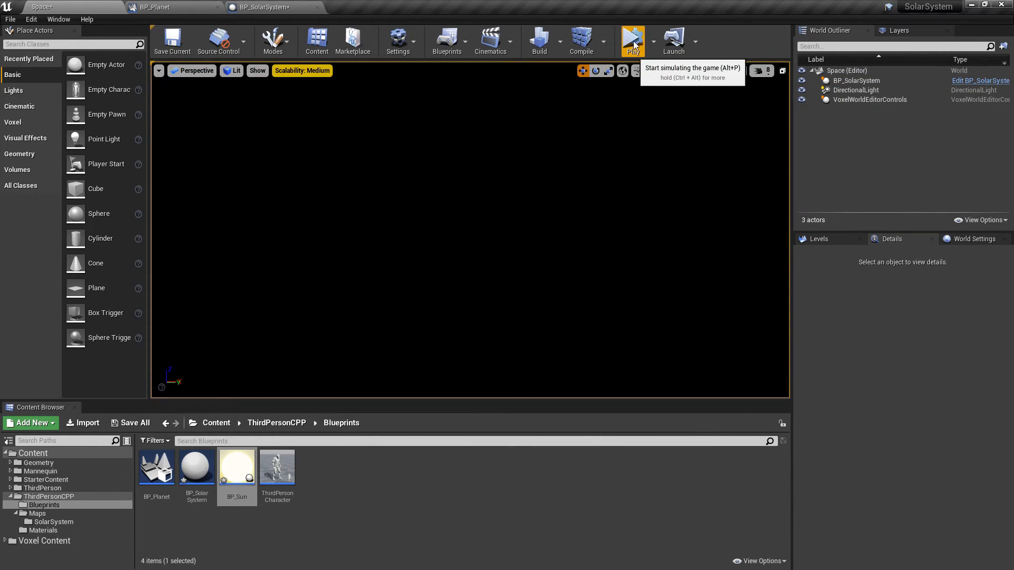
# Simulate the level again and fly around in full screen to examine the planets and sun against empty space
pyautogui.click(633, 44)
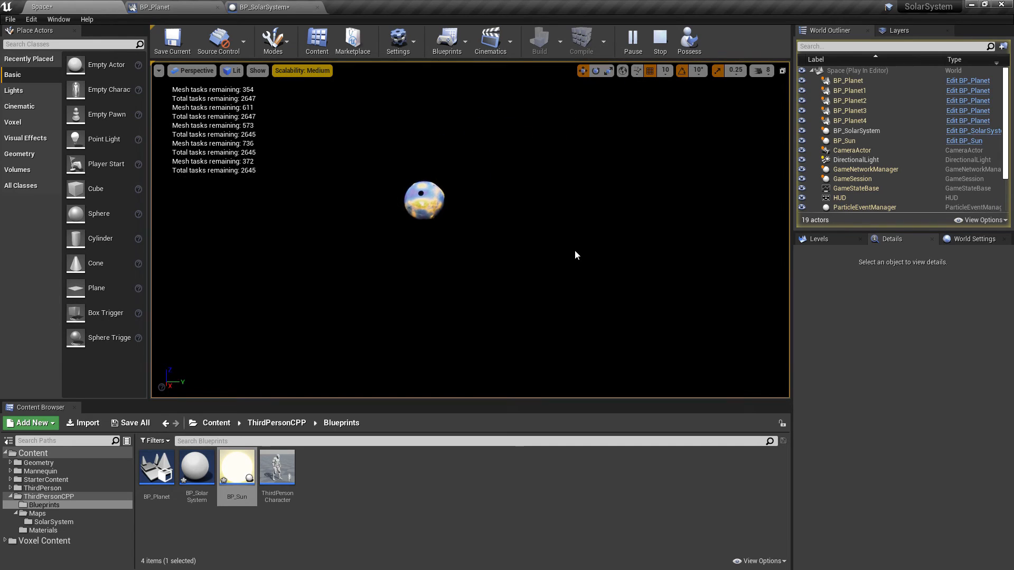
pyautogui.press('F11')
pyautogui.moveTo(556, 264); pyautogui.dragTo(518, 158, button='right')
pyautogui.press('w')
pyautogui.press('w')
pyautogui.press('d')
pyautogui.press('s')
pyautogui.moveTo(454, 351); pyautogui.dragTo(613, 295, button='right')
pyautogui.press('w')
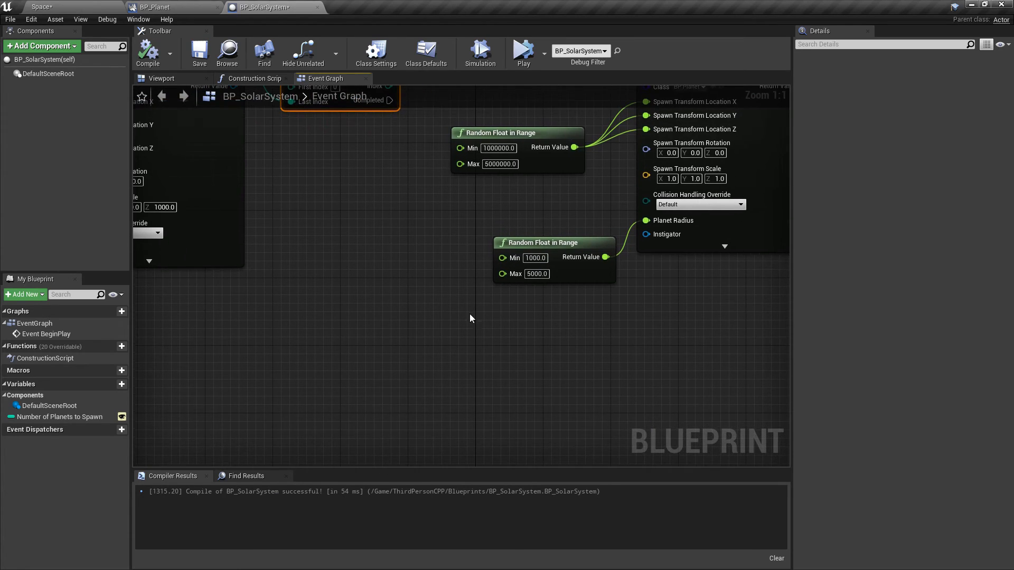
# Add a Random Float in Range from Stream node below the planet-radius random node in BP_SolarSystem
pyautogui.rightClick(480, 308)
pyautogui.write('random')
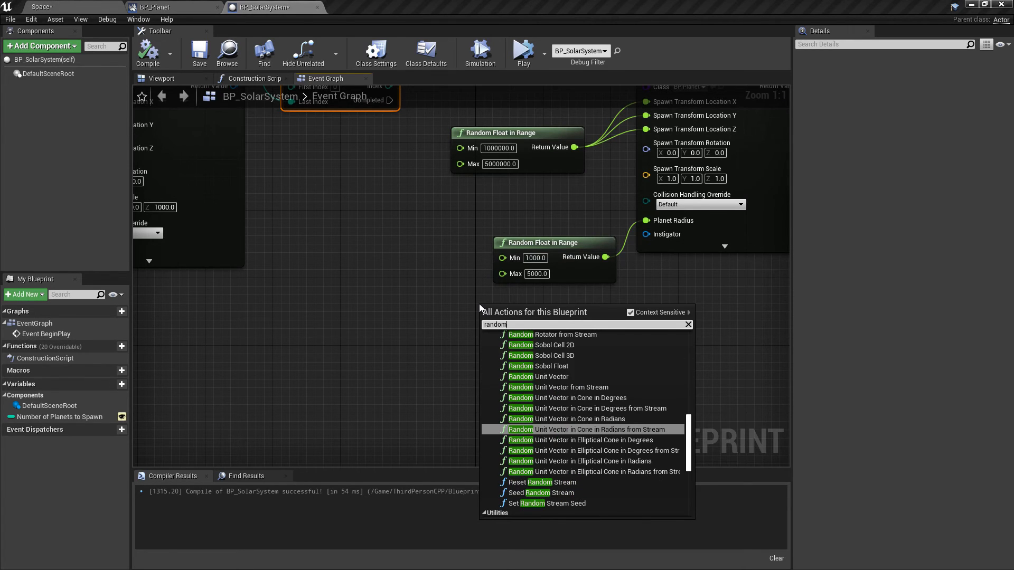
pyautogui.write(' float in')
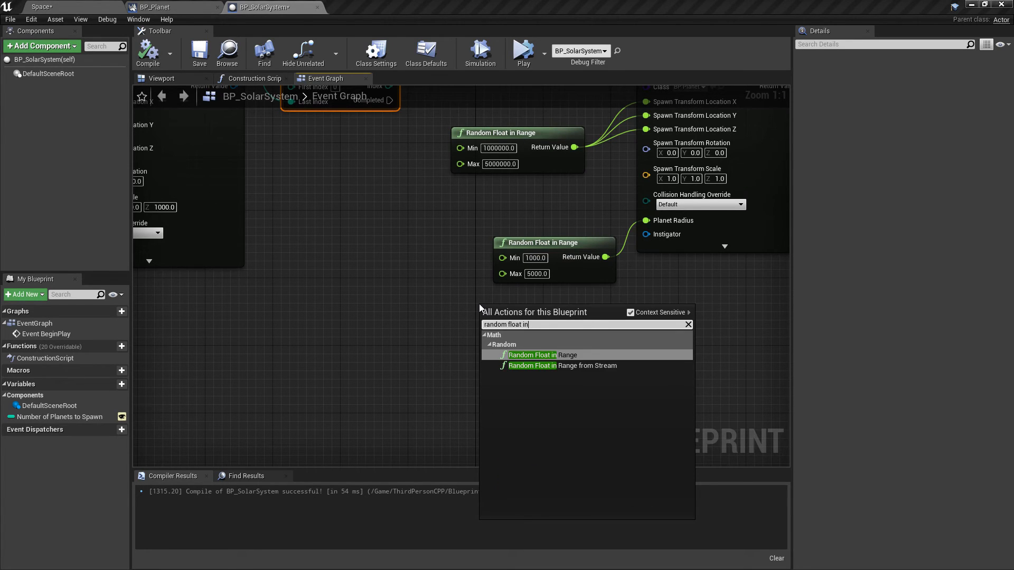
pyautogui.click(589, 367)
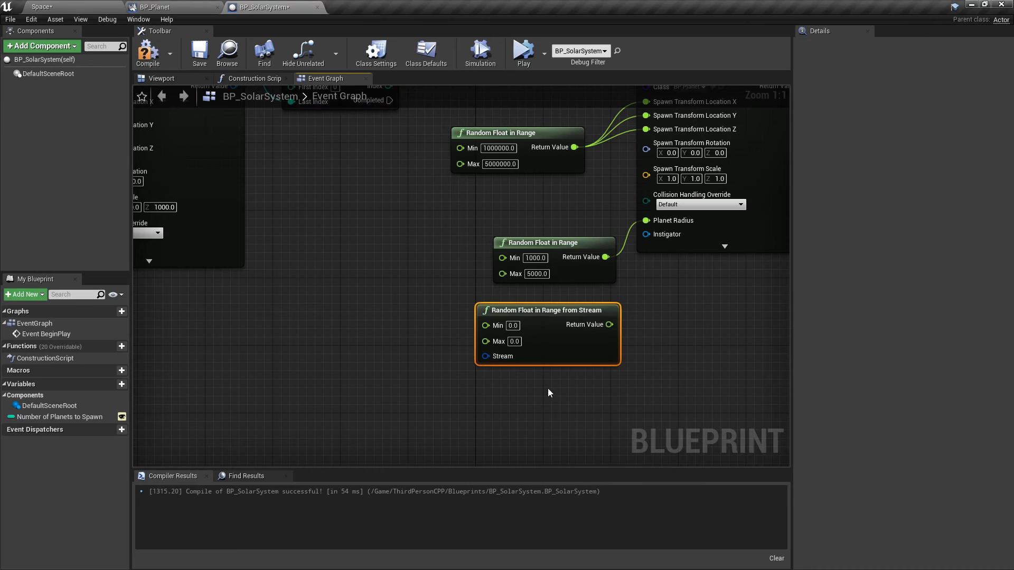
# Promote the new node's Stream input to a variable named Steam Variable
pyautogui.rightClick(485, 356)
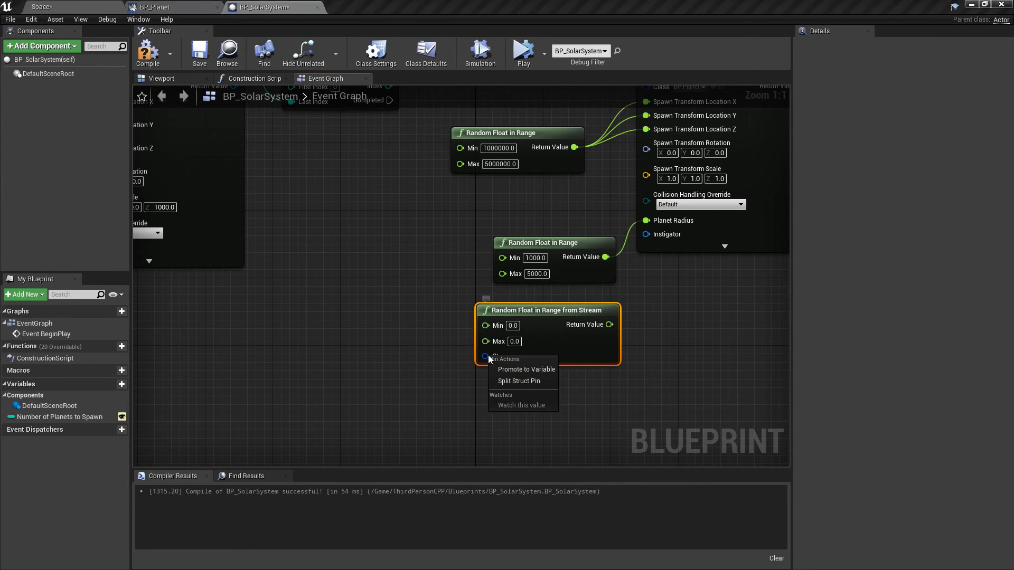
pyautogui.click(533, 369)
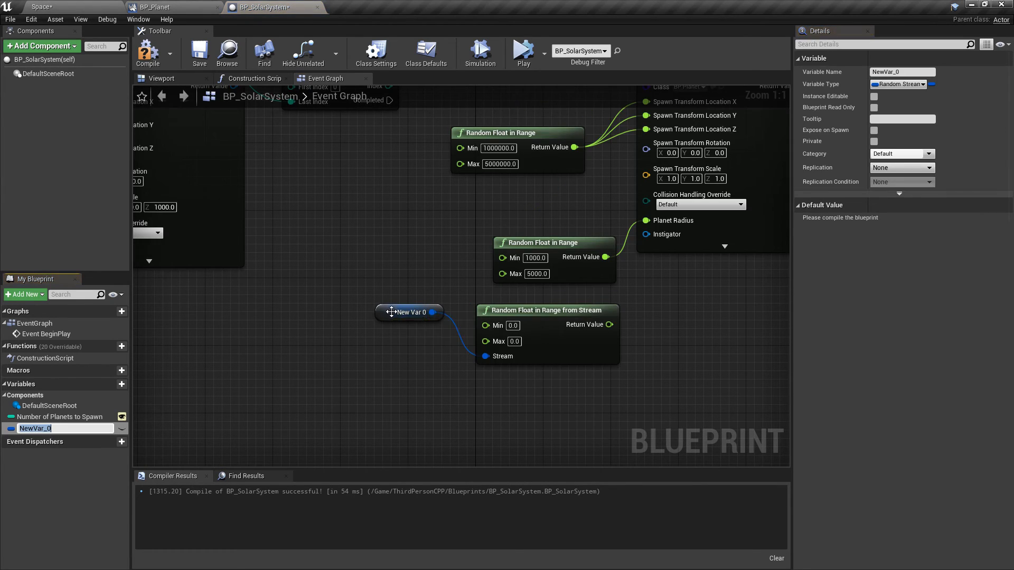
pyautogui.moveTo(392, 312); pyautogui.dragTo(392, 363)
pyautogui.click(907, 73)
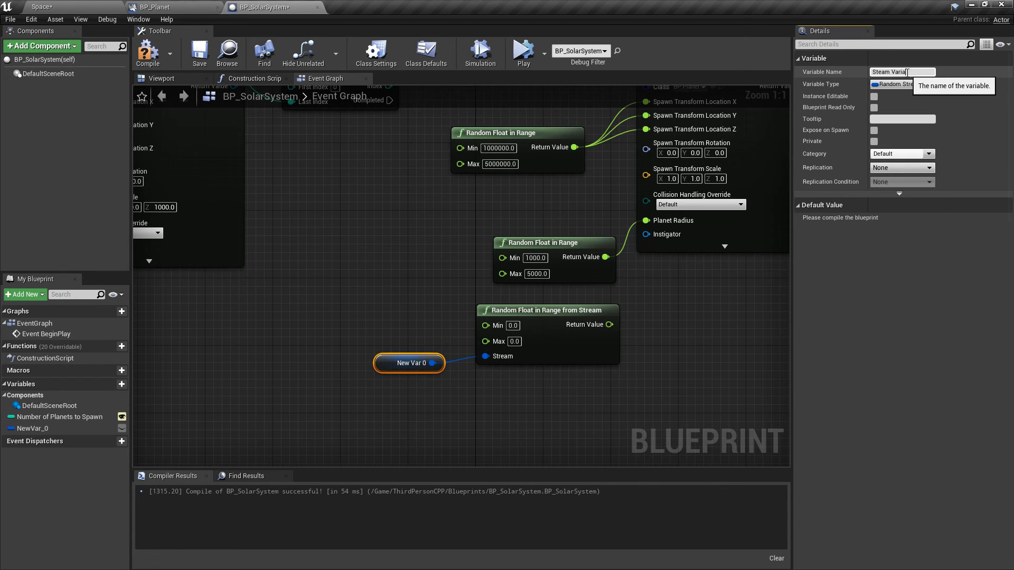
pyautogui.press('Return')
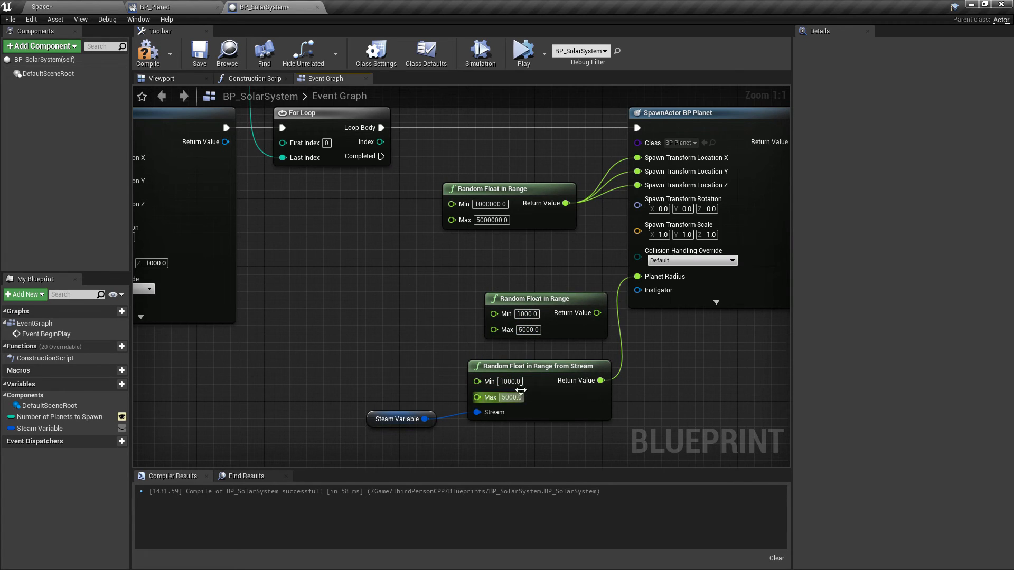
# Delete the old planet-radius Random Float in Range node and duplicate the stream node with its Steam Variable near the location inputs
pyautogui.click(524, 298)
pyautogui.press('Delete')
pyautogui.moveTo(385, 359); pyautogui.dragTo(520, 457)
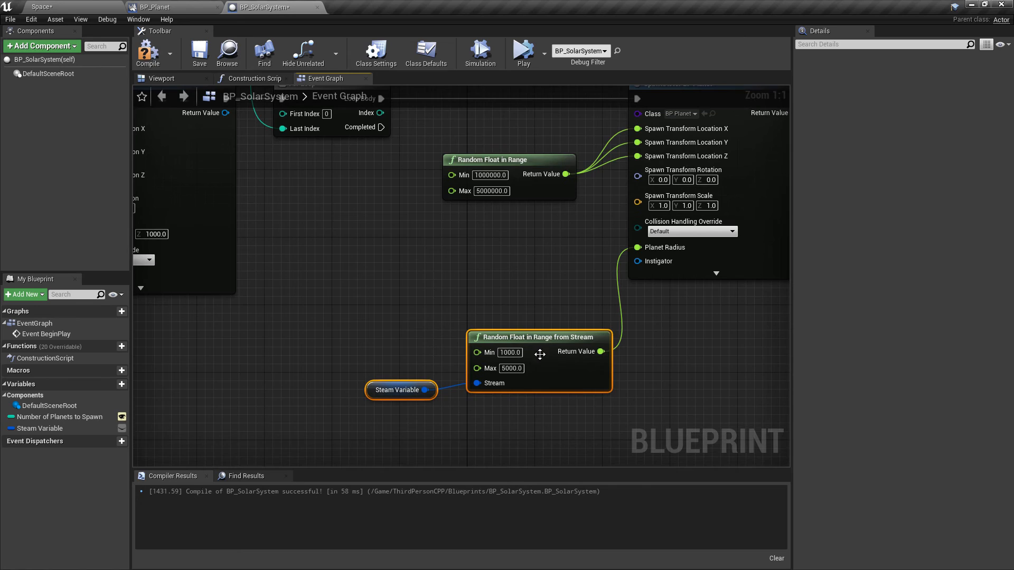
pyautogui.hotkey('ctrl', 'c')
pyautogui.hotkey('ctrl', 'v')
pyautogui.moveTo(585, 200); pyautogui.dragTo(575, 218)
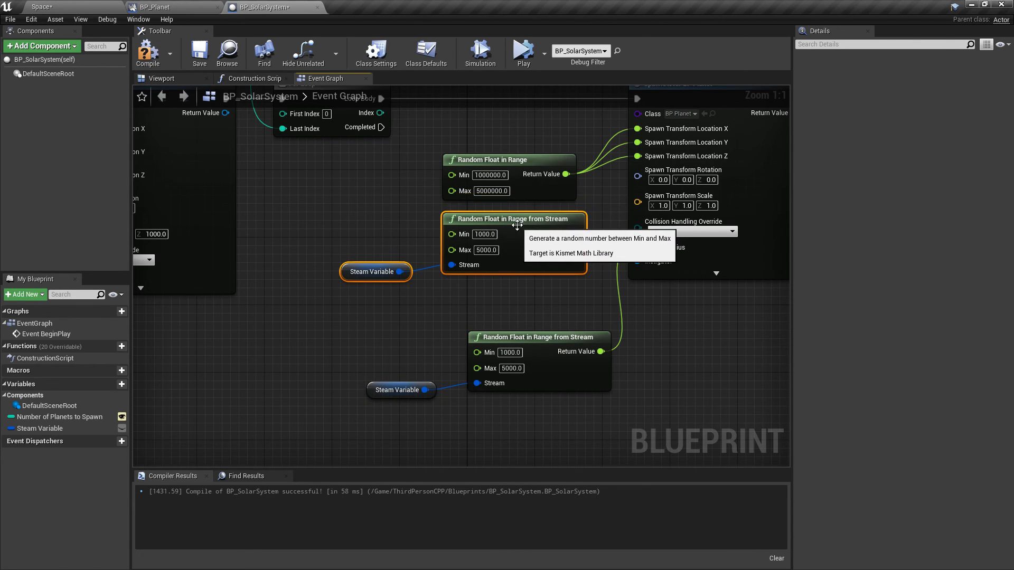
# Replace the location's Random Float in Range with the duplicated stream node, using Min 1000000 and Max 5000000 for Location X, Y and Z
pyautogui.click(491, 176)
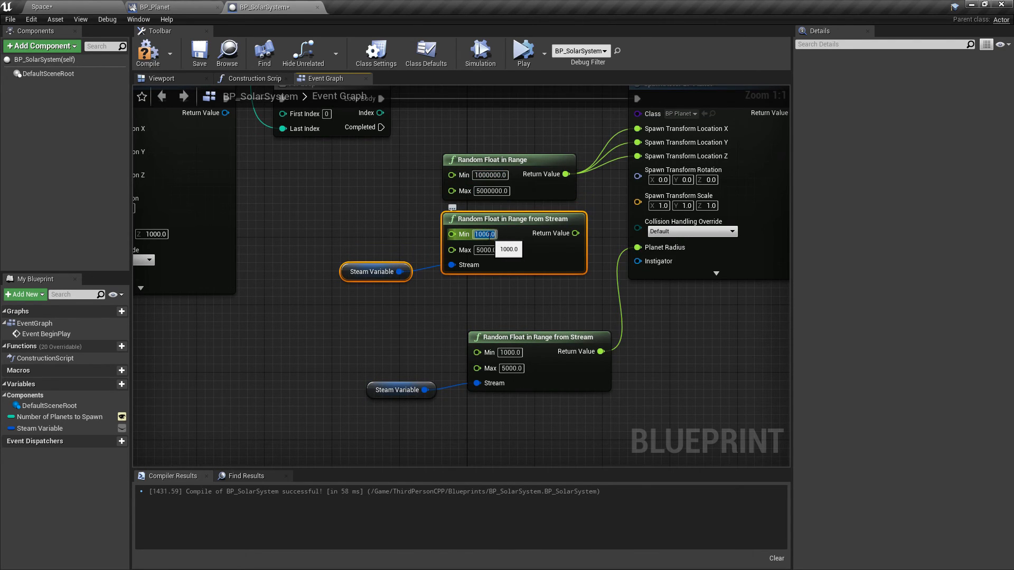
pyautogui.click(493, 192)
pyautogui.moveTo(575, 247); pyautogui.dragTo(531, 312, button='right')
pyautogui.keyDown('ctrl'); pyautogui.moveTo(521, 238); pyautogui.dragTo(530, 298); pyautogui.keyUp('ctrl')
pyautogui.click(488, 224)
pyautogui.press('Delete')
# Tidy both Random Float in Range from Stream nodes and their Steam Variable nodes beside SpawnActor BP Planet, and compile BP_SolarSystem
pyautogui.click(421, 281)
pyautogui.moveTo(463, 281); pyautogui.dragTo(467, 240)
pyautogui.moveTo(454, 199)
pyautogui.mouseDown(button='right')
pyautogui.moveTo(639, 253)
pyautogui.moveTo(437, 207)
pyautogui.mouseUp(button='right')
pyautogui.scroll(-3, 637, 250)
pyautogui.scroll(1, 354, 186)
pyautogui.scroll(2, 353, 186)
pyautogui.moveTo(618, 252); pyautogui.dragTo(508, 201, button='right')
pyautogui.click(149, 53)
pyautogui.moveTo(462, 349); pyautogui.dragTo(463, 272, button='right')
pyautogui.moveTo(369, 315); pyautogui.dragTo(526, 400)
pyautogui.moveTo(558, 322); pyautogui.dragTo(541, 260)
pyautogui.moveTo(433, 125); pyautogui.dragTo(473, 191, button='right')
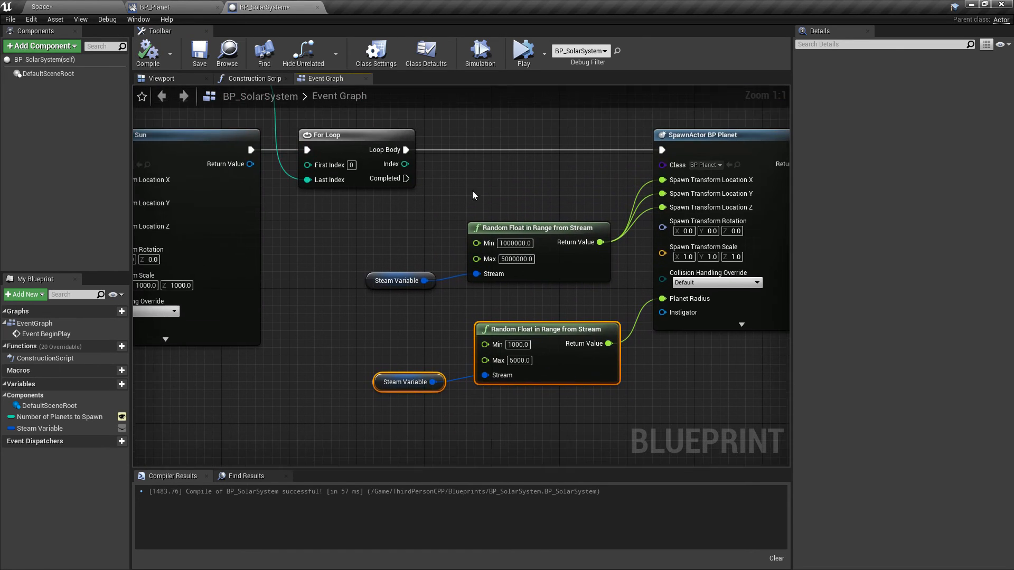
# Simulate the Space level, focus on BP_Sun, and fly around in full screen to examine the stream-generated planets
pyautogui.click(79, 7)
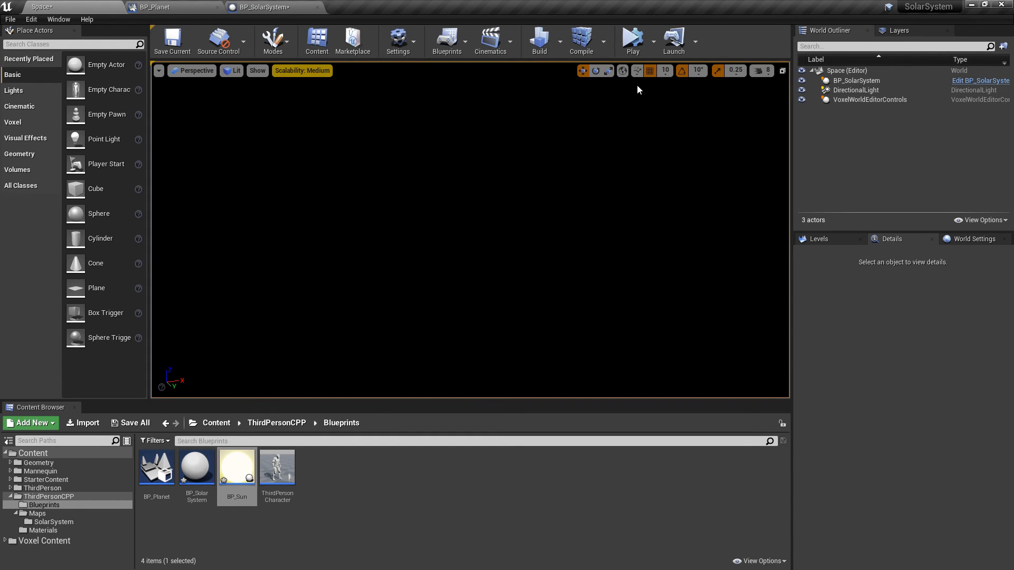
pyautogui.click(643, 37)
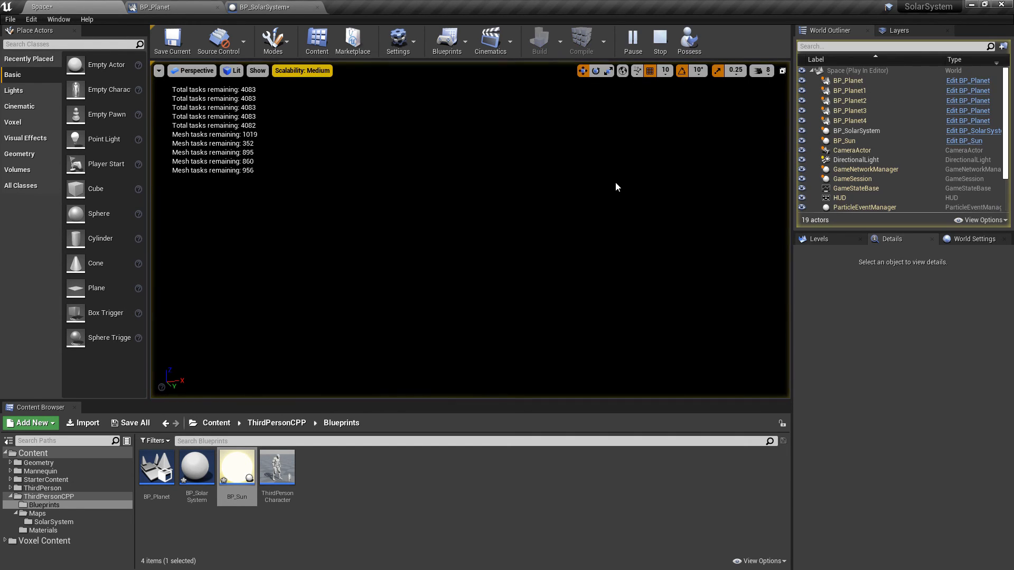
pyautogui.click(851, 141)
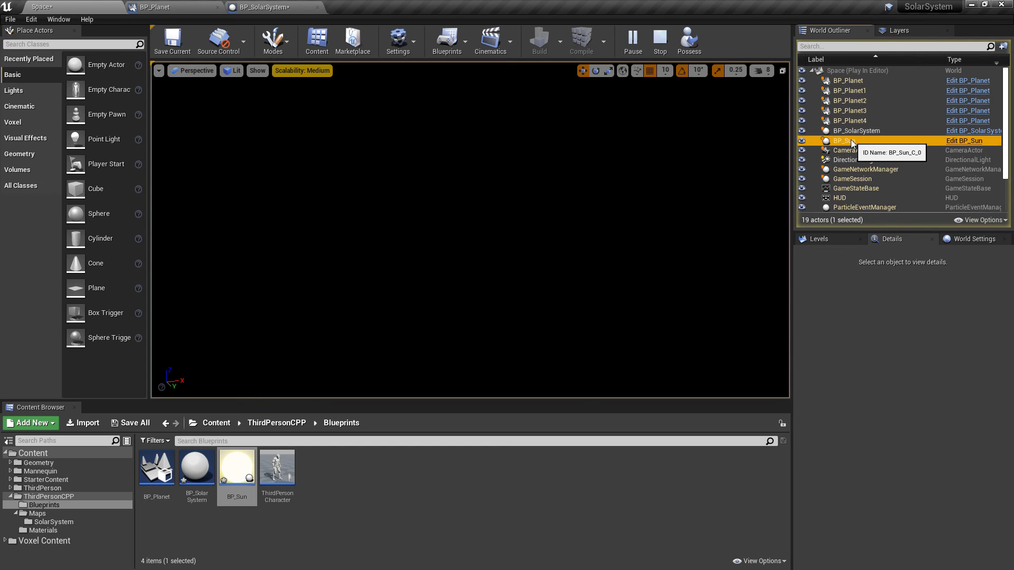
pyautogui.doubleClick(851, 140)
pyautogui.moveTo(648, 203)
pyautogui.mouseDown(button='right')
pyautogui.moveTo(673, 205)
pyautogui.moveTo(657, 186)
pyautogui.moveTo(710, 171)
pyautogui.moveTo(845, 177)
pyautogui.moveTo(881, 66)
pyautogui.moveTo(887, 75)
pyautogui.moveTo(844, 86)
pyautogui.moveTo(636, 216)
pyautogui.moveTo(621, 201)
pyautogui.moveTo(644, 186)
pyautogui.moveTo(644, 212)
pyautogui.moveTo(568, 223)
pyautogui.moveTo(577, 213)
pyautogui.mouseUp(button='right')
pyautogui.press('F11')
pyautogui.press('w')
pyautogui.press('w')
pyautogui.press('w')
pyautogui.press('d')
pyautogui.press('d')
pyautogui.press('s')
pyautogui.moveTo(649, 253); pyautogui.dragTo(653, 253, button='right')
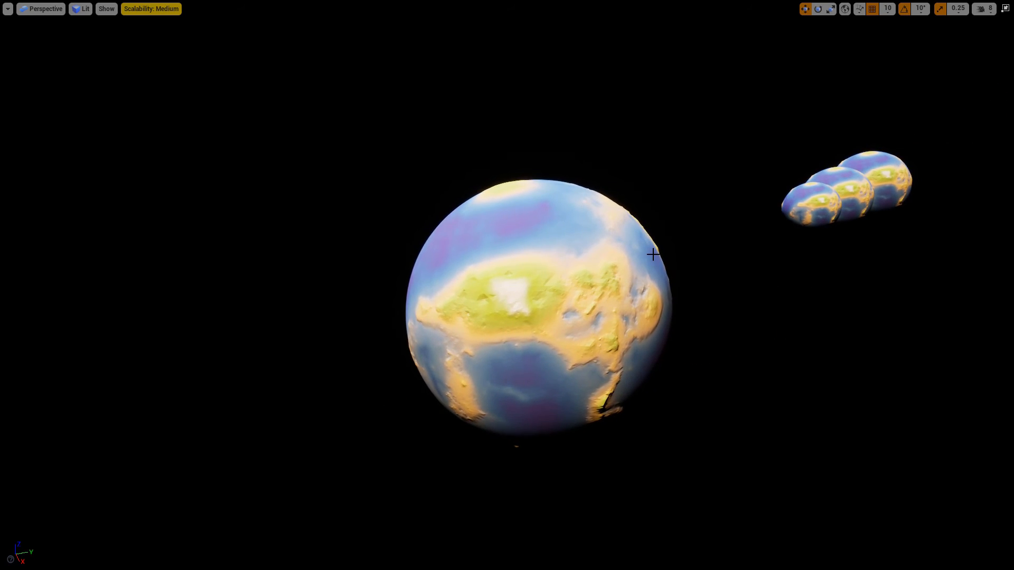
pyautogui.press('F11')
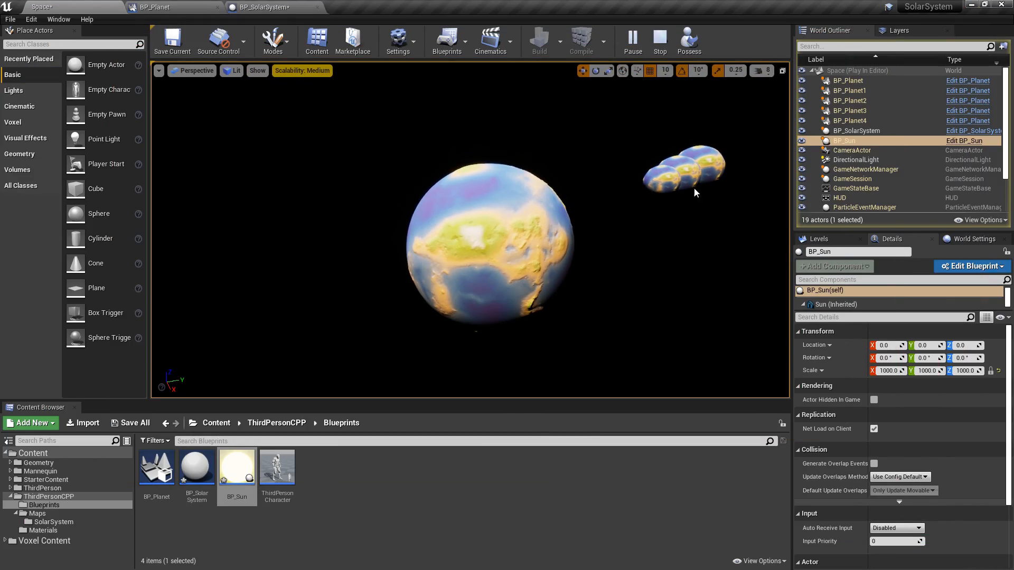
# Set the viewport's Camera Speed Scalar to 10
pyautogui.click(760, 70)
pyautogui.write('10.0')
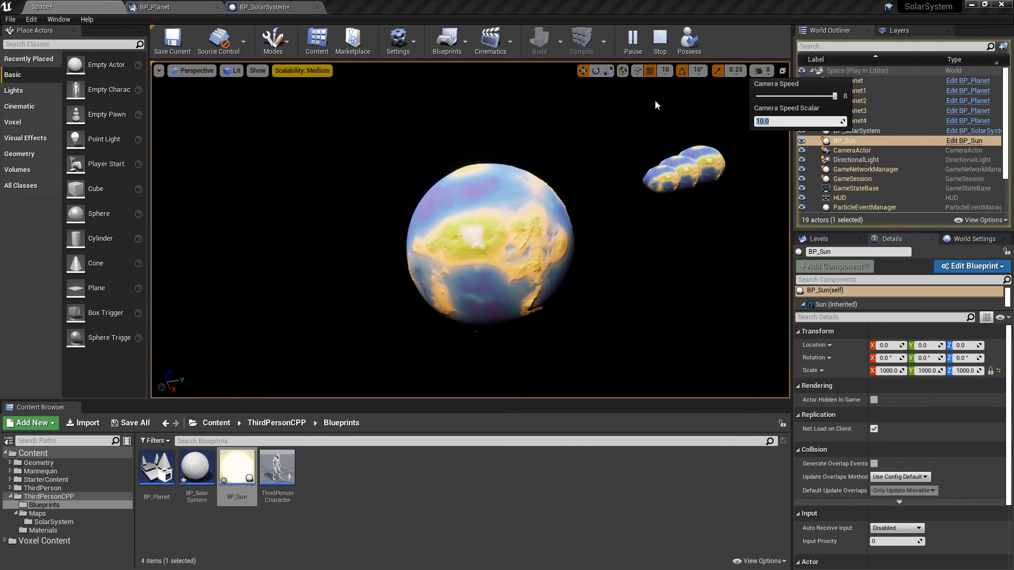
# Select the nearest large planet in the simulated Space level to inspect its details, and stop the simulation
pyautogui.moveTo(655, 106); pyautogui.dragTo(433, 279, button='right')
pyautogui.click(433, 279)
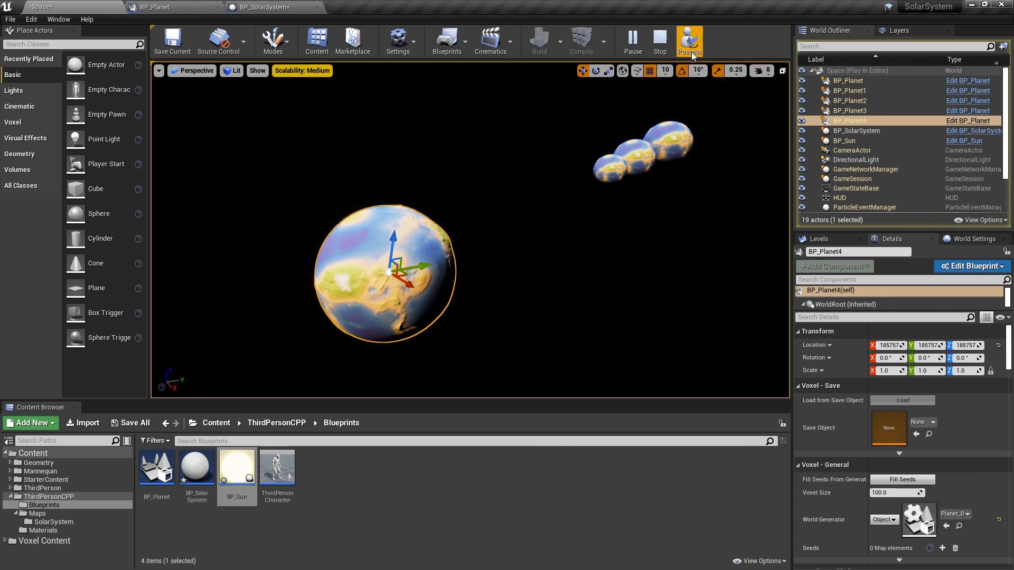
pyautogui.click(659, 41)
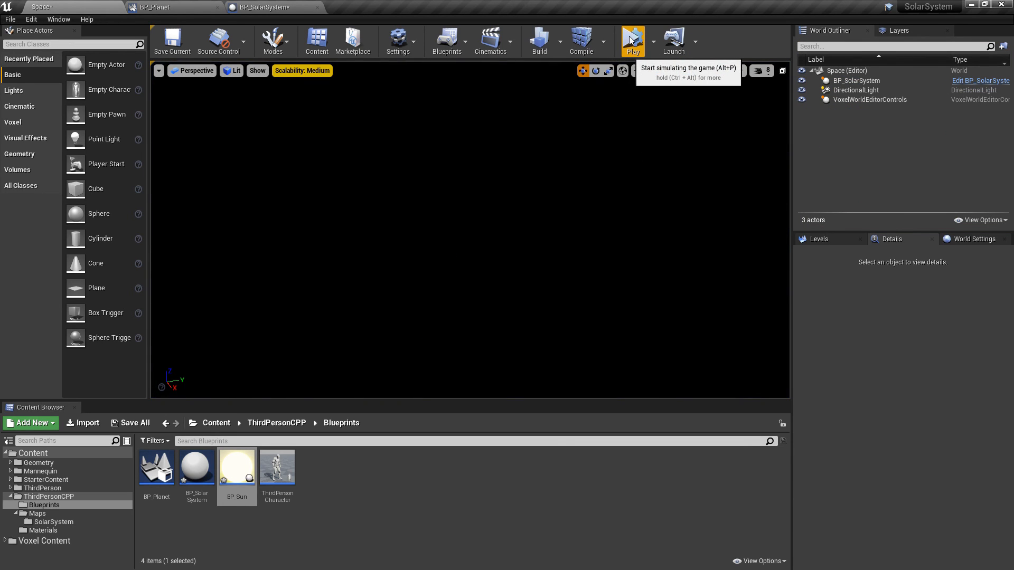
# Simulate the Space level again, compare the regenerated planets' sizes and positions in full screen, and end the simulation
pyautogui.click(623, 51)
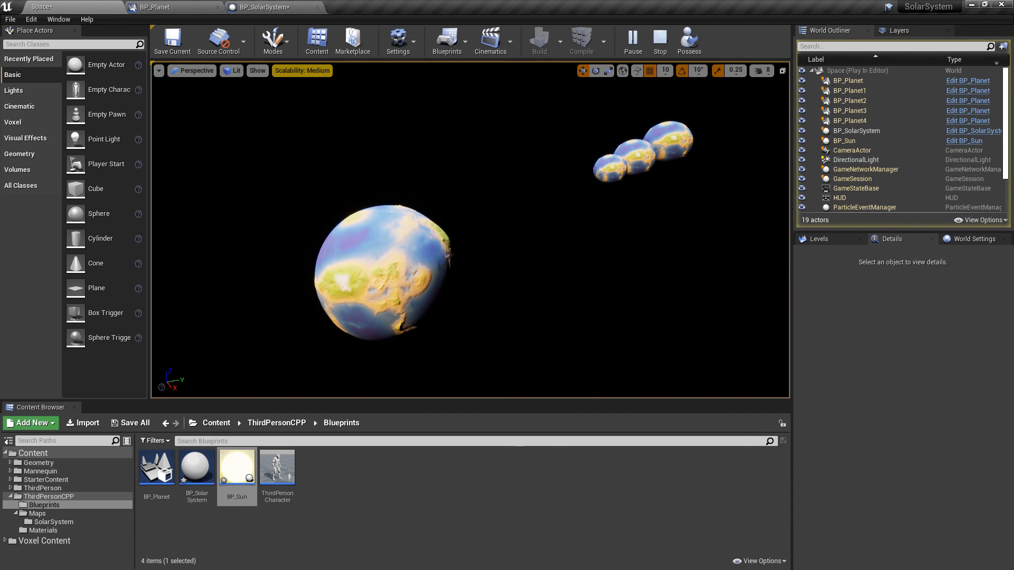
pyautogui.press('F11')
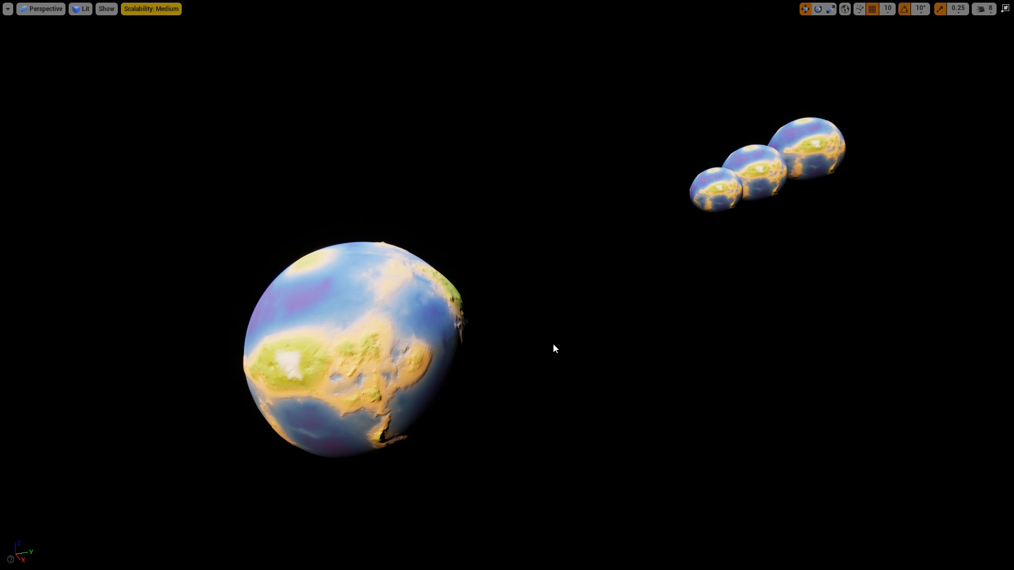
pyautogui.press('Escape')
pyautogui.moveTo(552, 343)
pyautogui.mouseDown(button='right')
pyautogui.moveTo(399, 399)
pyautogui.moveTo(544, 365)
pyautogui.moveTo(578, 332)
pyautogui.moveTo(565, 359)
pyautogui.mouseUp(button='right')
pyautogui.press('w')
pyautogui.press('Escape')
pyautogui.press('F11')
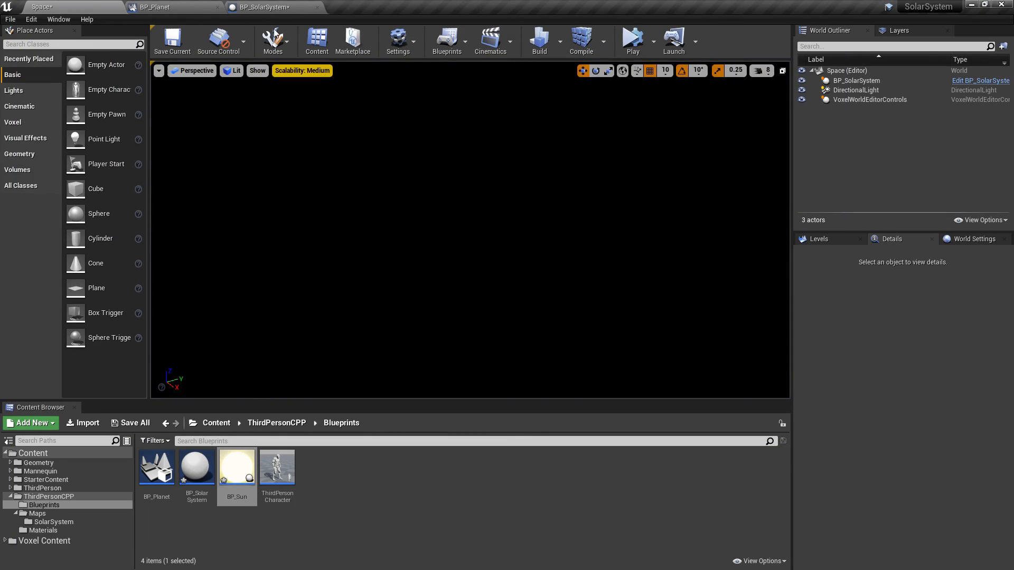
# Review the Event Graphs of BP_SolarSystem and BP_Planet, and save the BP_SolarSystem blueprint
pyautogui.click(305, 3)
pyautogui.scroll(-3, 472, 296)
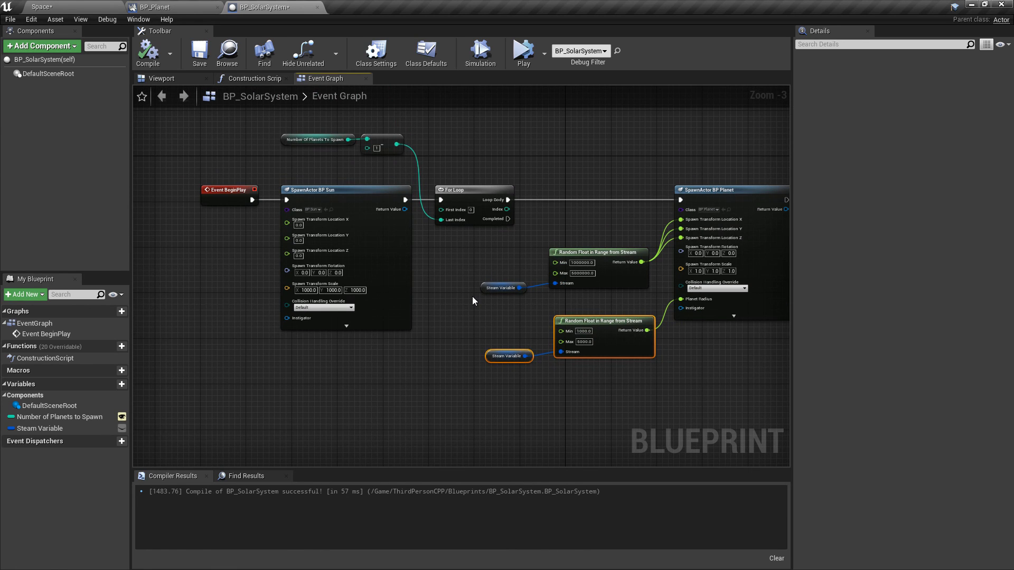
pyautogui.click(173, 6)
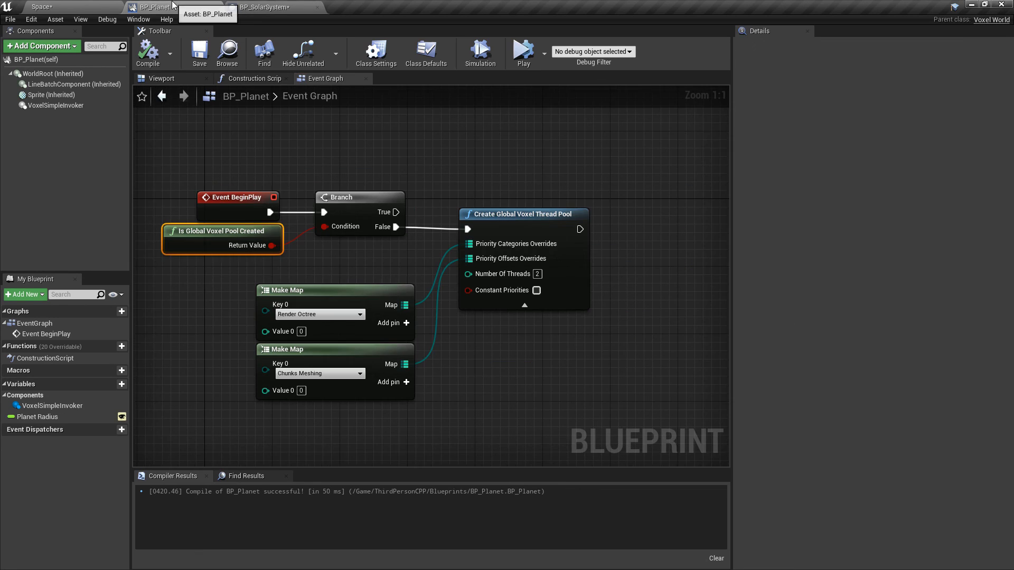
pyautogui.click(264, 7)
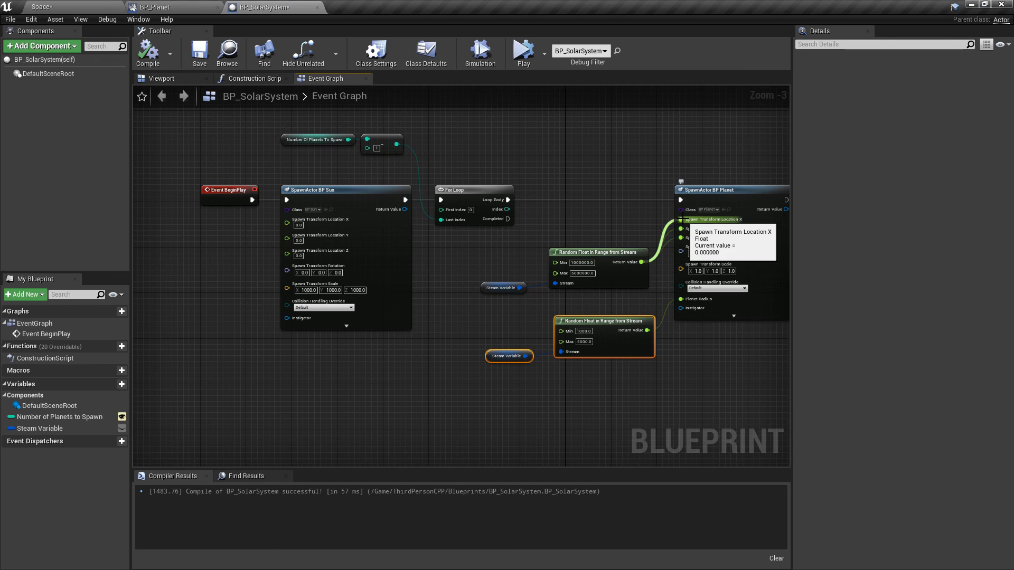
pyautogui.hotkey('ctrl', 's')
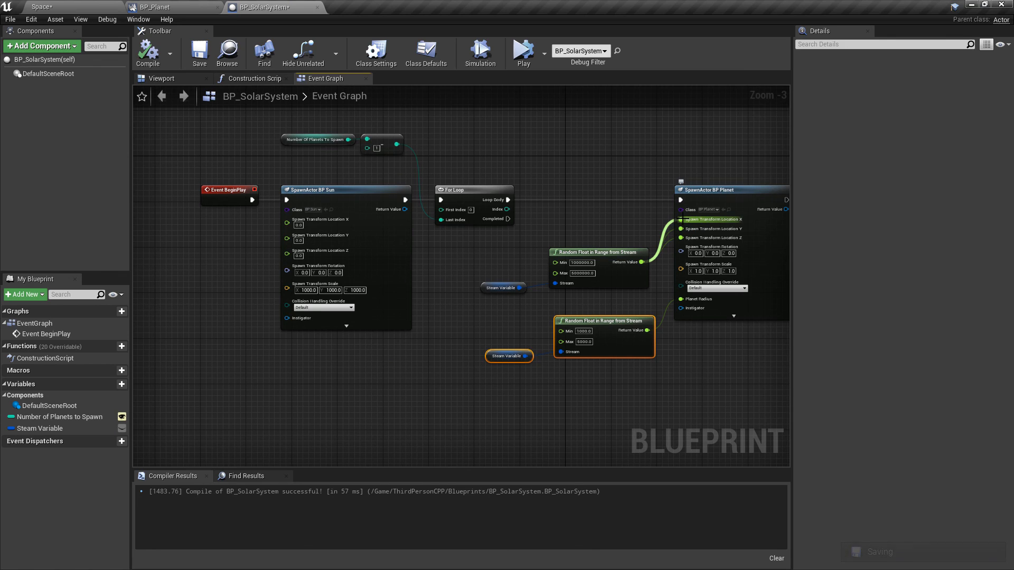